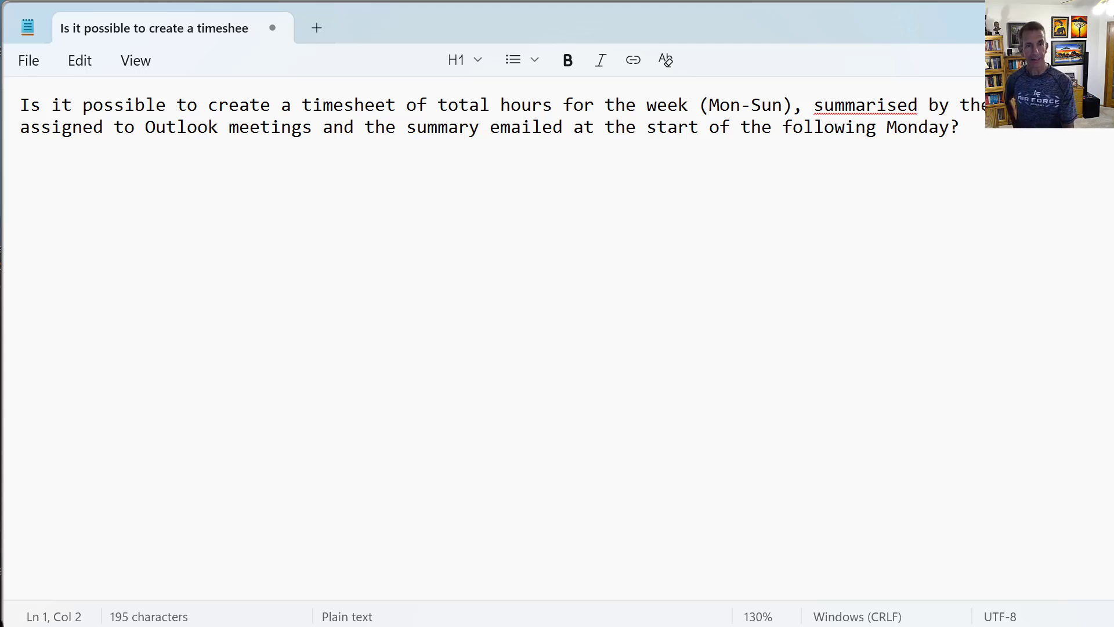
Switch to the browser and bring up the Video_EventsByCategory flow in Power Automate
key(alt+Tab)
key(alt+Tab)
key(alt+Tab)
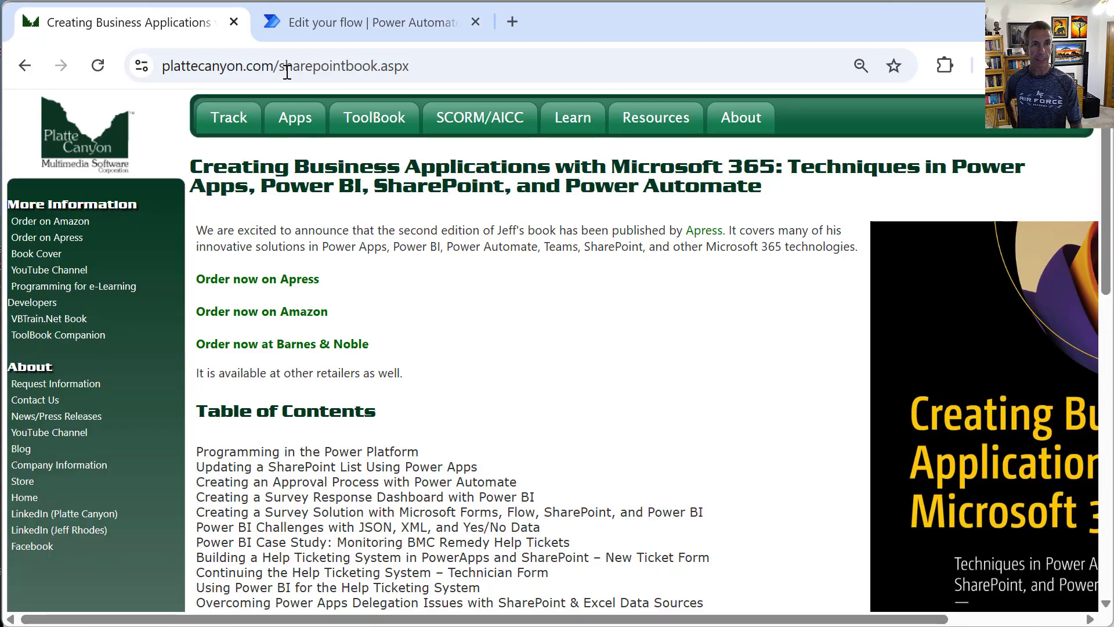
click(381, 16)
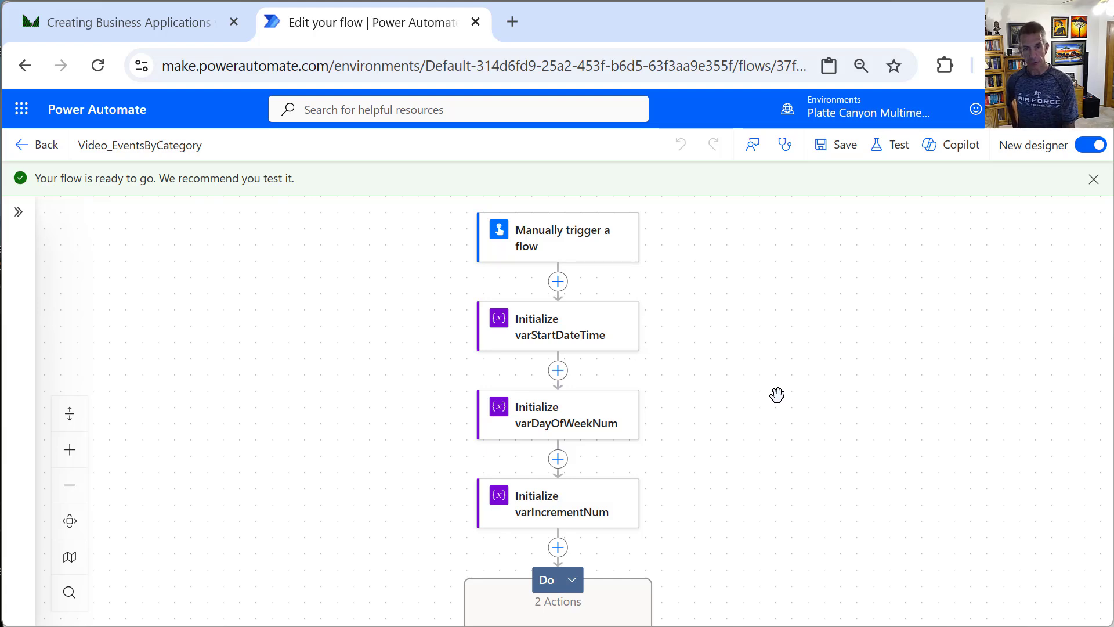
Switch to the Outlook calendar and view the midday meetings for the week of September 14 - 20, 2025
key(alt+Tab)
key(alt+Tab)
key(alt+Tab)
key(alt+Tab)
key(alt+Tab)
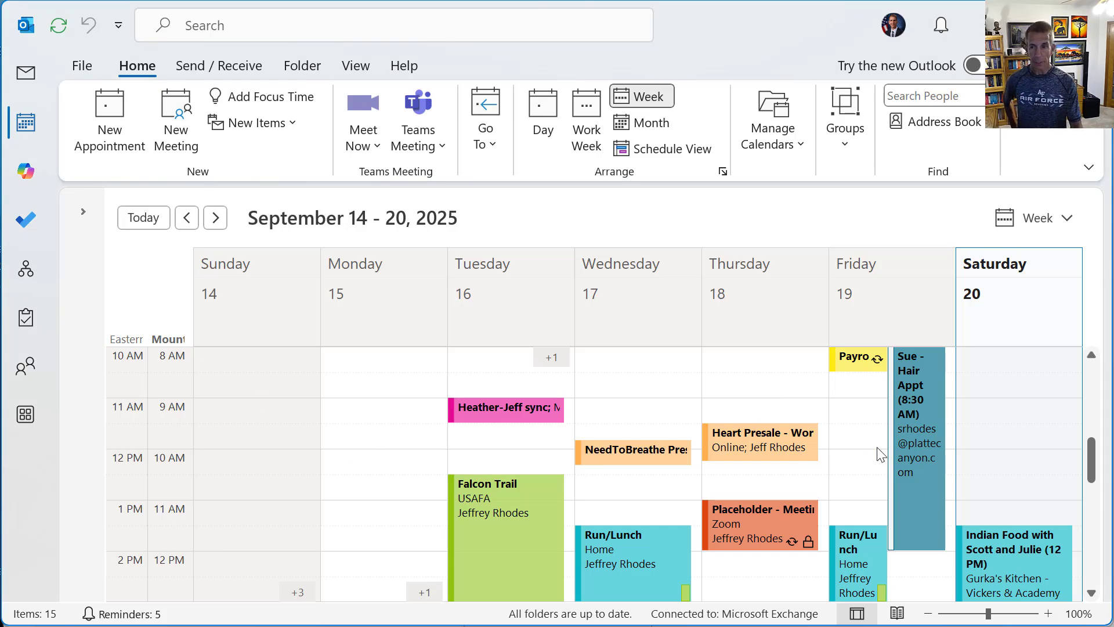
drag(1093, 462, 1077, 479)
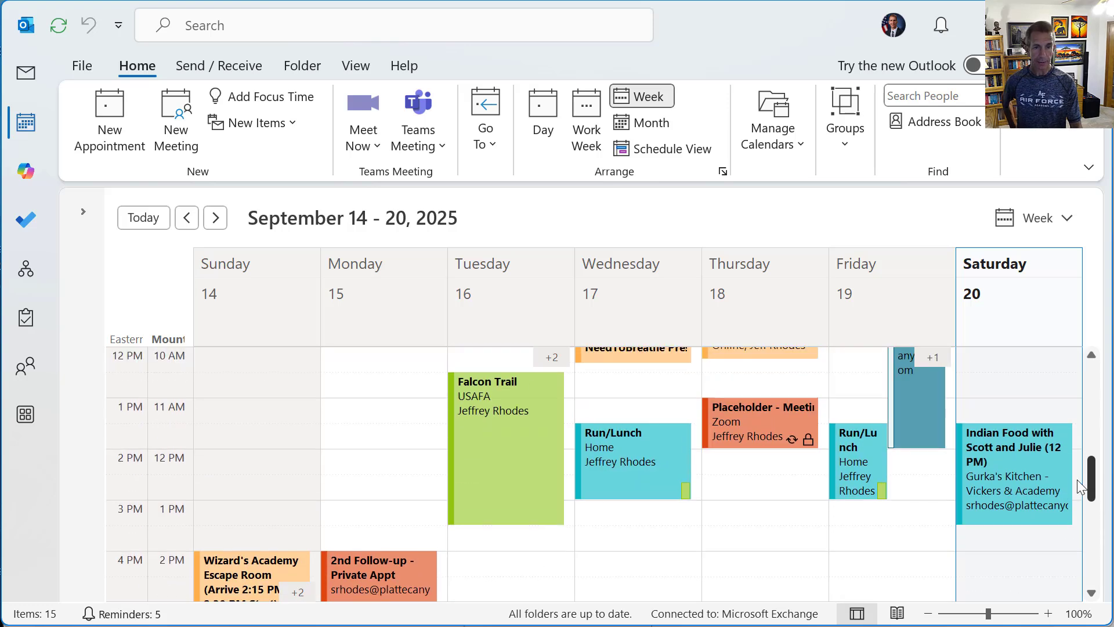
Open Tuesday's Falcon Trail meeting, review its assigned category and the full list of color categories, and close it without changes
click(489, 482)
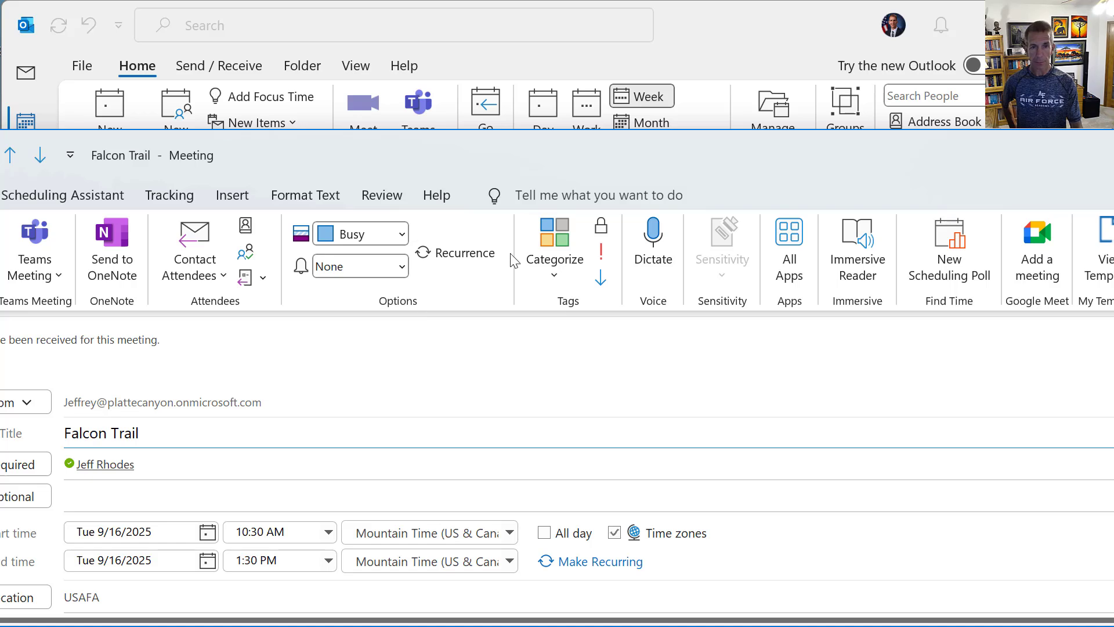
click(530, 240)
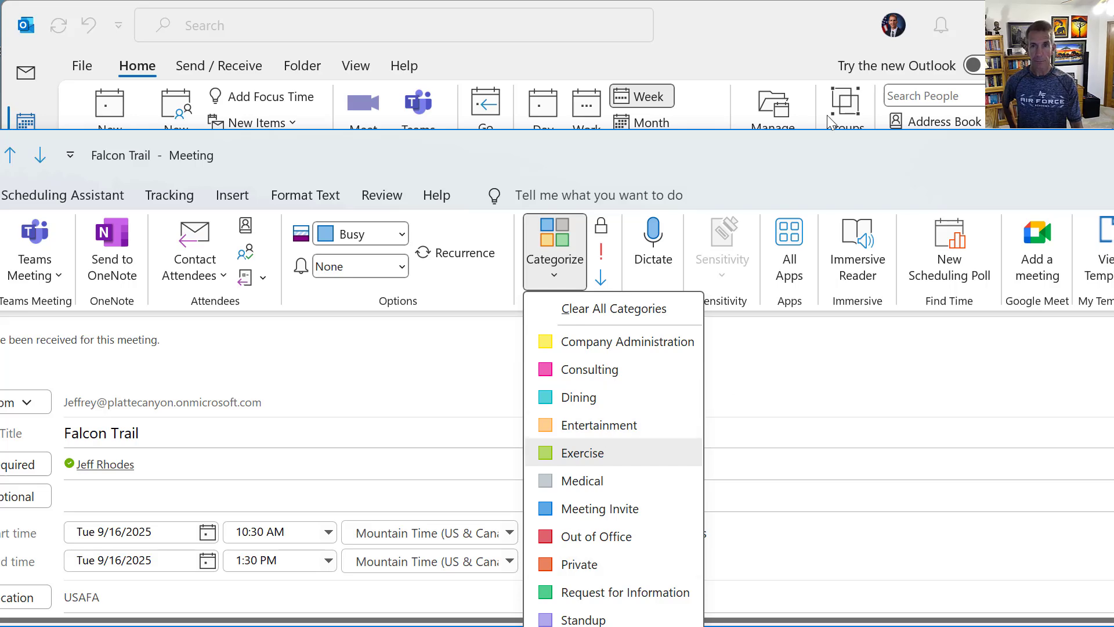
drag(819, 138, 822, 0)
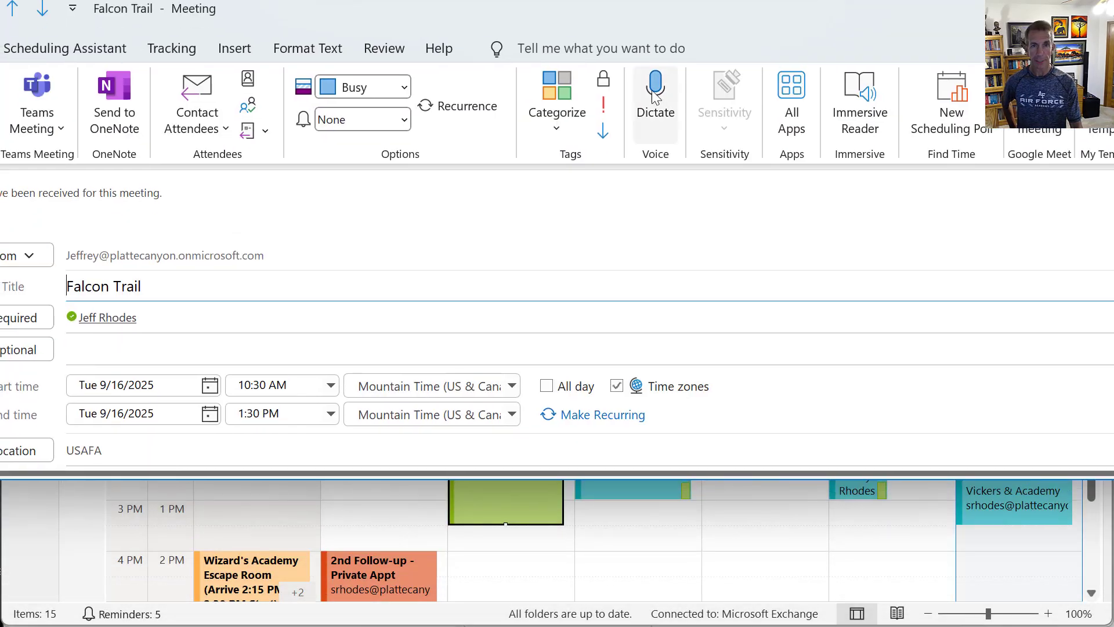
click(550, 120)
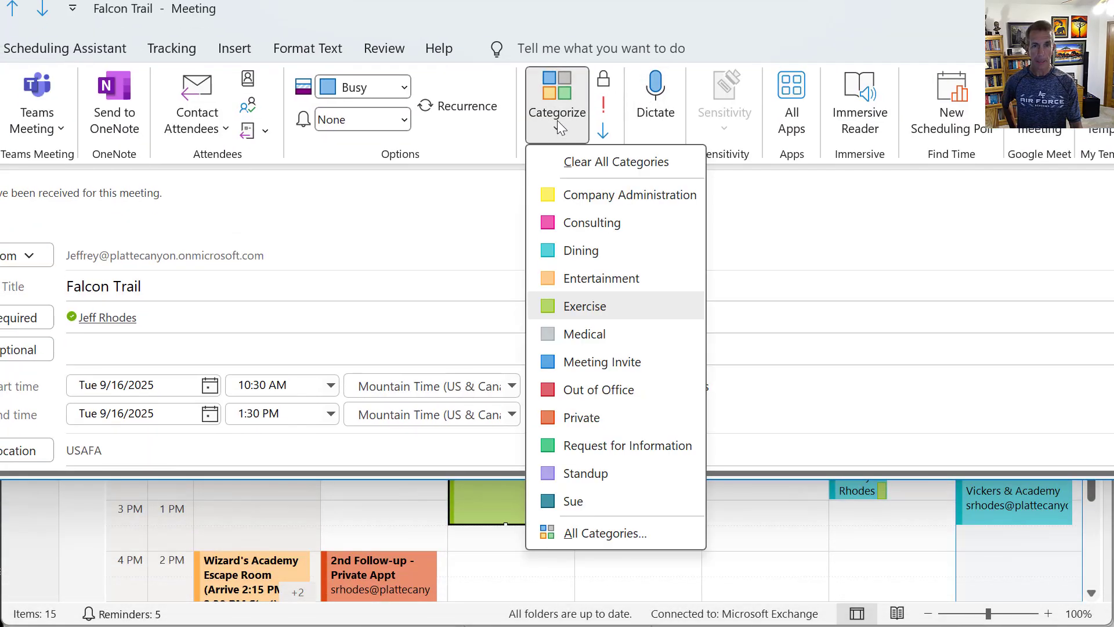
click(582, 538)
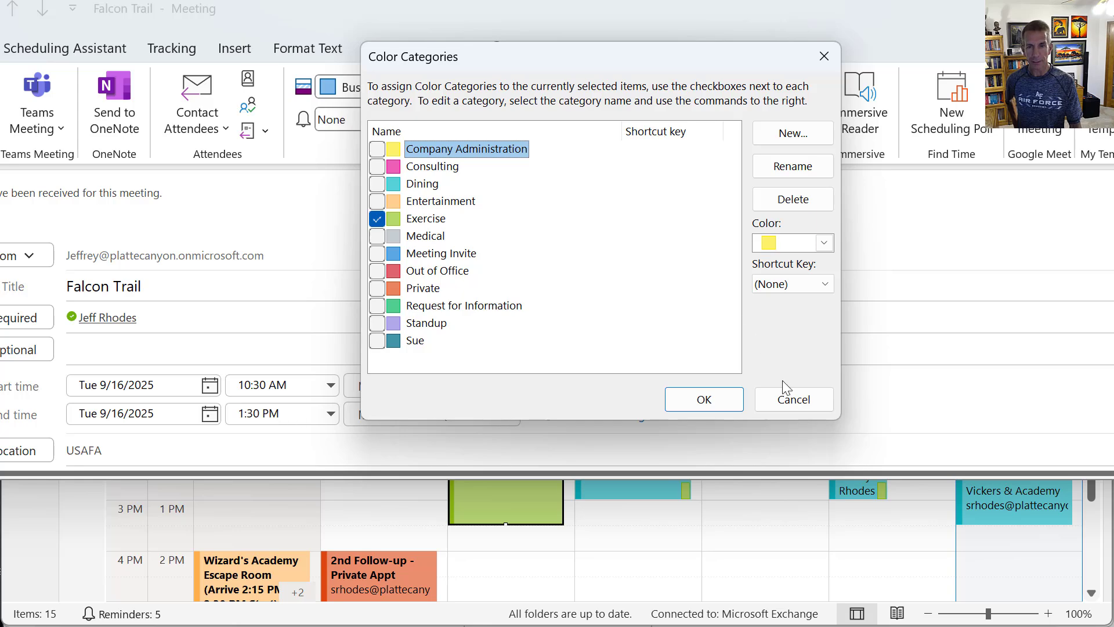
click(792, 399)
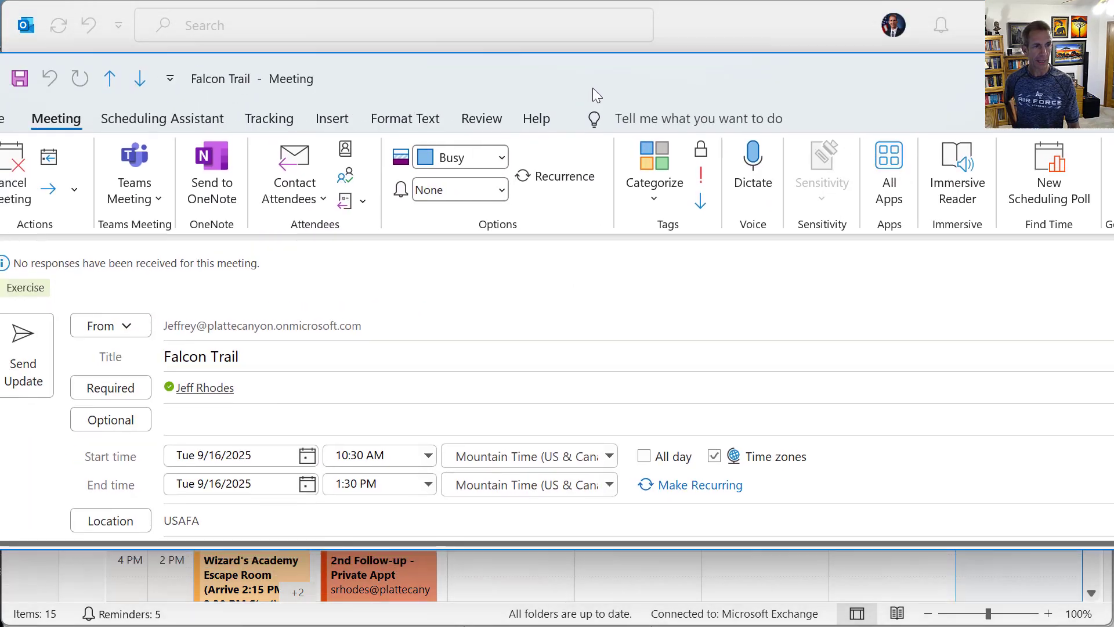
drag(592, 88, 633, 94)
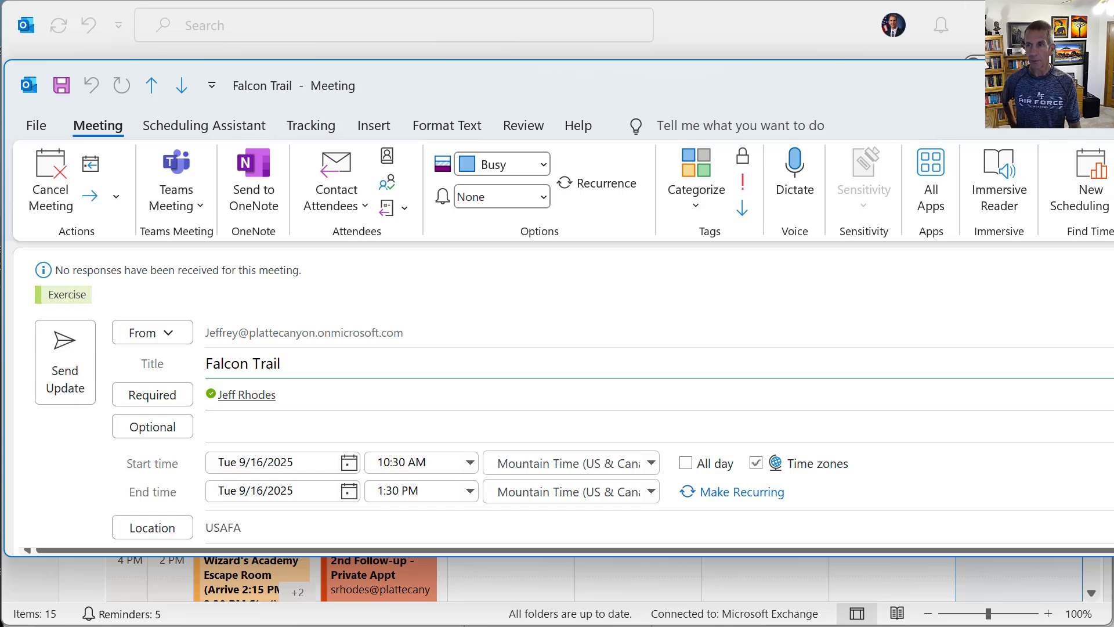
key(Escape)
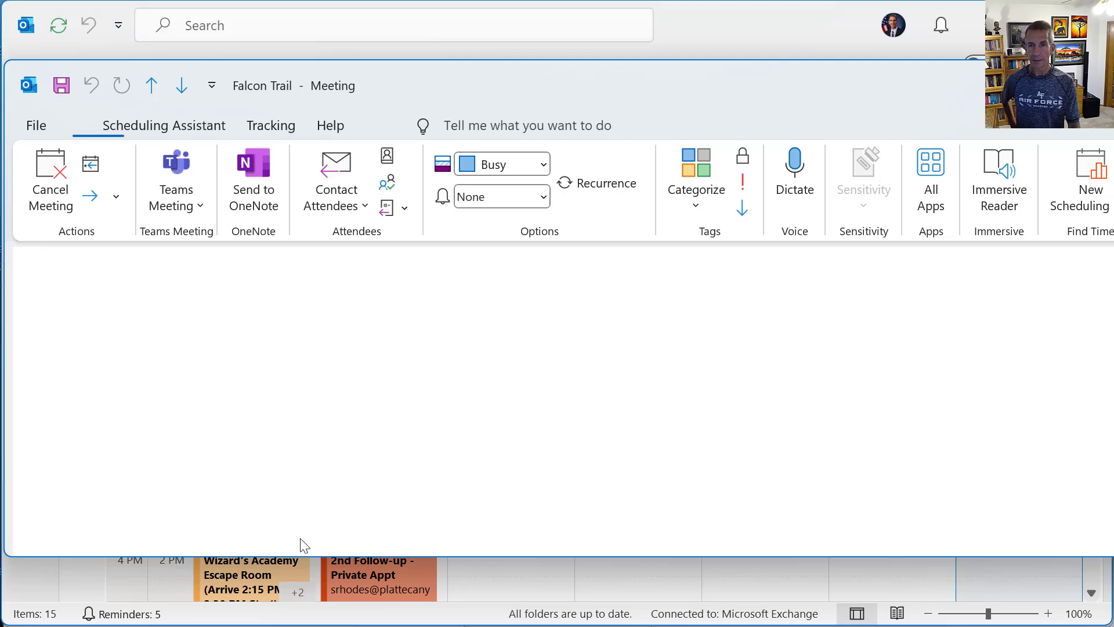
Open Wednesday's Run/Lunch meeting, check the categories assigned to it, and close it
click(611, 455)
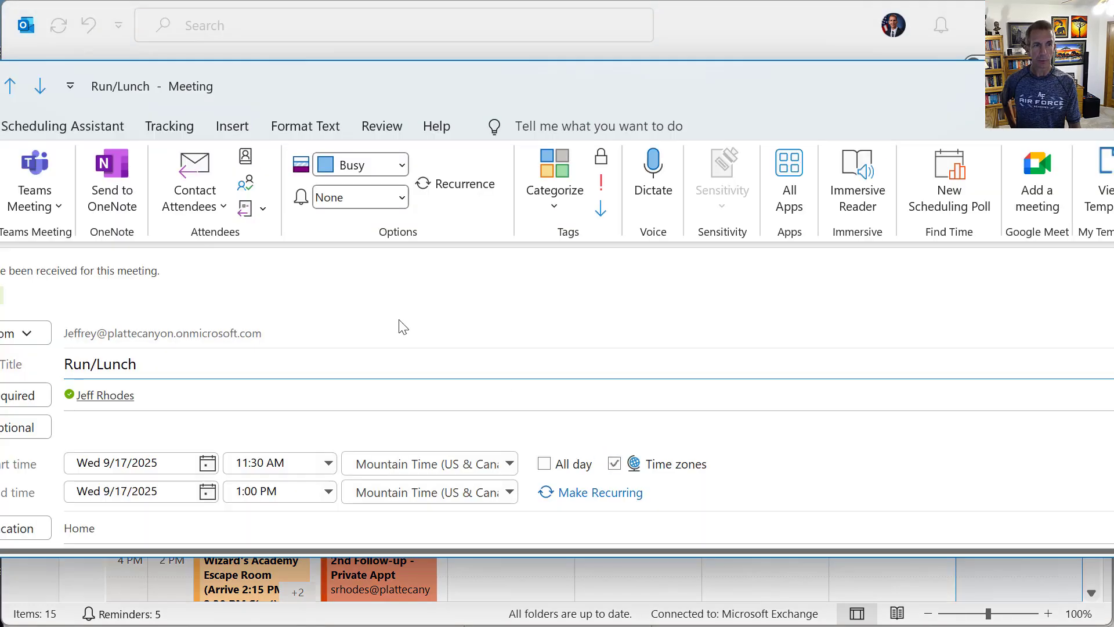
drag(340, 85, 504, 84)
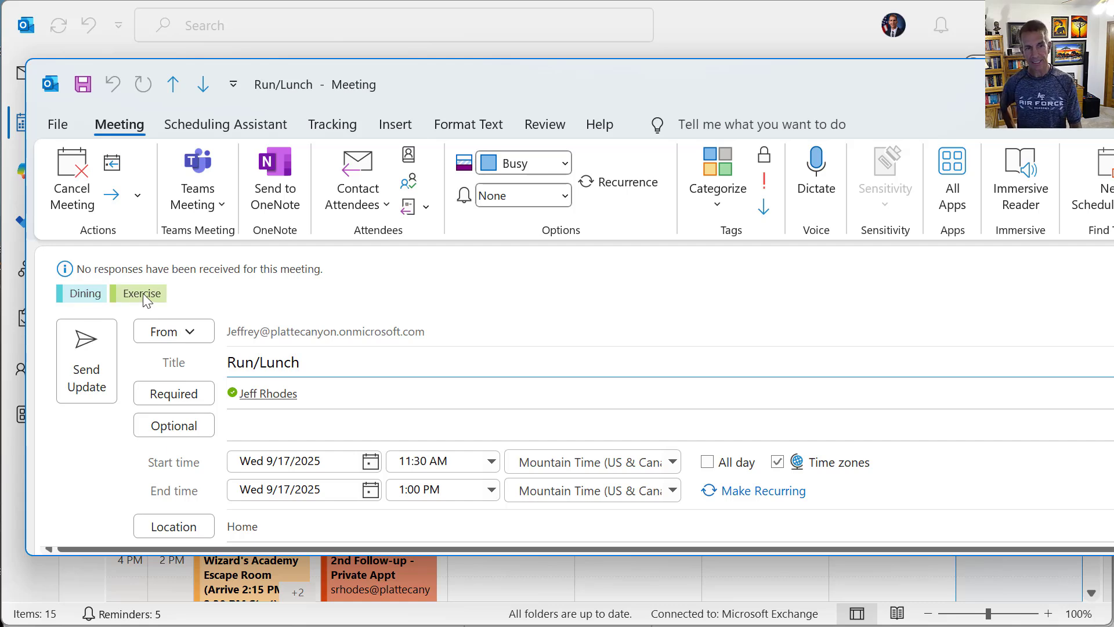
drag(1113, 80, 883, 135)
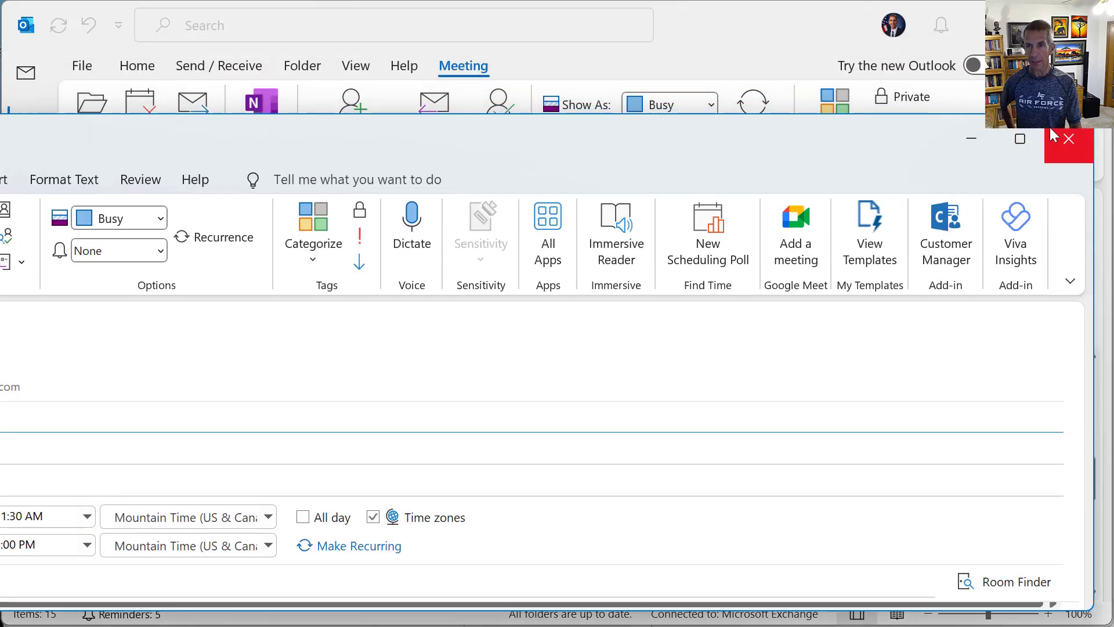
click(1068, 135)
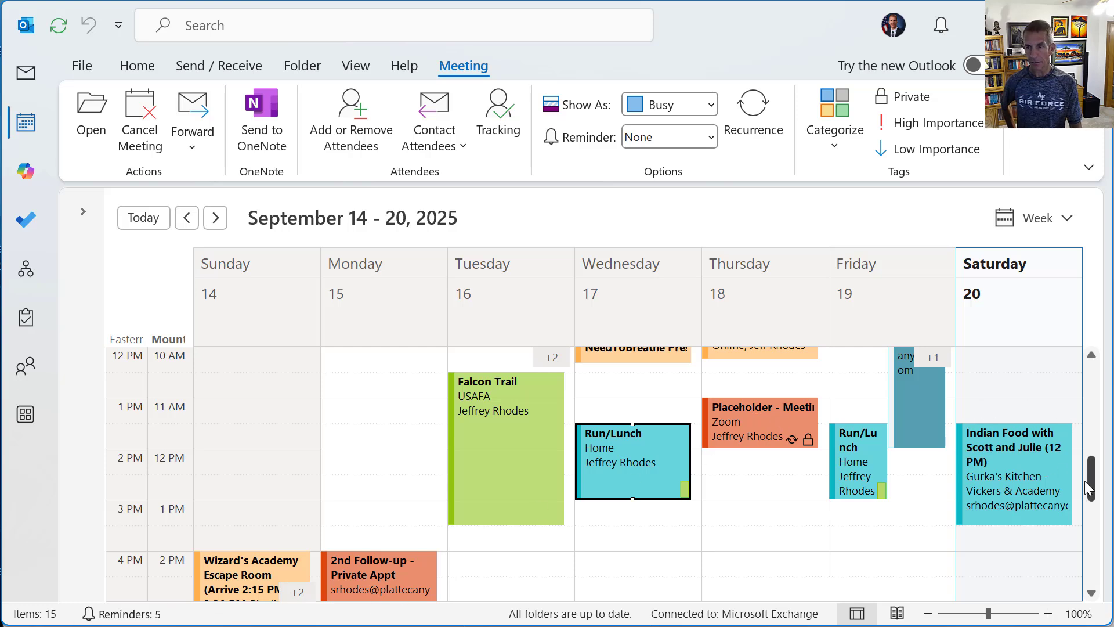
Look through the week's afternoon, evening and early-morning calendar entries and their category colors
drag(1093, 490, 1061, 527)
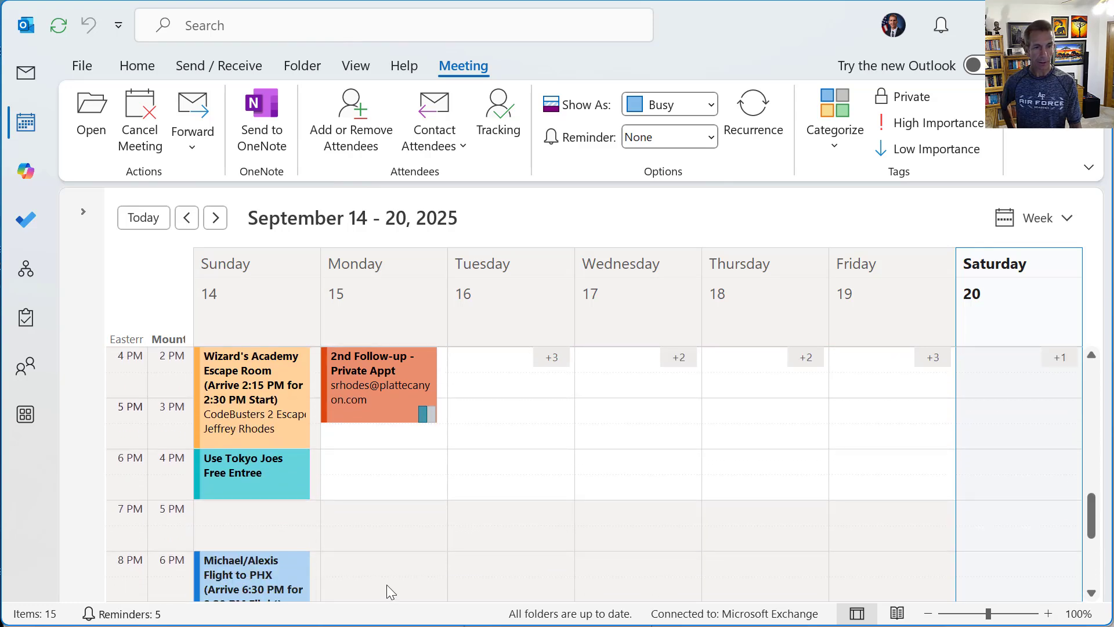
mouse_move(234, 578)
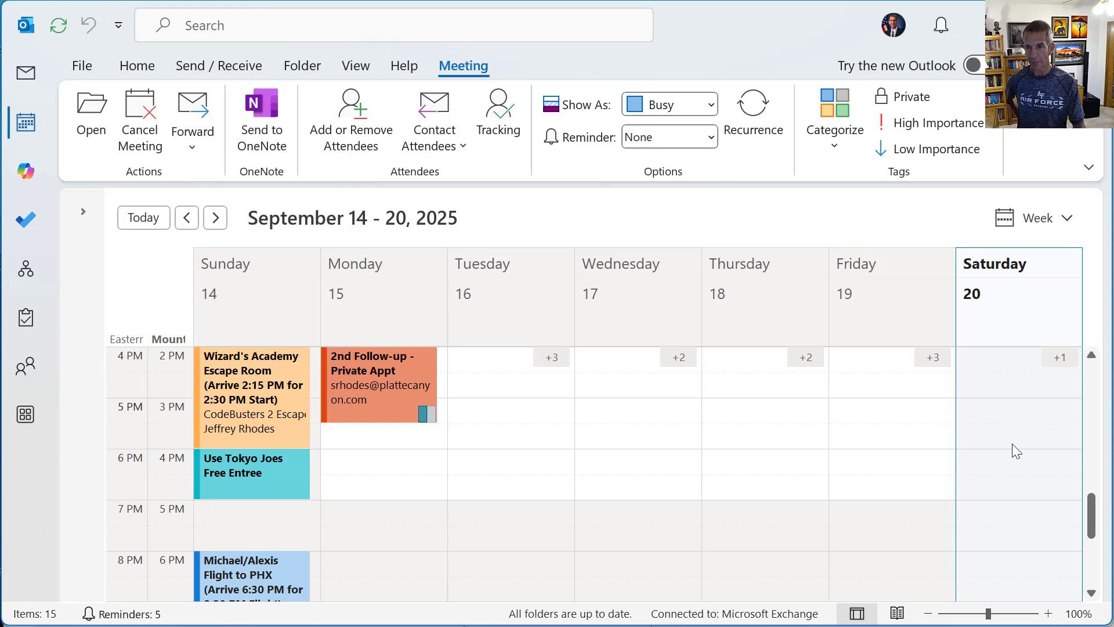
scroll(656, 495, up, 6)
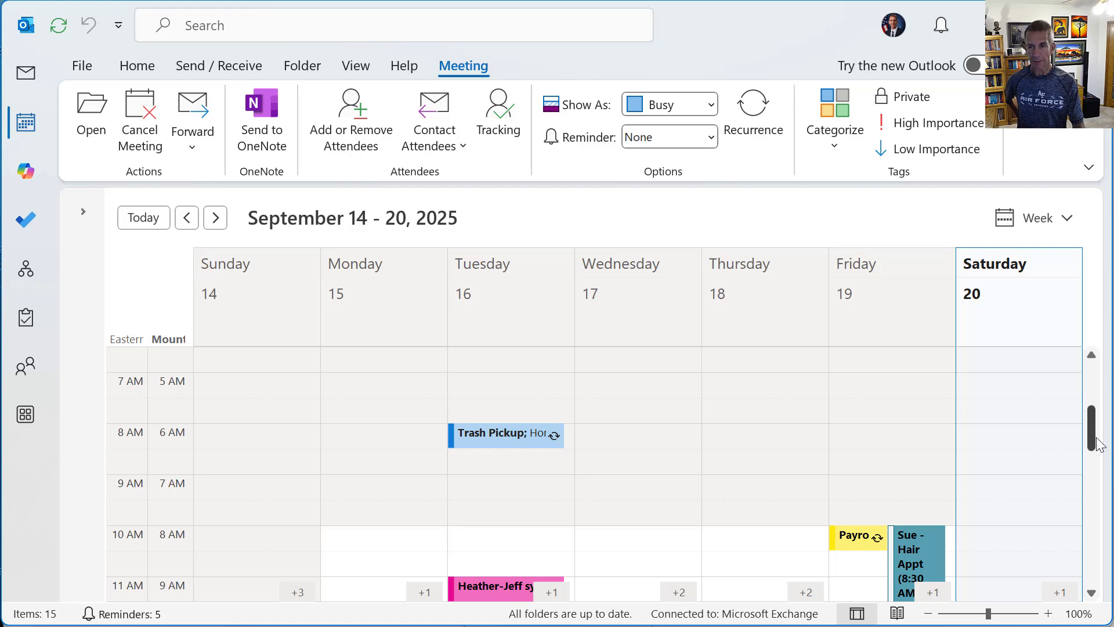
drag(1098, 440, 1097, 475)
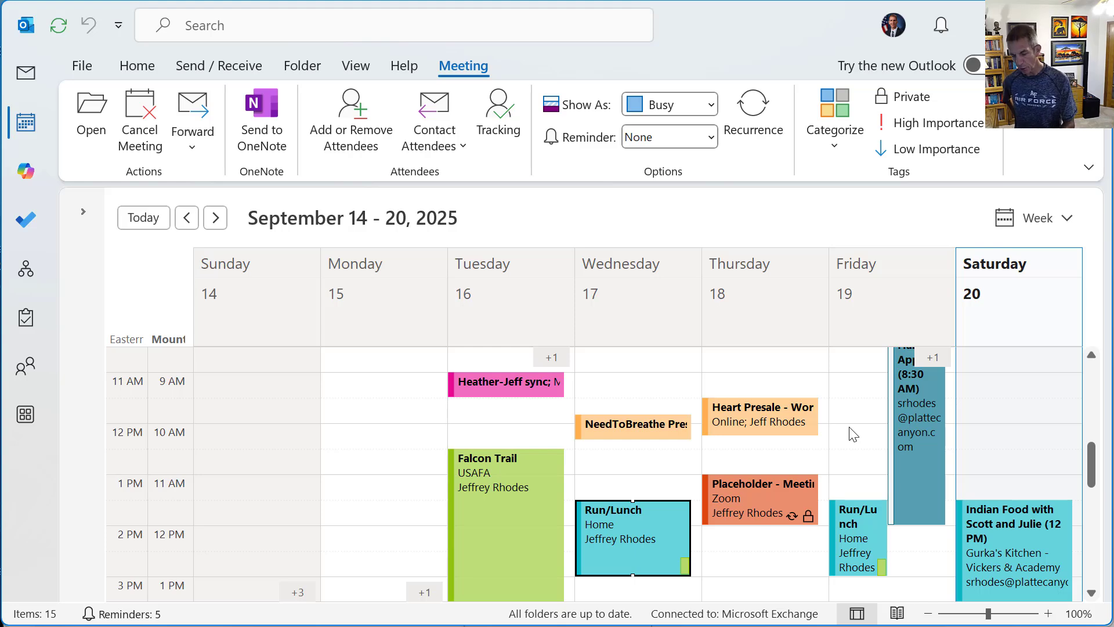
Switch to the open email message "Meetings by Category for 09/14/2025 to 09/21/2025"
key(alt+Tab)
key(alt+Tab)
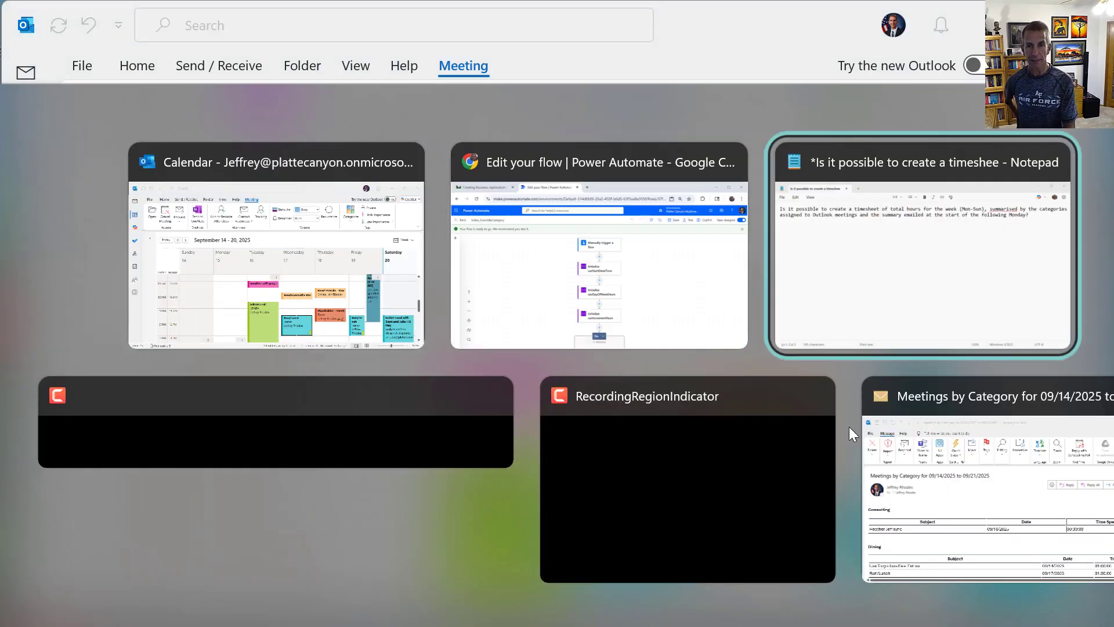
key(alt+Tab)
key(alt+Tab)
key(alt+shift+Tab)
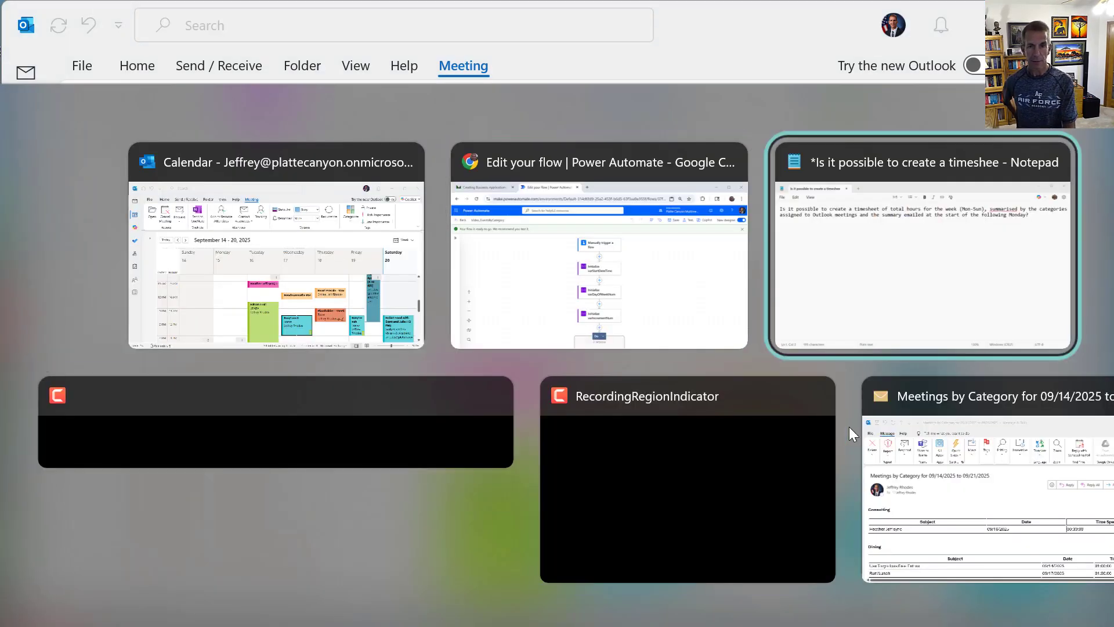
key(alt+shift+Tab)
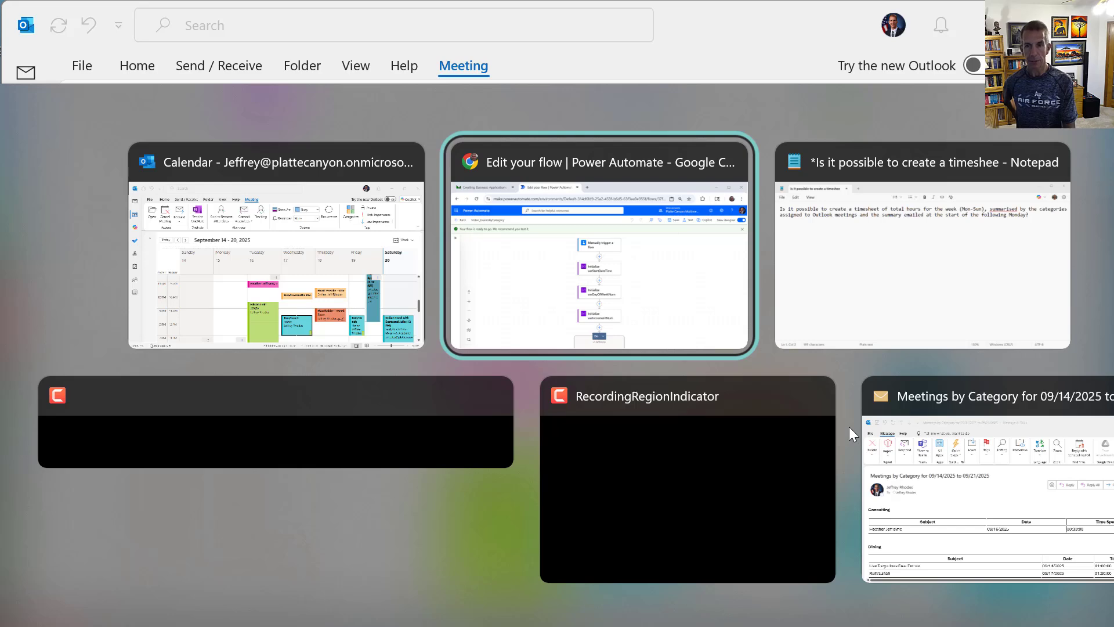
key(alt+Tab)
key(alt+Tab)
key(alt+Tab)
key(alt+Tab)
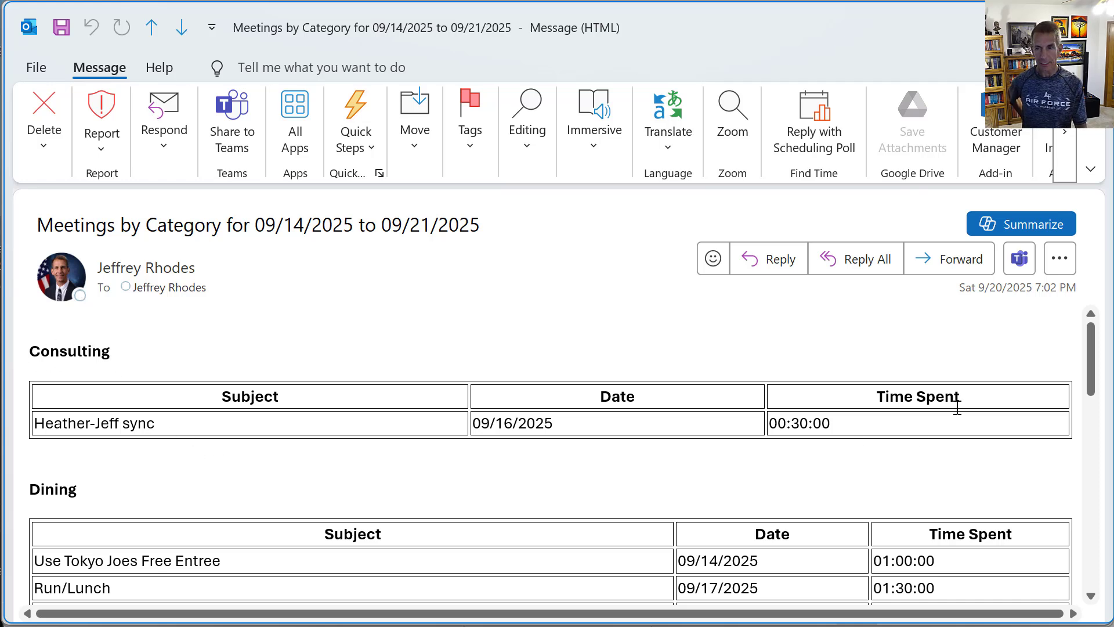
Review the Dining table in the email, checking the two Run/Lunch entries and the time spent on the first meeting
scroll(1096, 366, down, 3)
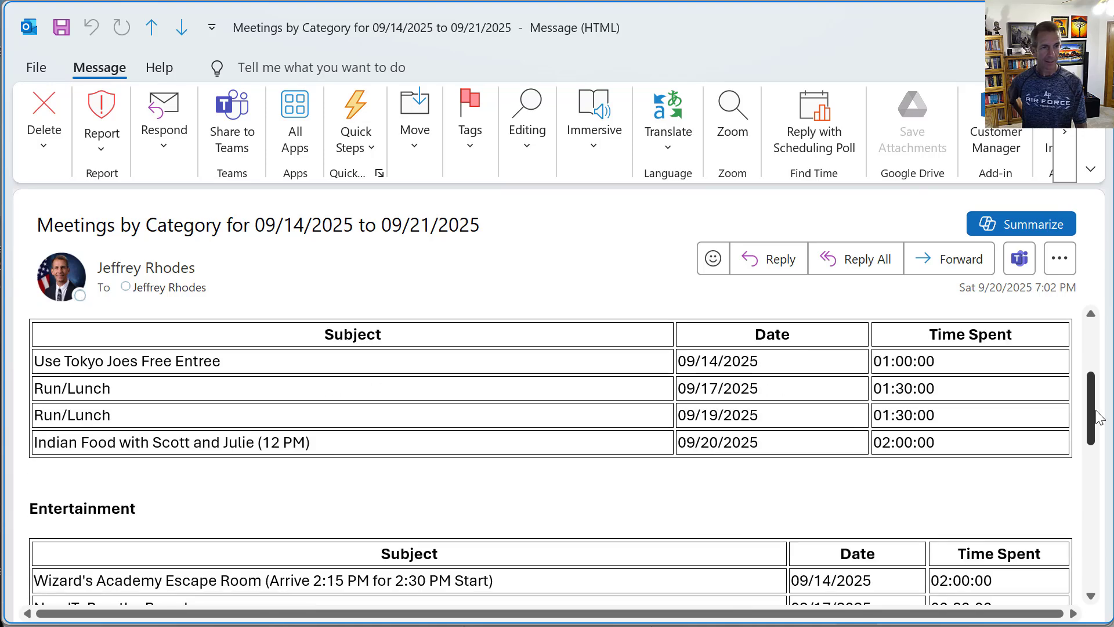
drag(109, 388, 3, 398)
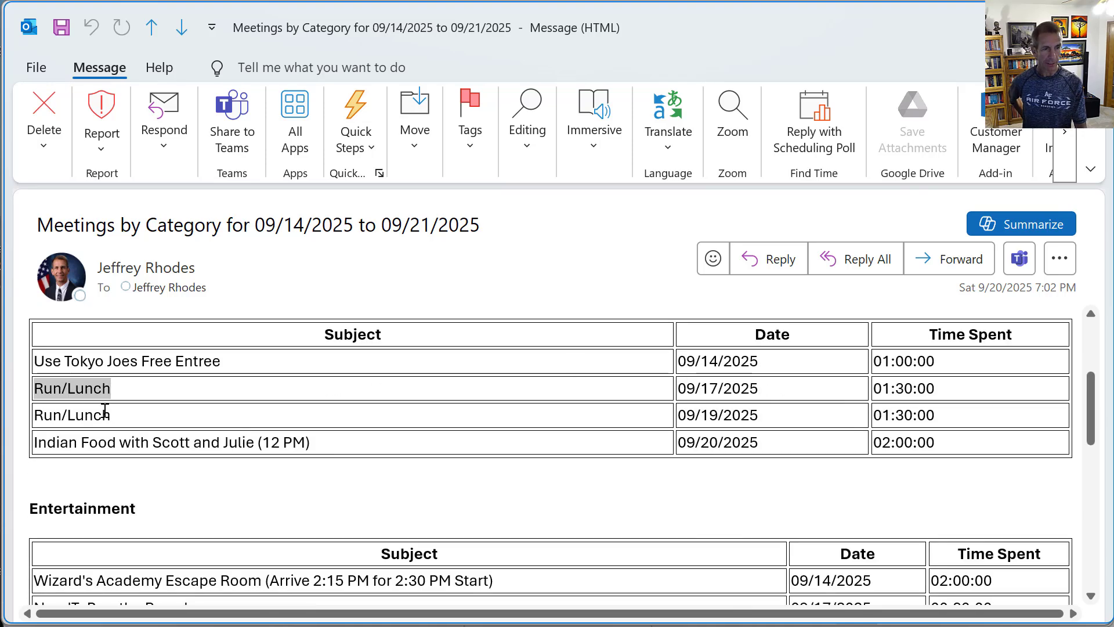
drag(112, 414, 26, 419)
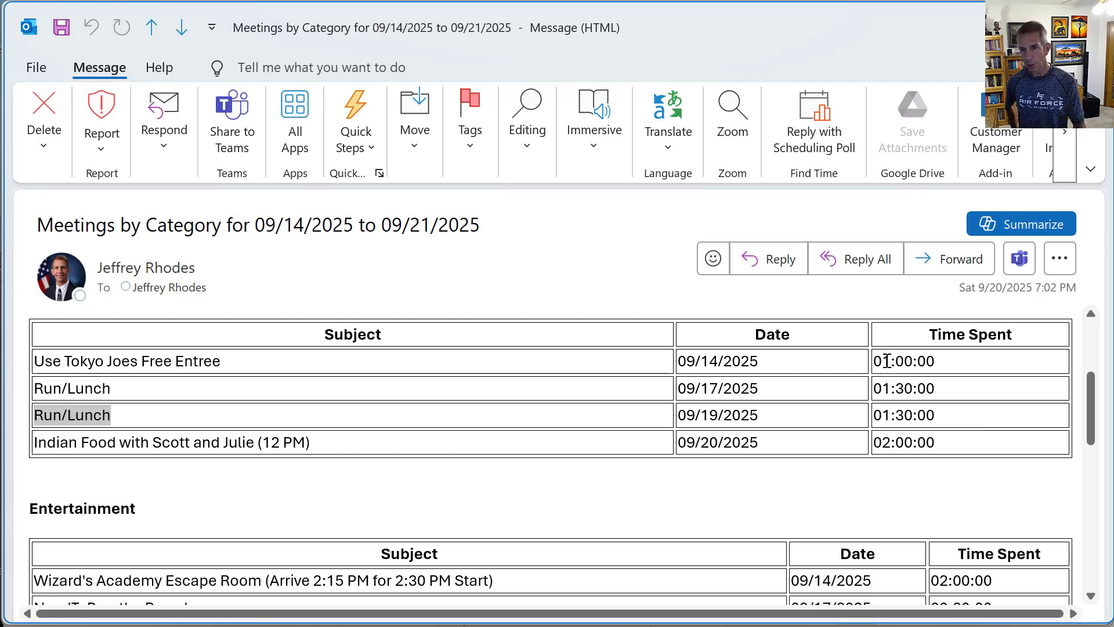
drag(875, 361, 935, 359)
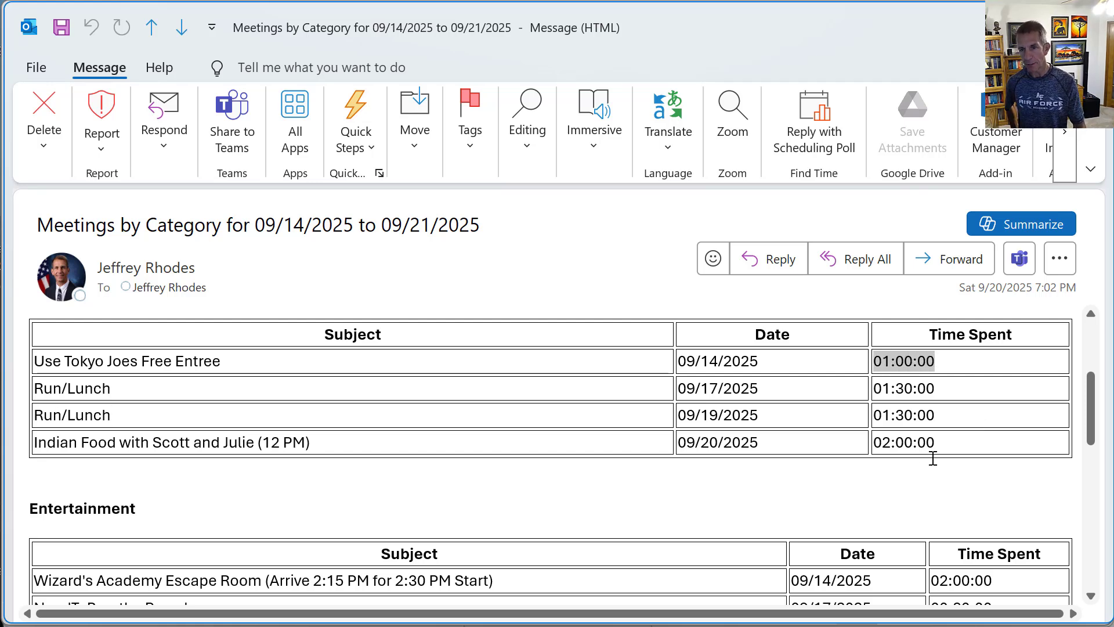
Review the remaining category tables in the email, from Entertainment and Exercise through Not Categorized, and leave the message
scroll(1090, 481, down, 4)
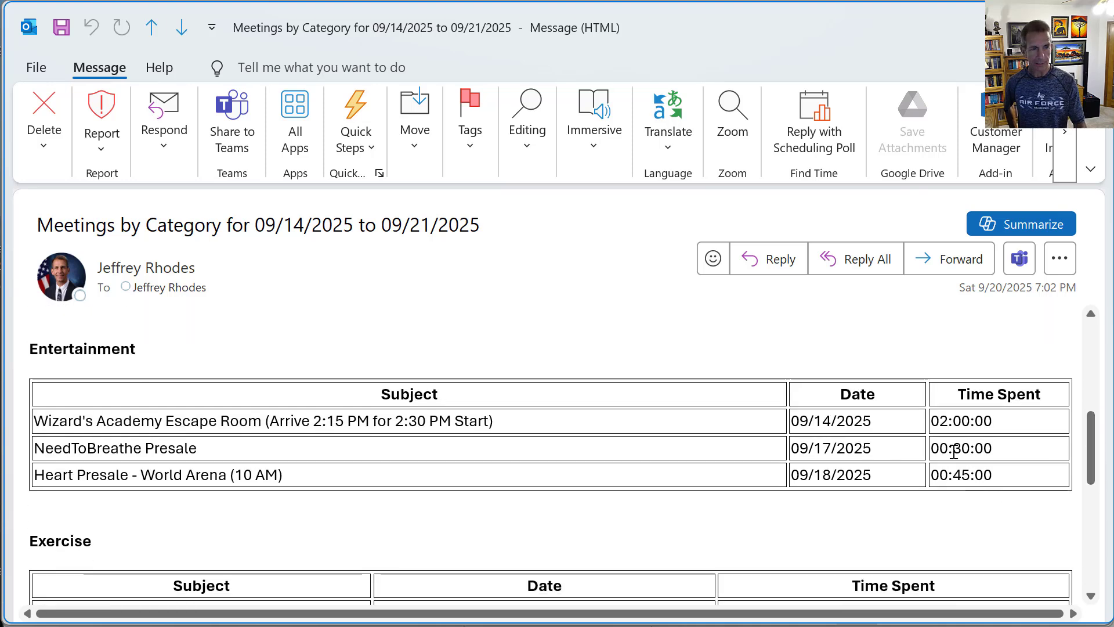
drag(1090, 423, 1090, 484)
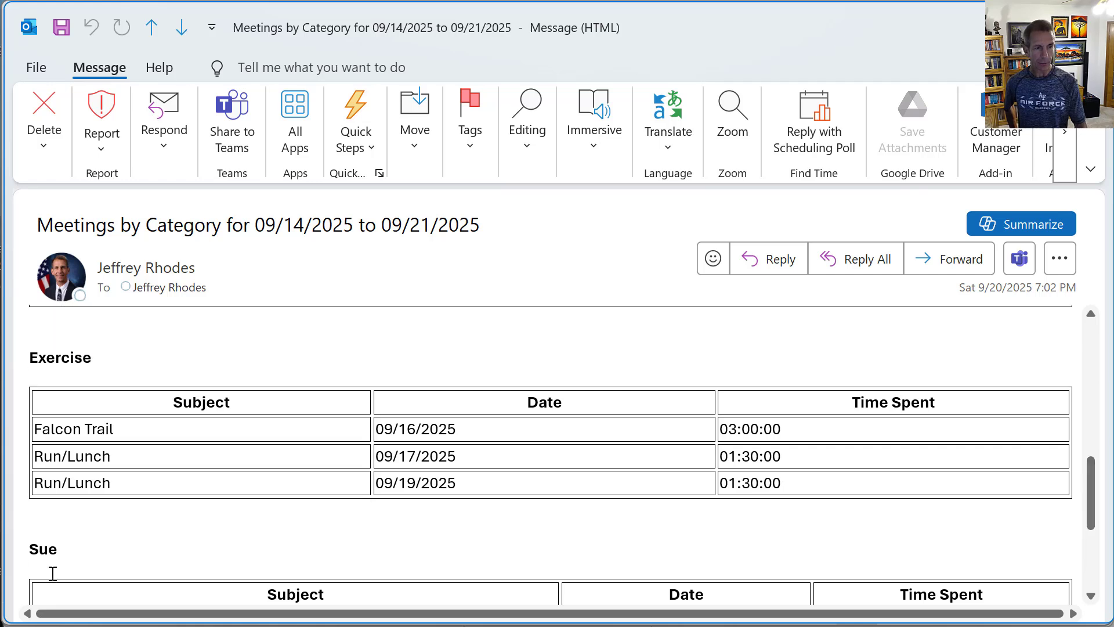
double_click(91, 459)
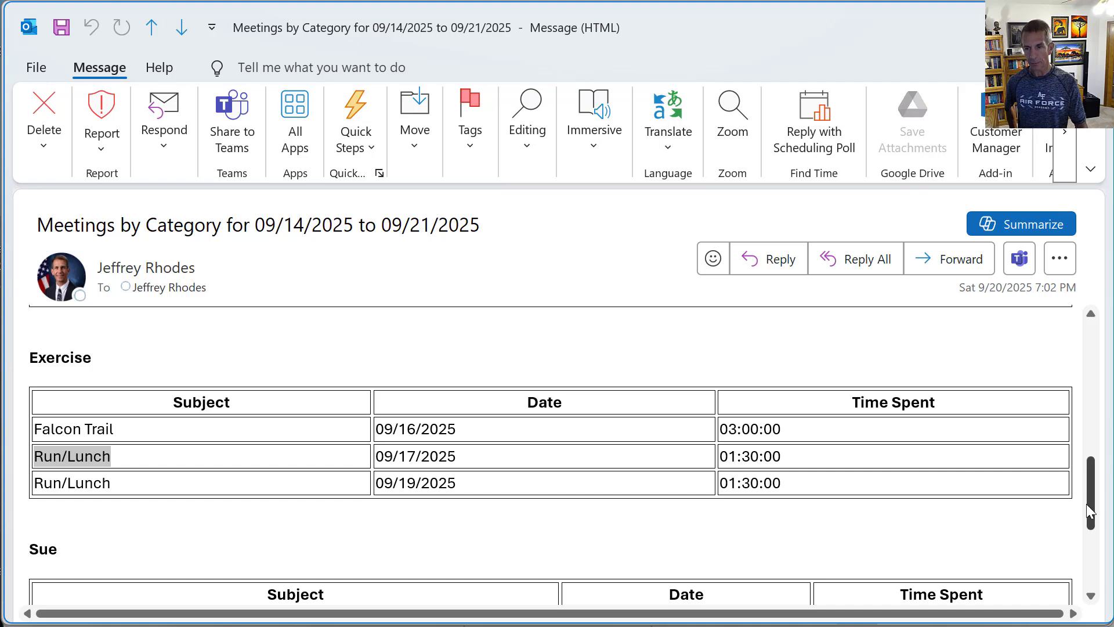
drag(1091, 509, 1091, 566)
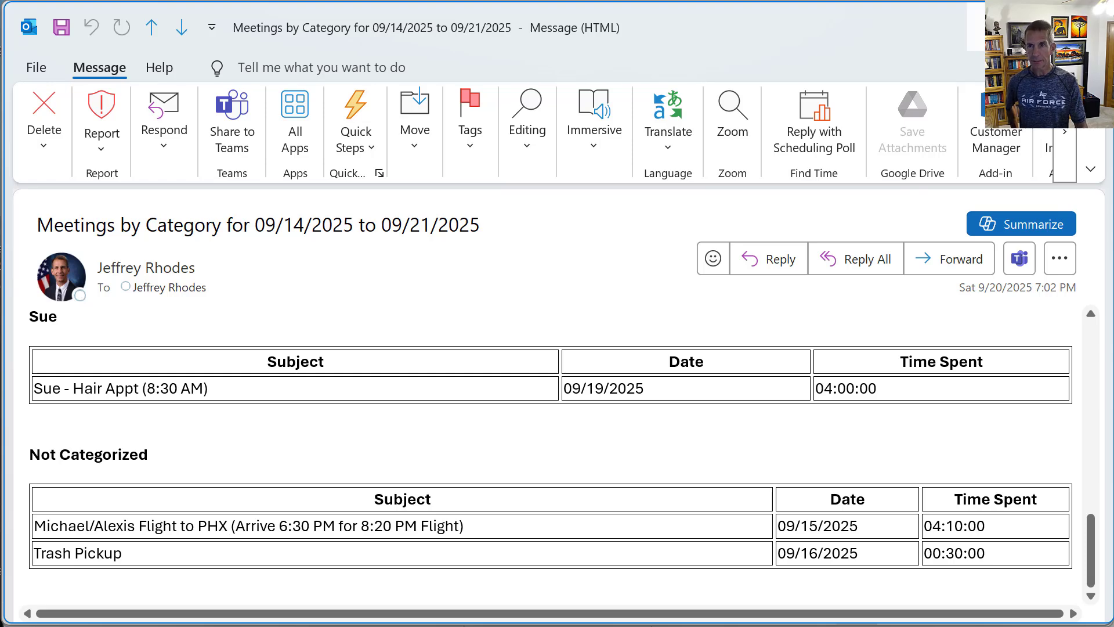
click(991, 26)
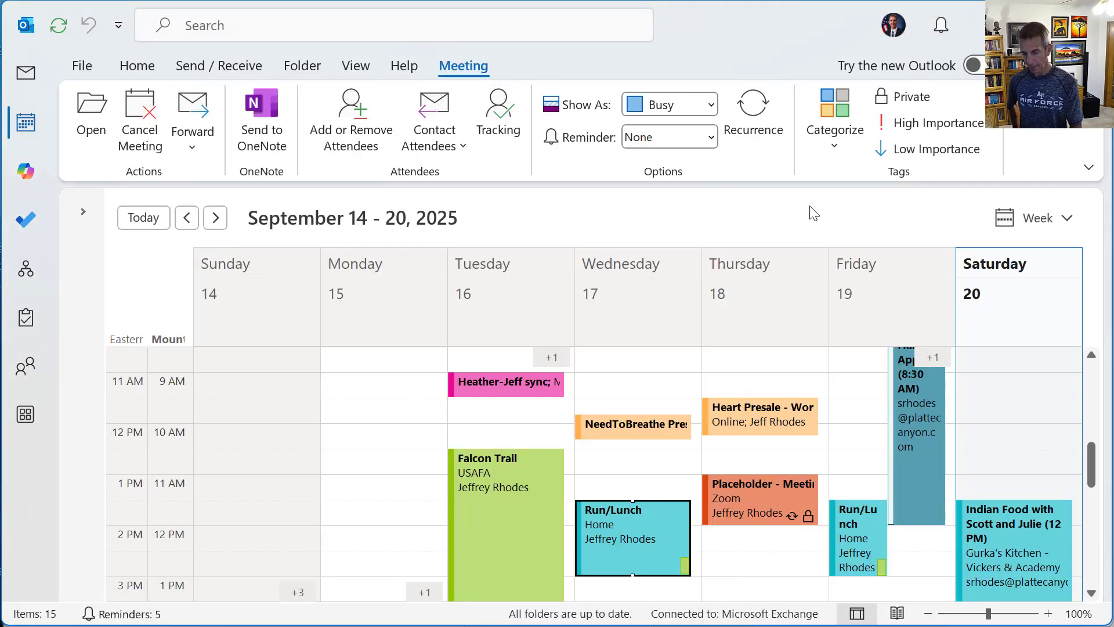
Switch back to the Power Automate flow and open the Initialize varStartDateTime action's parameters
key(alt+Tab)
key(alt+Tab)
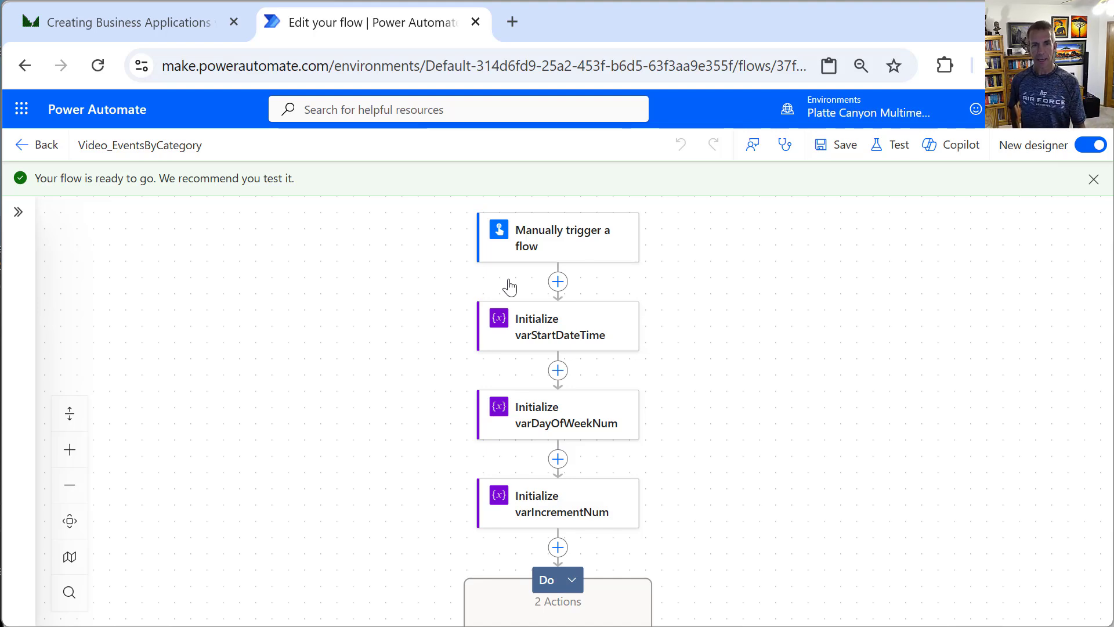
click(559, 342)
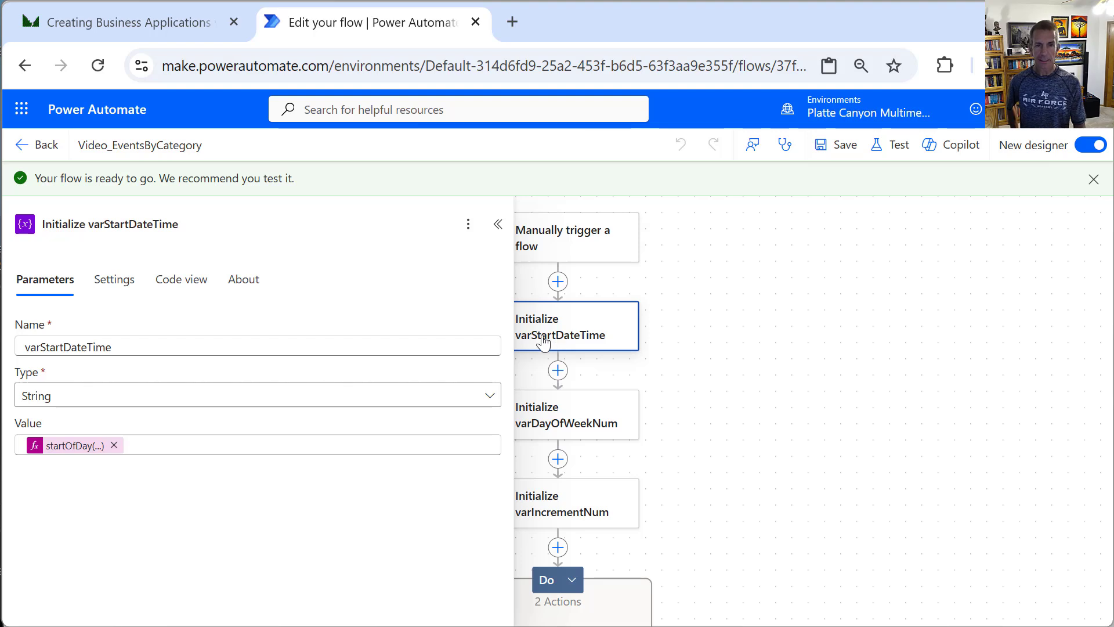
Inspect the value expression of the Initialize varStartDateTime action, dismiss the flow-ready notification, and collapse the action's details
click(100, 451)
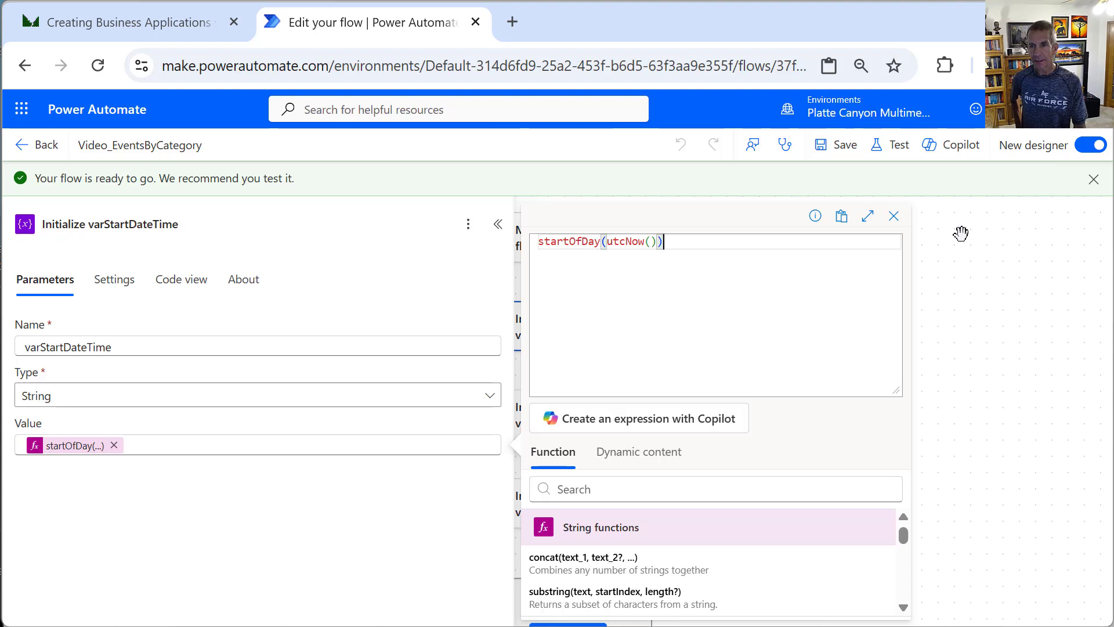
click(1093, 179)
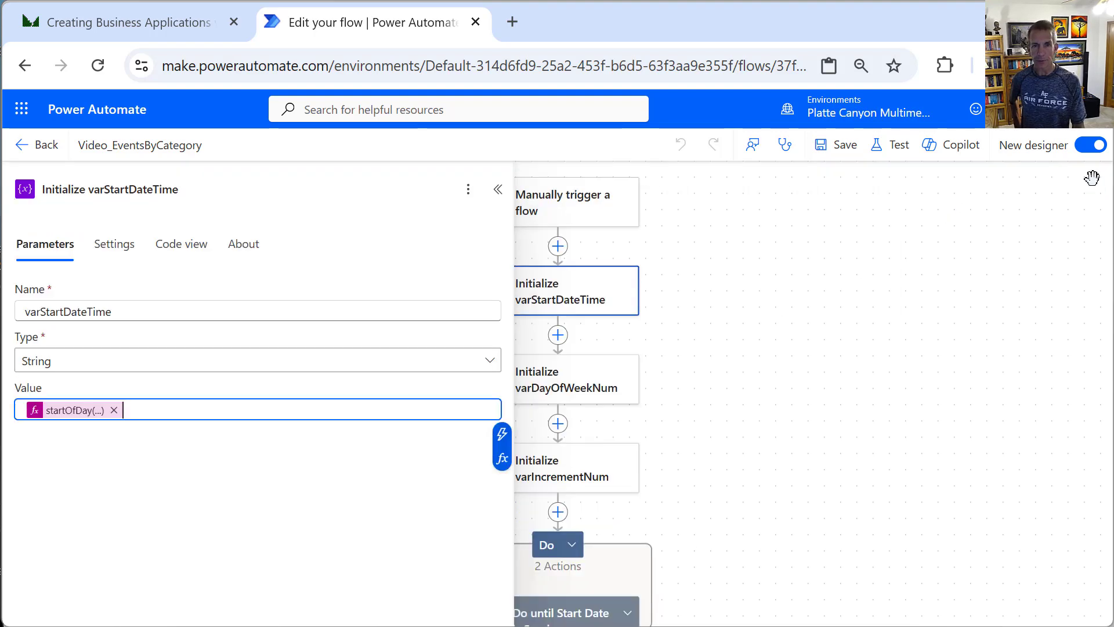
click(497, 190)
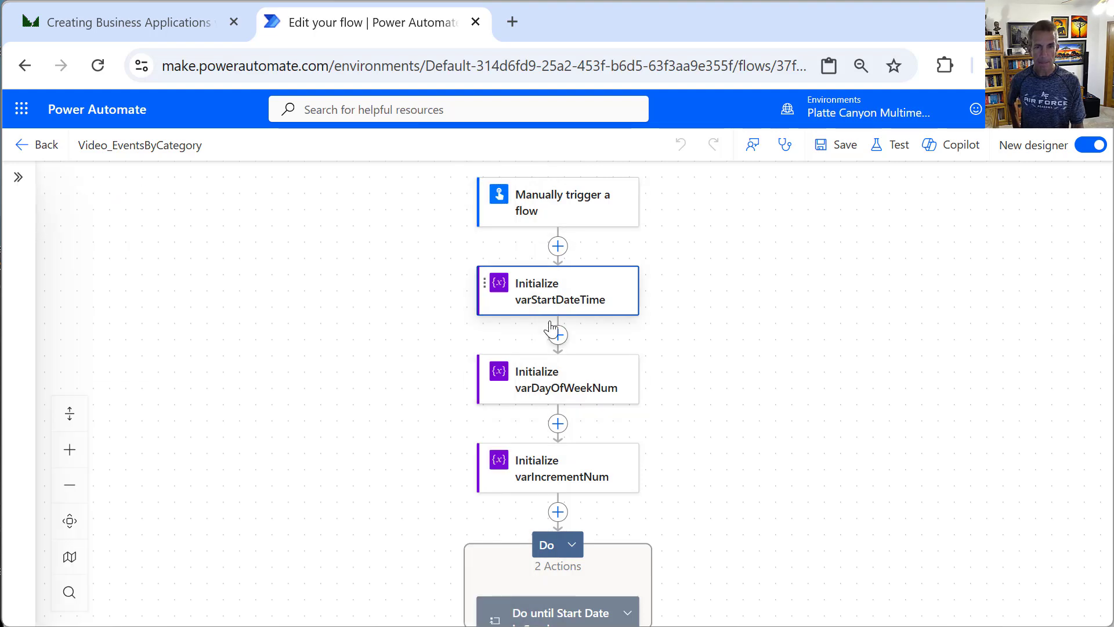
Inspect the value expression of Initialize varDayOfWeekNum and the initial value of Initialize varIncrementNum
click(582, 378)
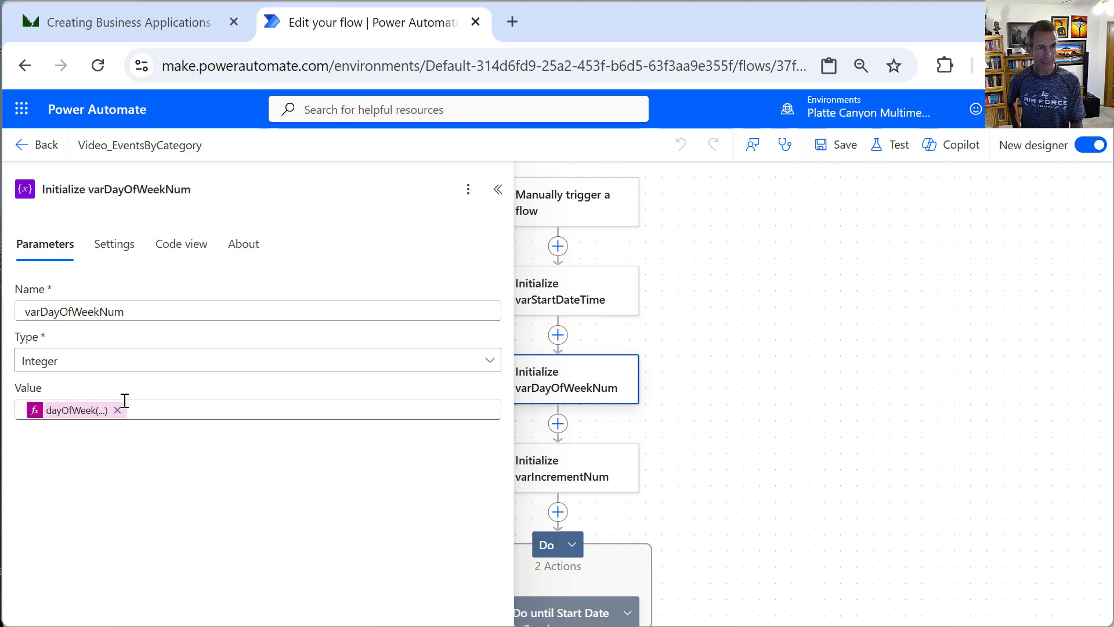
click(103, 413)
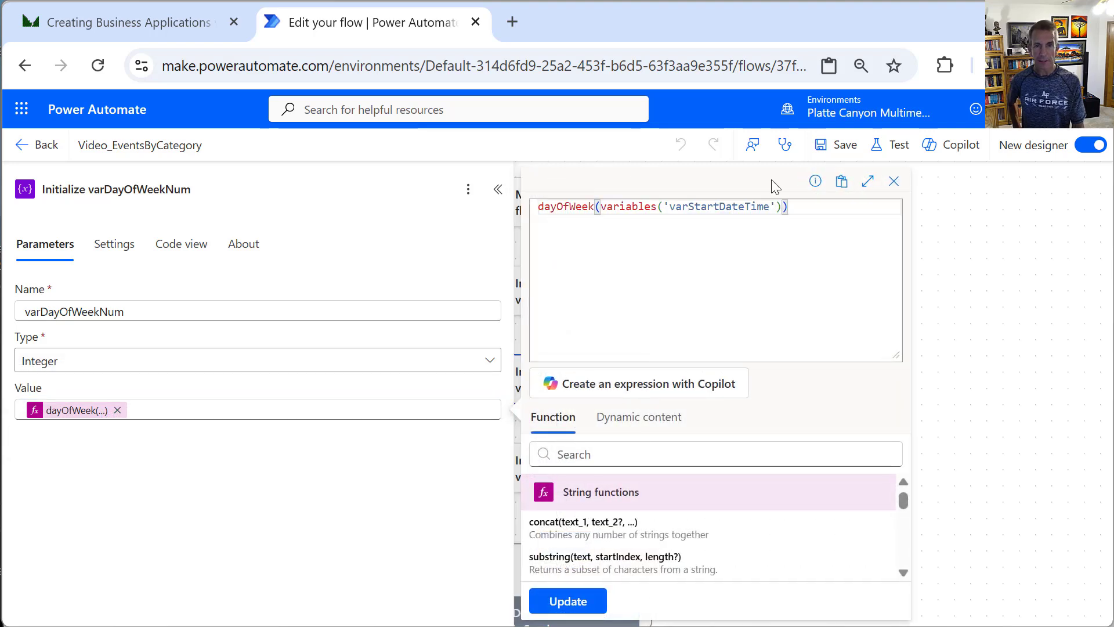
click(893, 183)
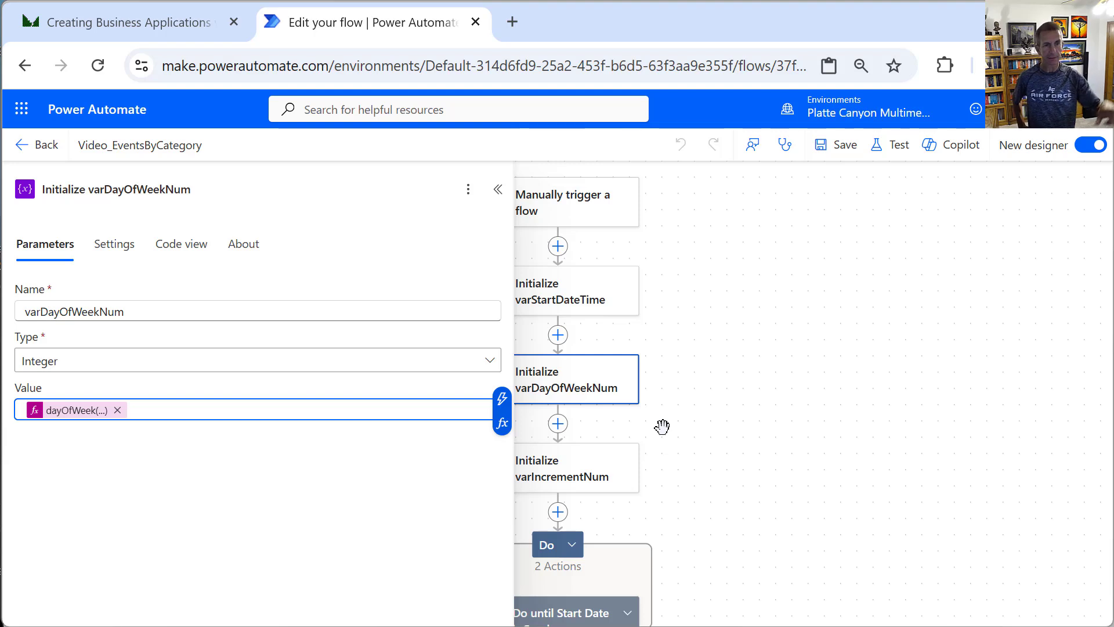
click(695, 262)
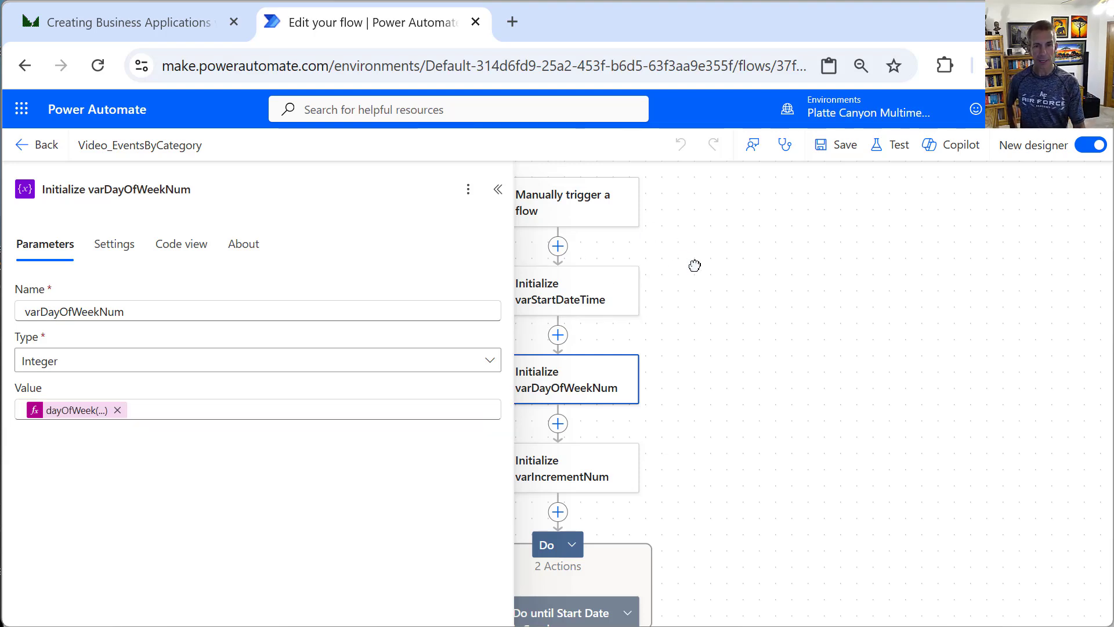
click(573, 473)
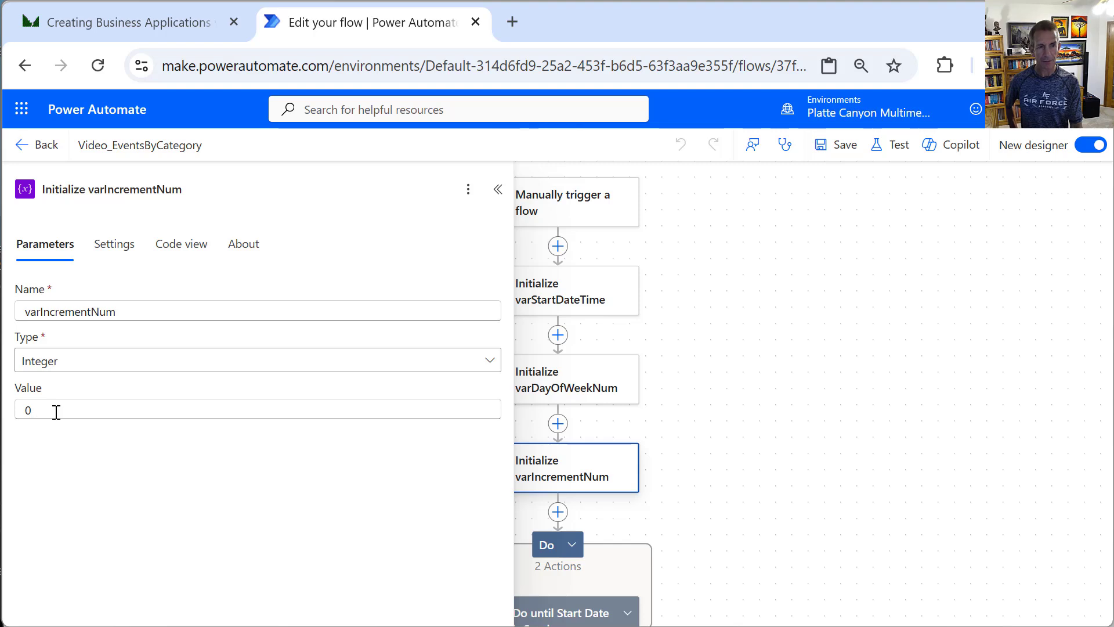
click(497, 192)
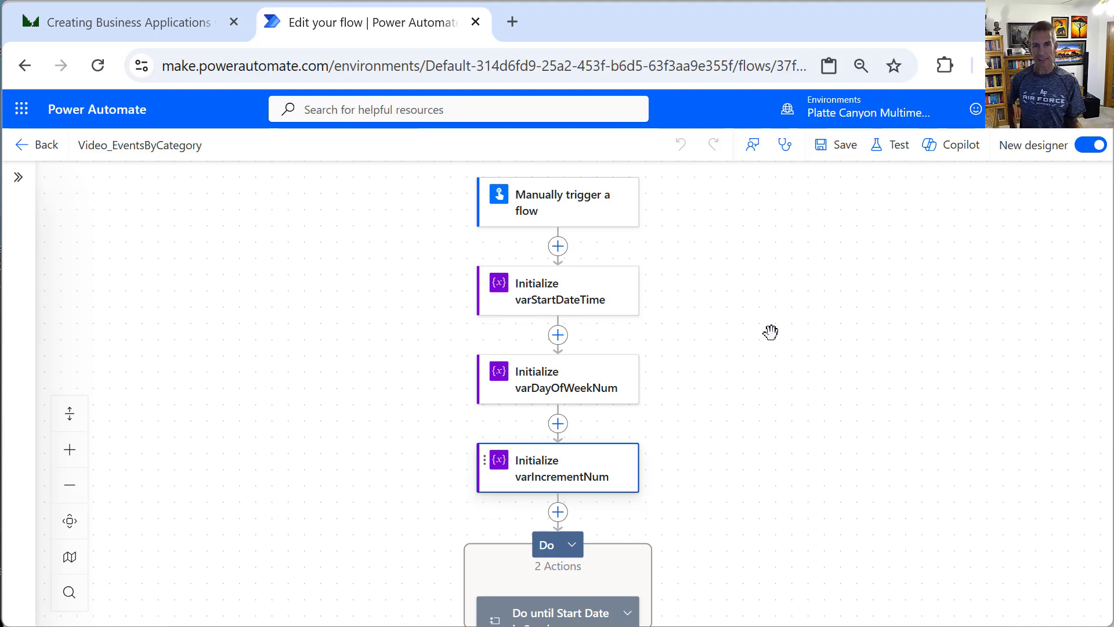
Expand the Do until Start Date is Sunday loop and review its loop condition and the Decrement varIncrementNum action
drag(762, 503, 760, 399)
click(566, 441)
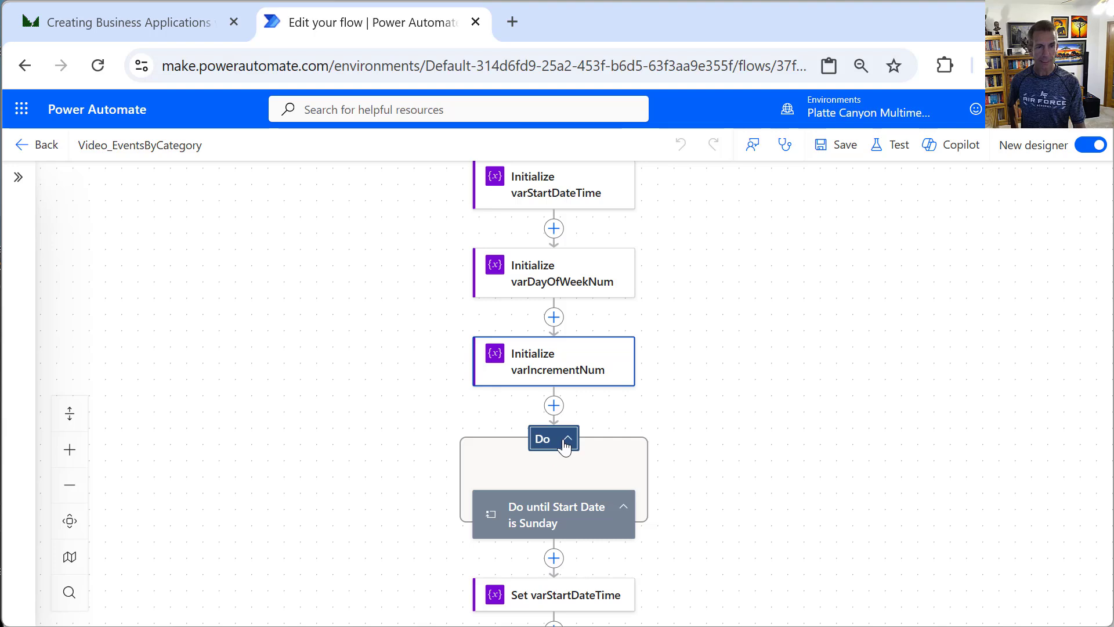
drag(760, 452, 764, 280)
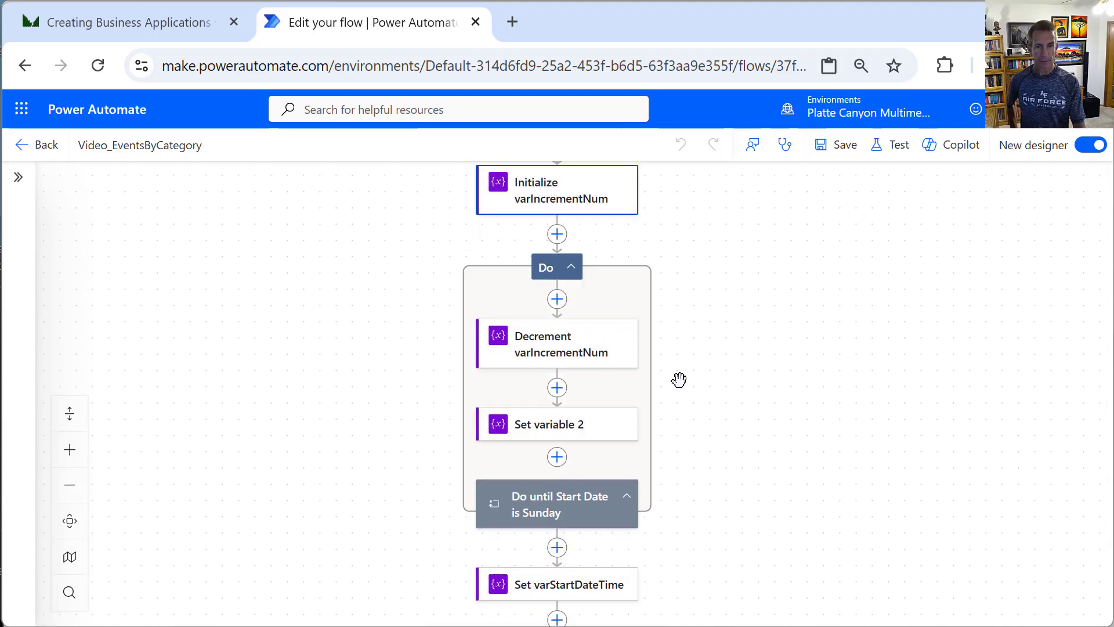
click(562, 514)
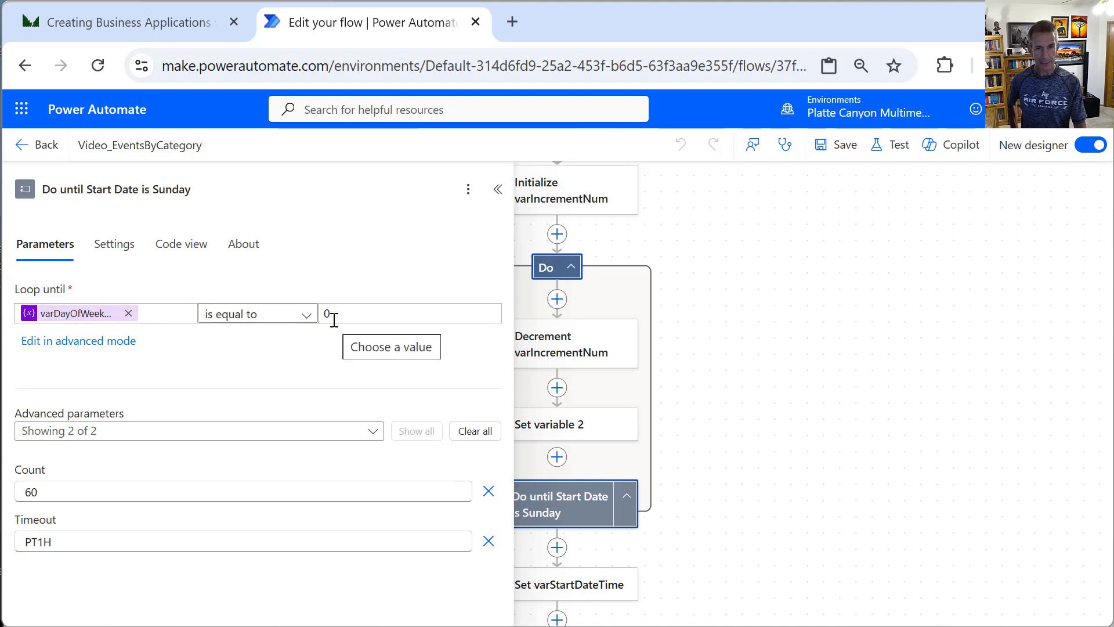
click(888, 327)
click(596, 351)
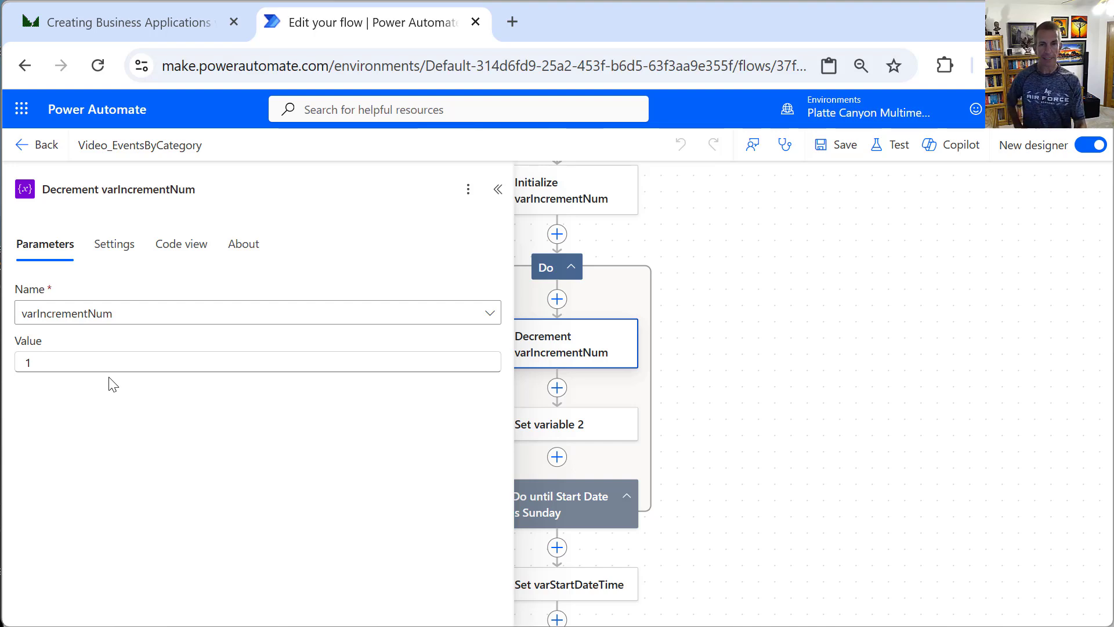
Rename the Set variable 2 action inside the loop to "Set varDayOfWeekNum"
click(583, 433)
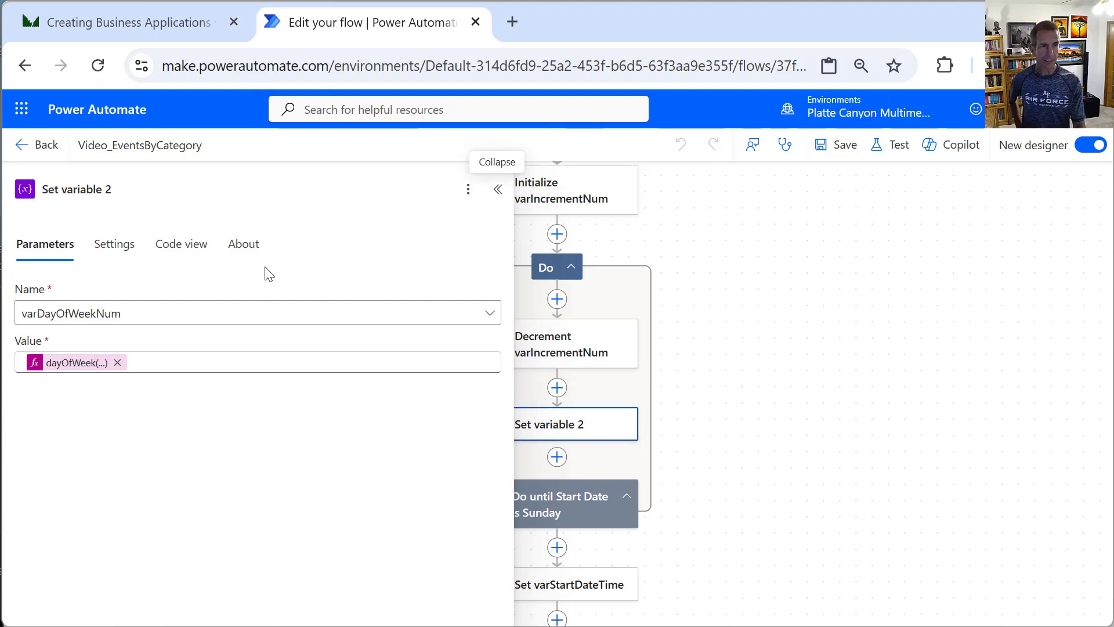
drag(126, 187, 67, 185)
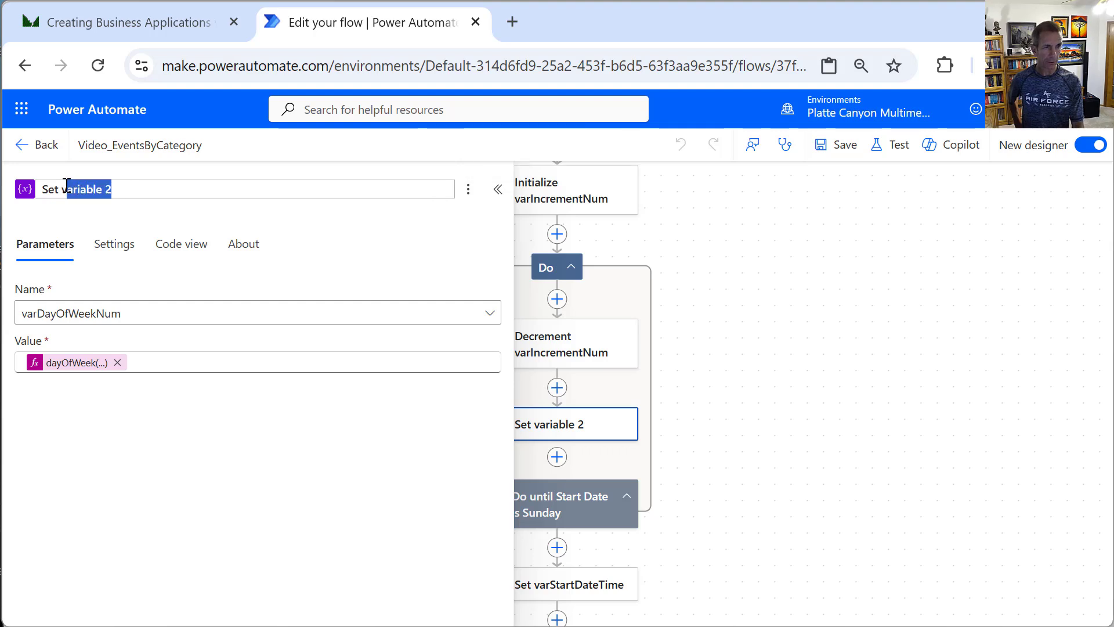
key(BackSpace)
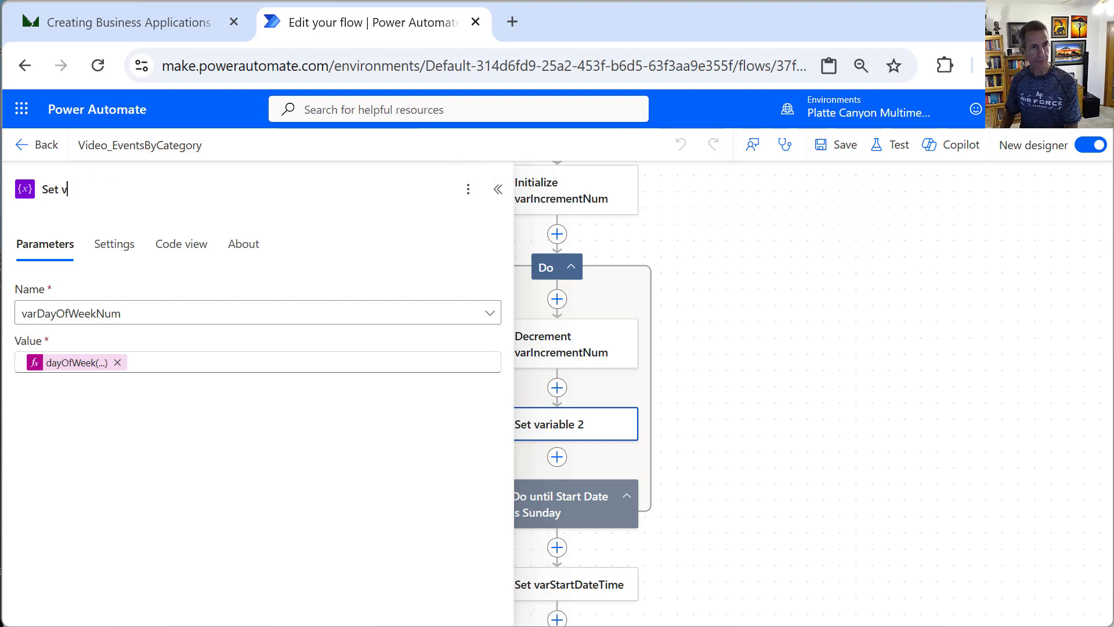
text(arDayhO)
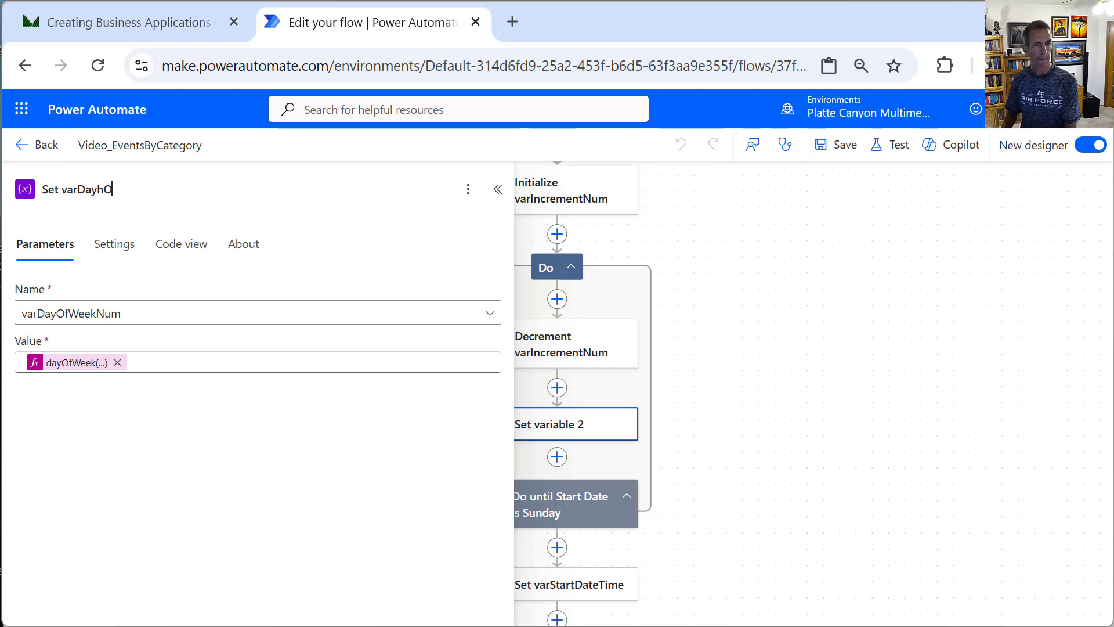
text(f)
key(BackSpace)
key(BackSpace)
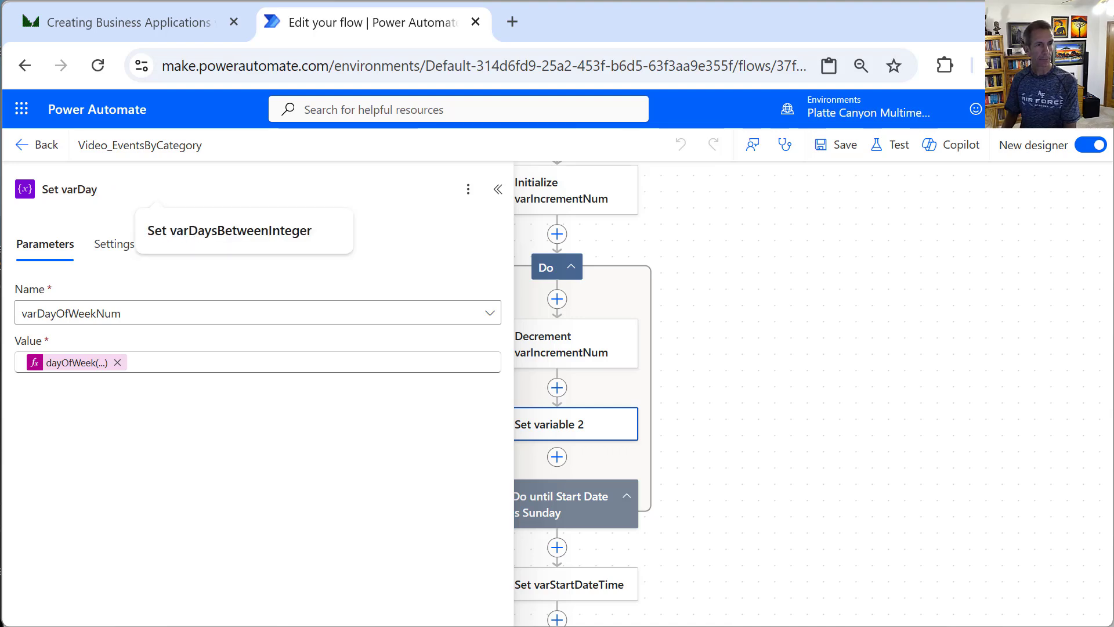
text(OfWeek)
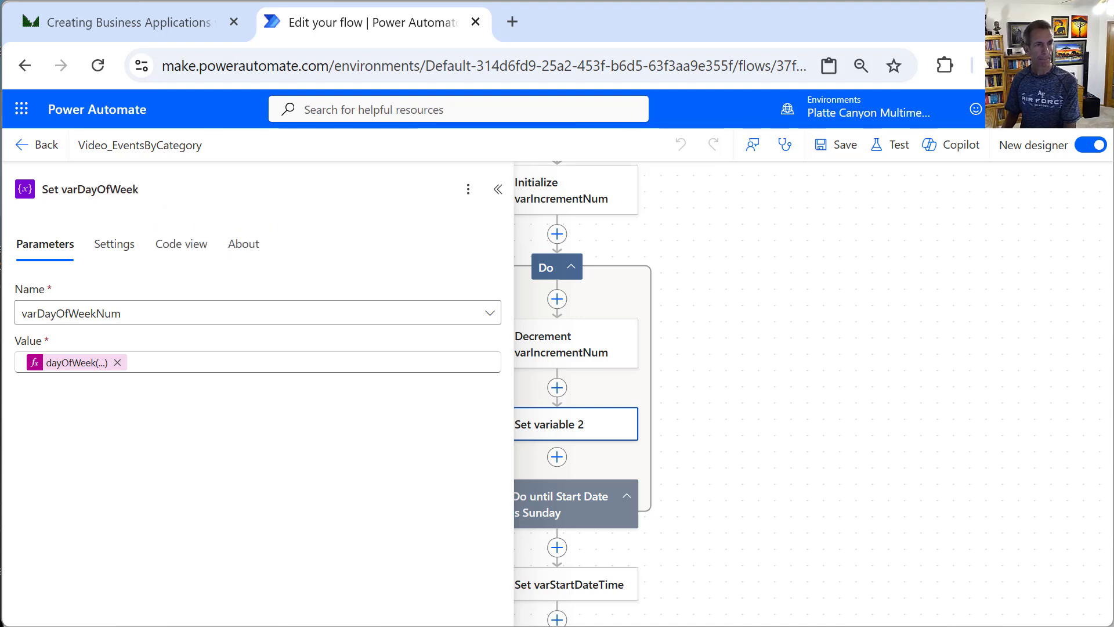
text(N)
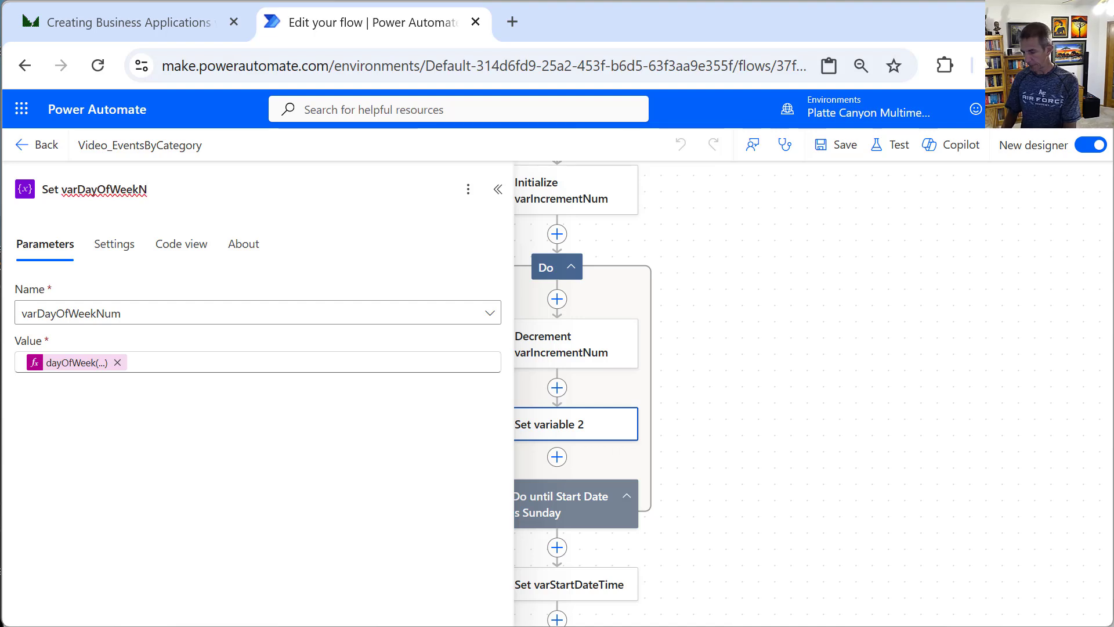
text(um)
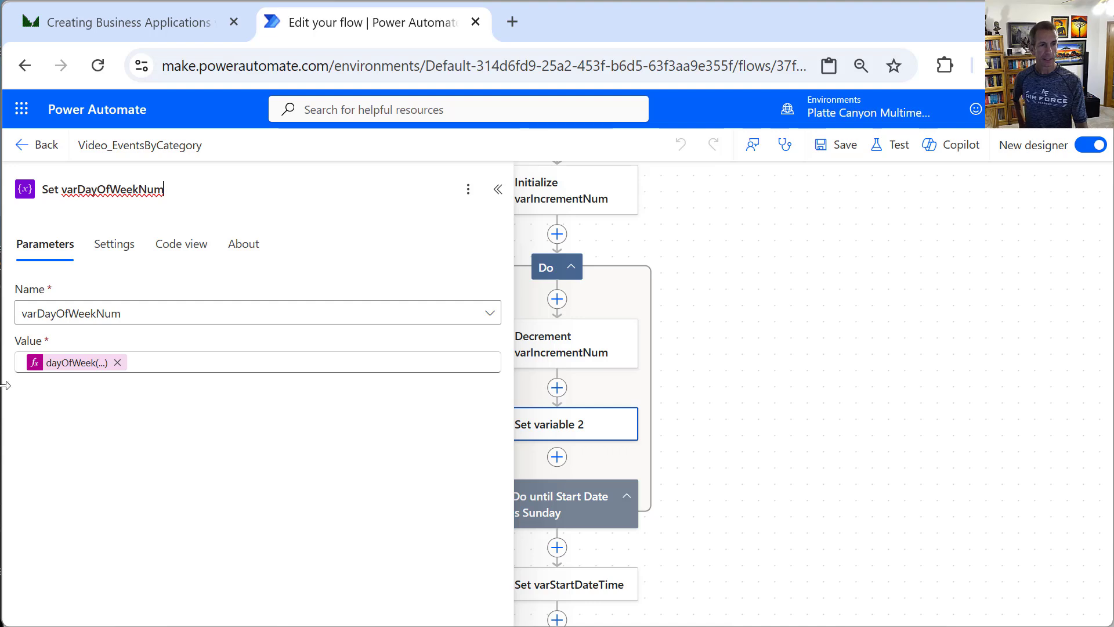
Inspect the dayOfWeek expression used by the Set varDayOfWeekNum action and collapse the action's details
click(99, 366)
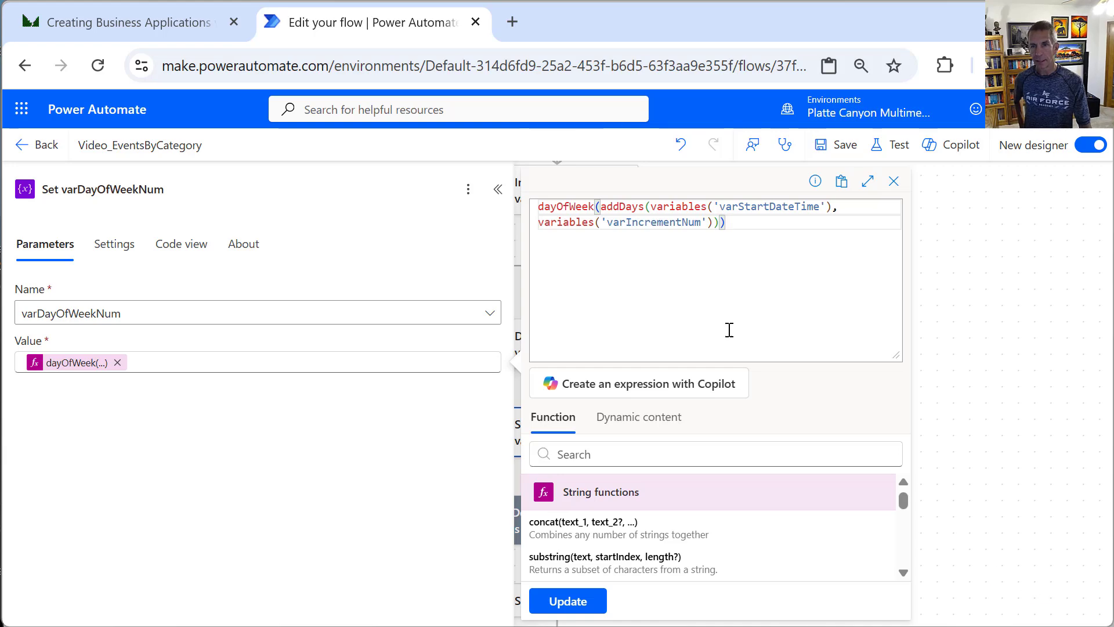
click(893, 181)
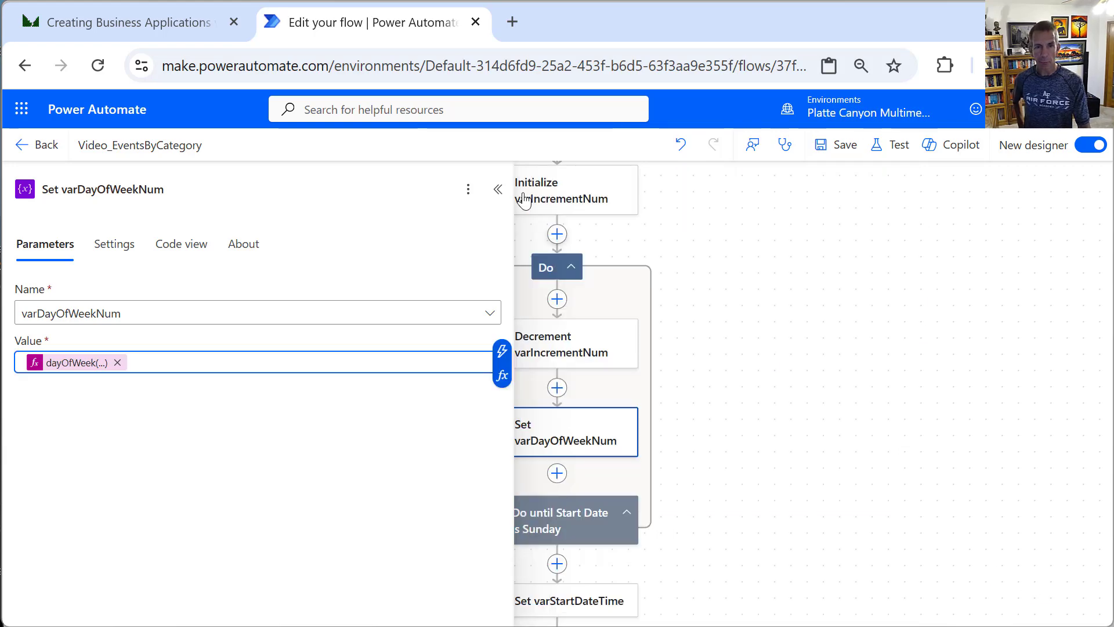
click(501, 191)
Inspect the addDays expression in the Set varStartDateTime action that follows the loop
drag(762, 411, 808, 288)
click(630, 477)
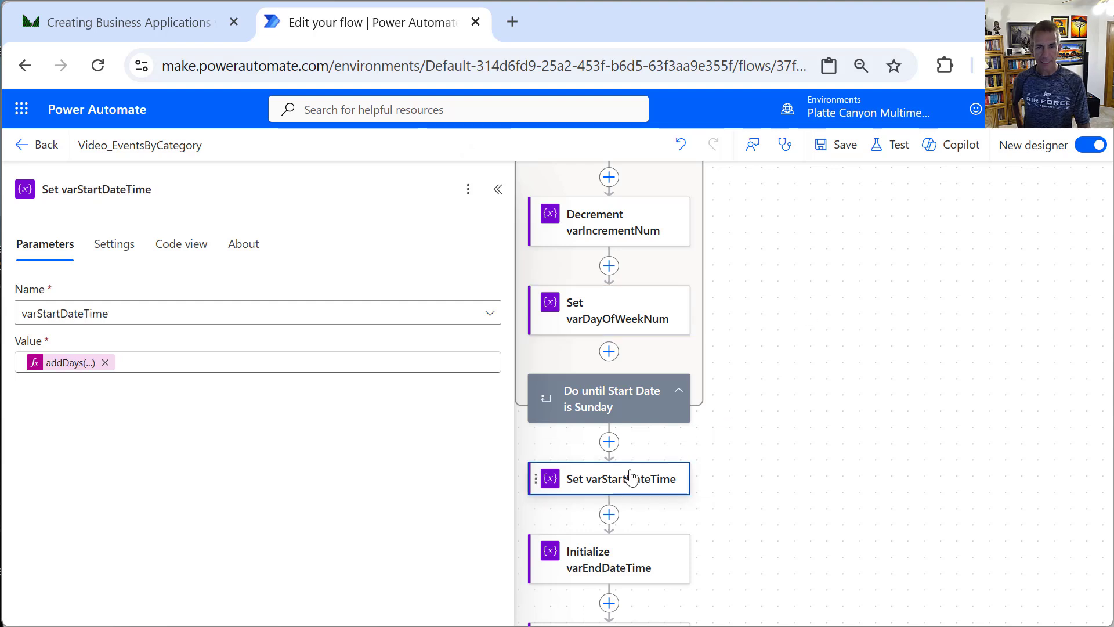
click(64, 365)
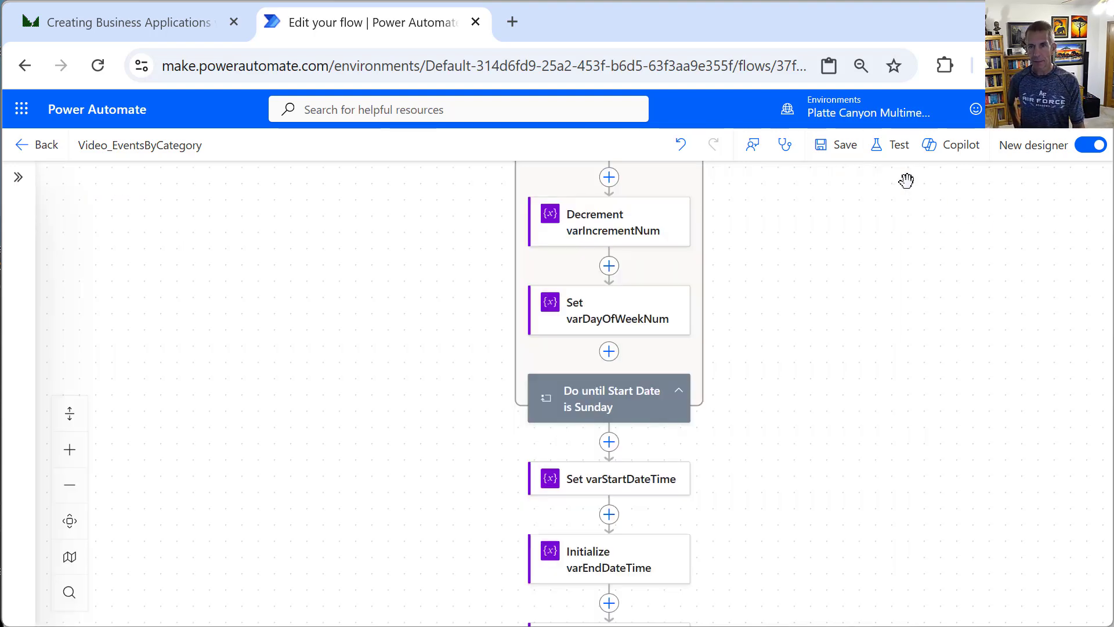
click(893, 181)
Save the flow without discarding the pending changes and return to its details page
click(23, 145)
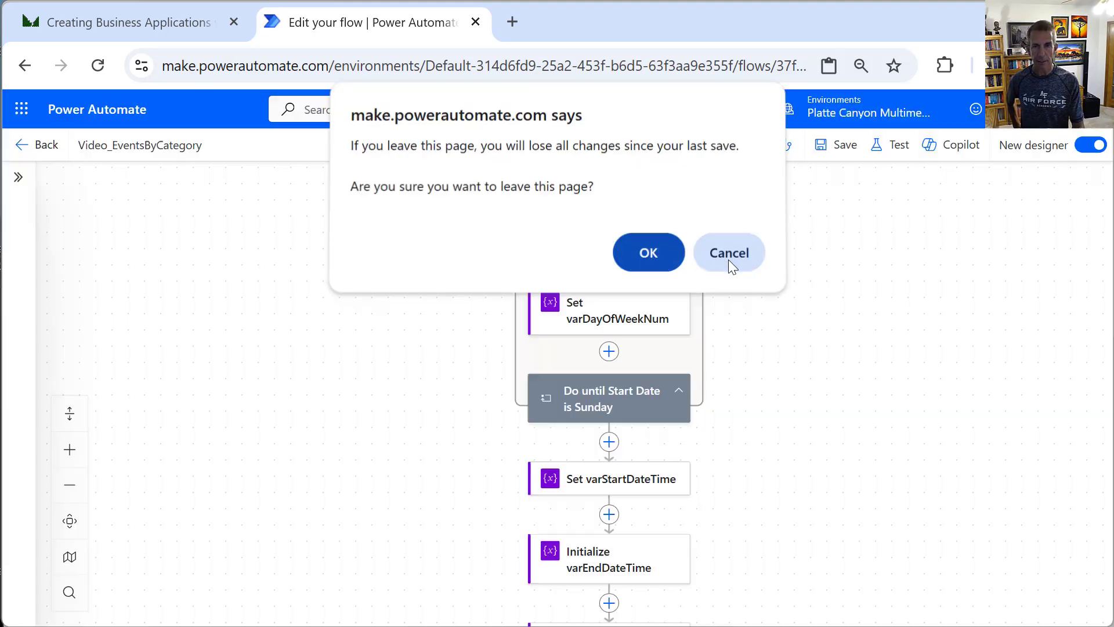
click(728, 259)
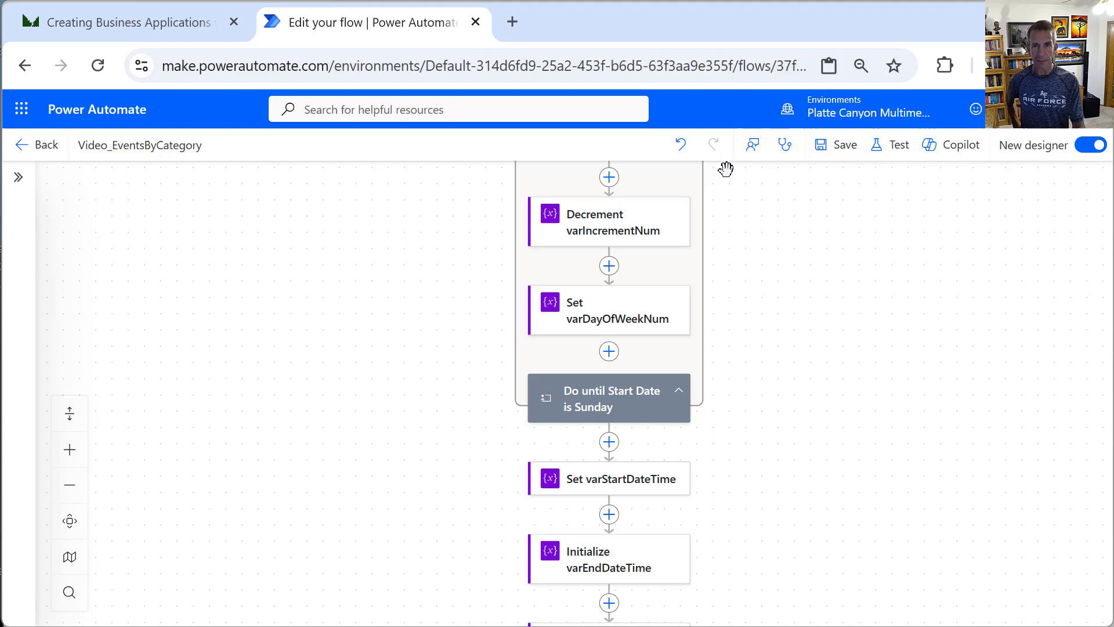
click(827, 158)
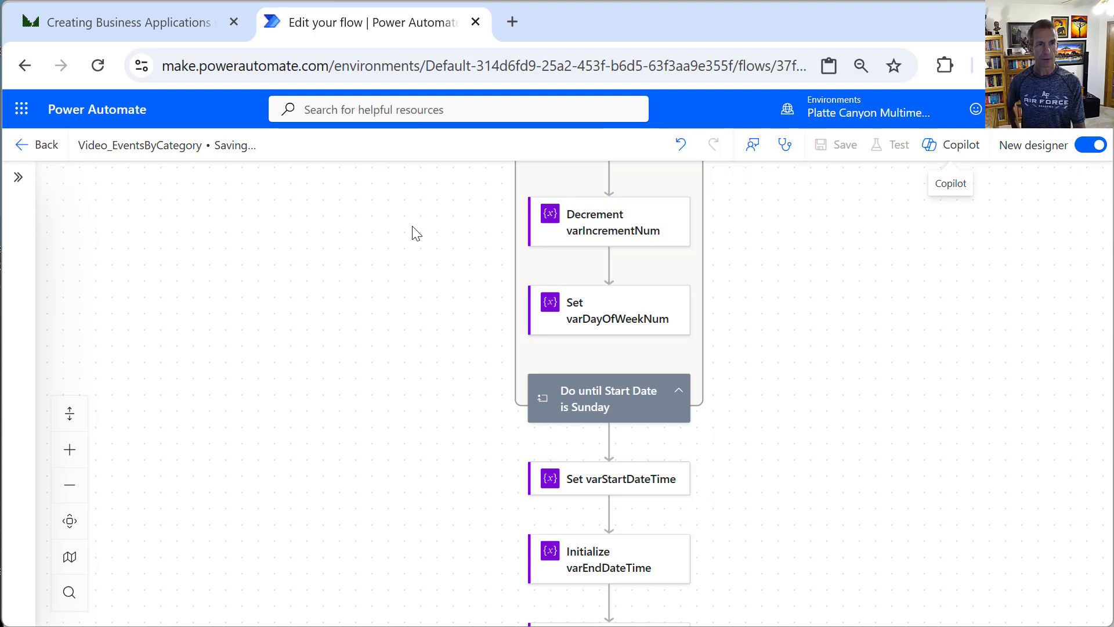
click(44, 147)
Open the Sep 20, 07:01 PM run from the 28-day run history
scroll(436, 510, down, 2)
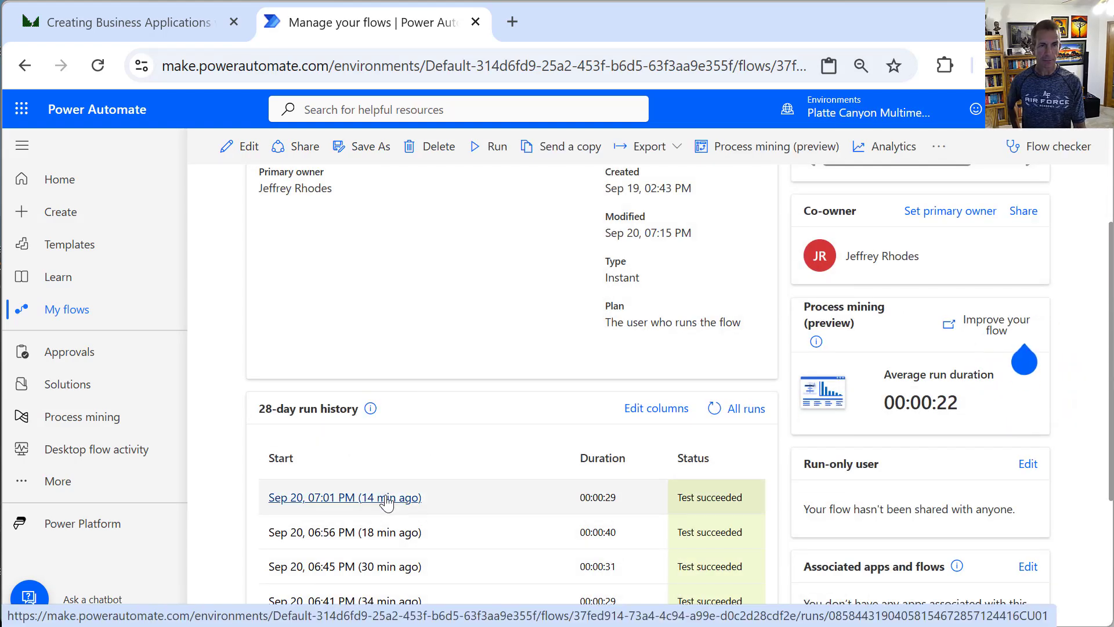
click(387, 499)
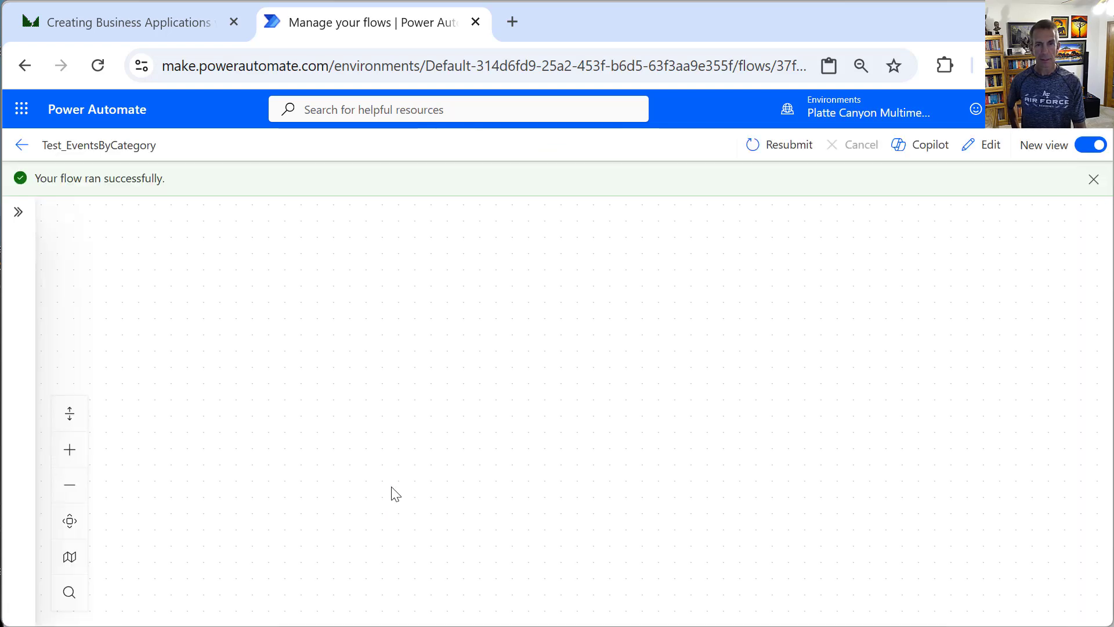
scroll(713, 428, down, 1)
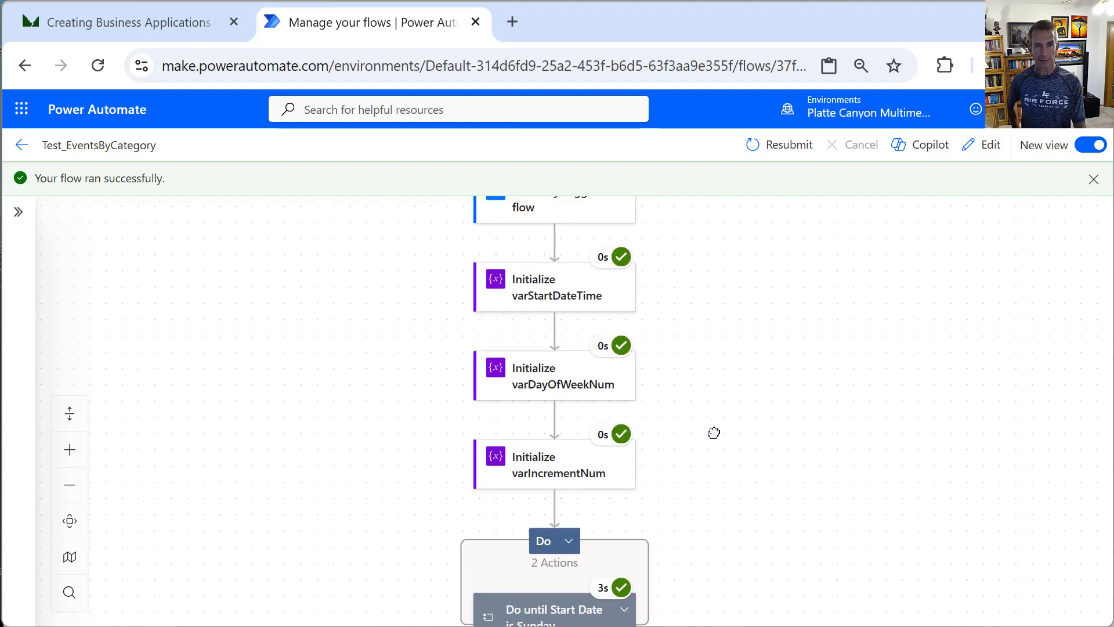
scroll(639, 400, up, 1)
Examine the raw inputs of Initialize varStartDateTime in the run results, checking the time portion of its value
click(529, 318)
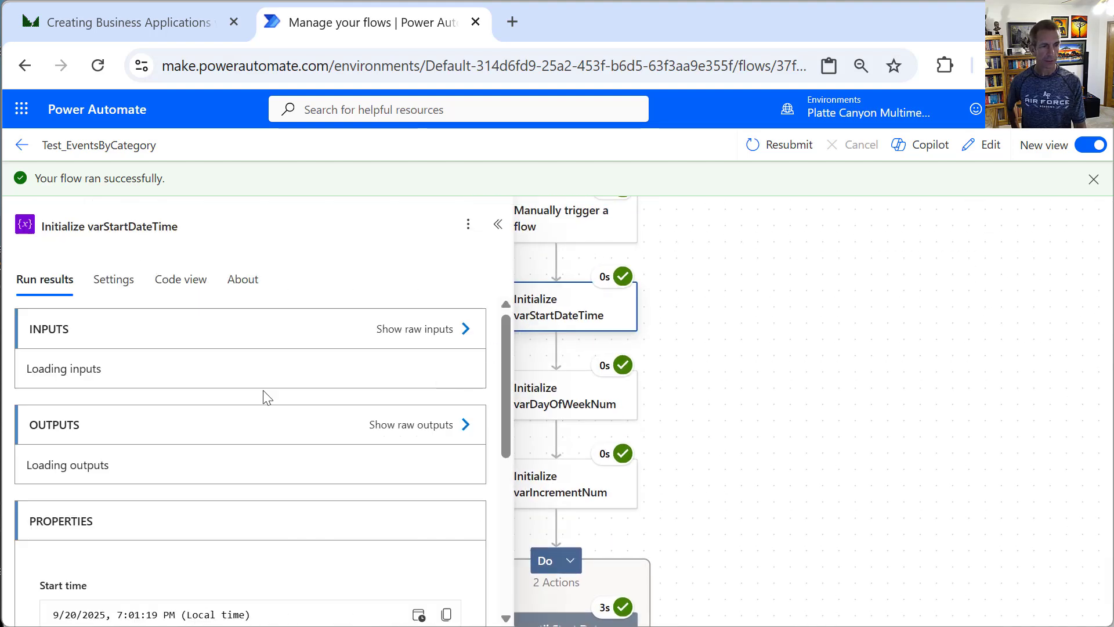
click(443, 426)
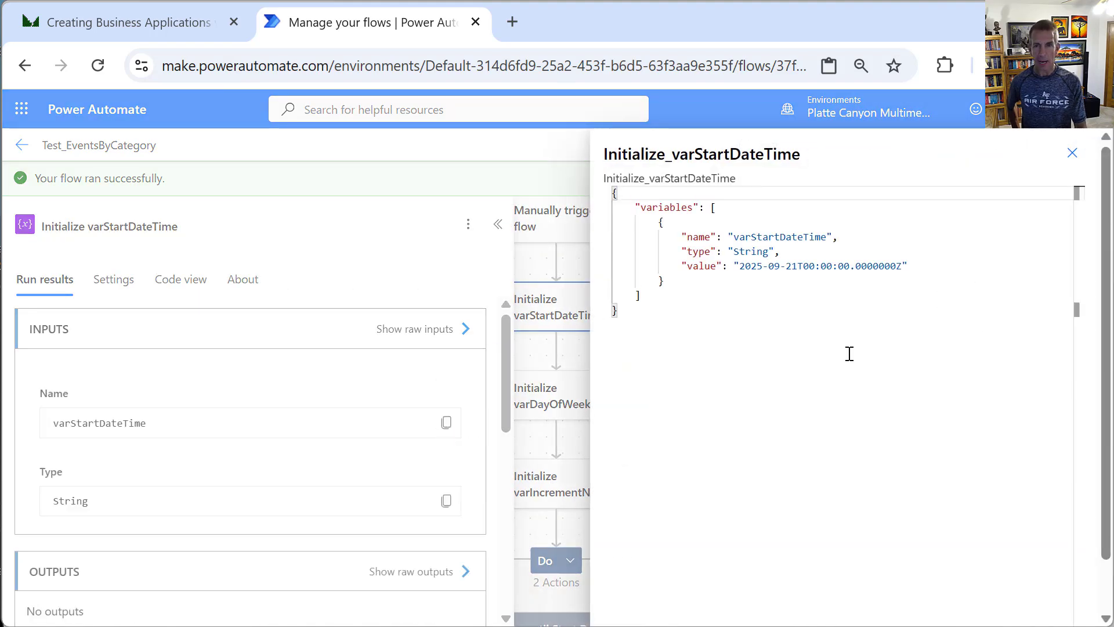
drag(805, 268, 891, 267)
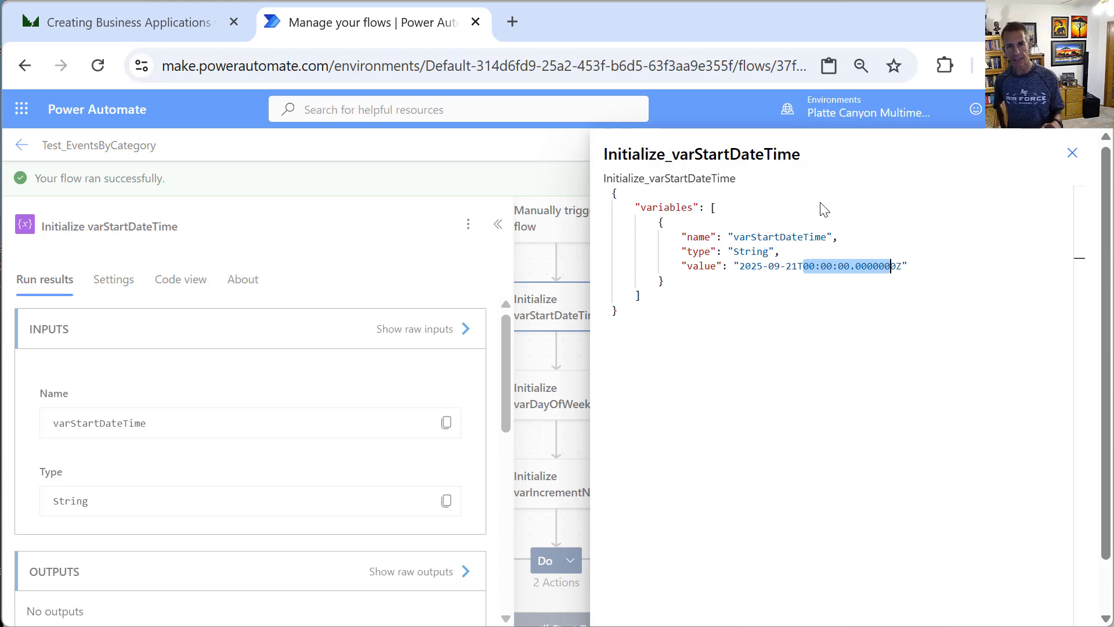
click(1069, 158)
drag(897, 360, 965, 276)
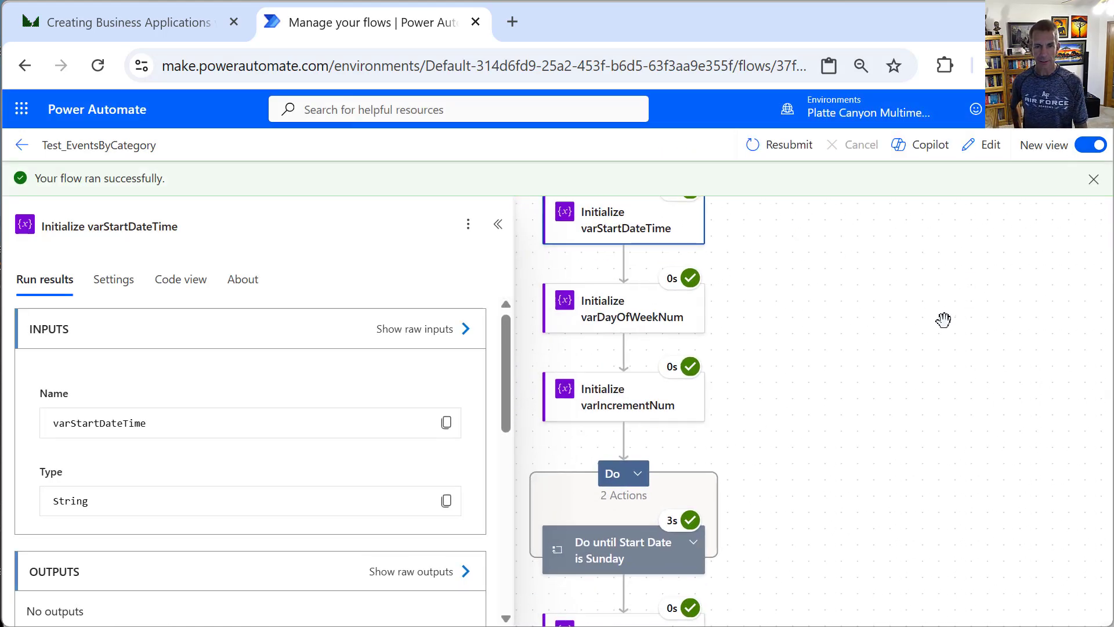
Check the raw outputs of the Initialize varDayOfWeekNum action in the run results
scroll(943, 320, down, 2)
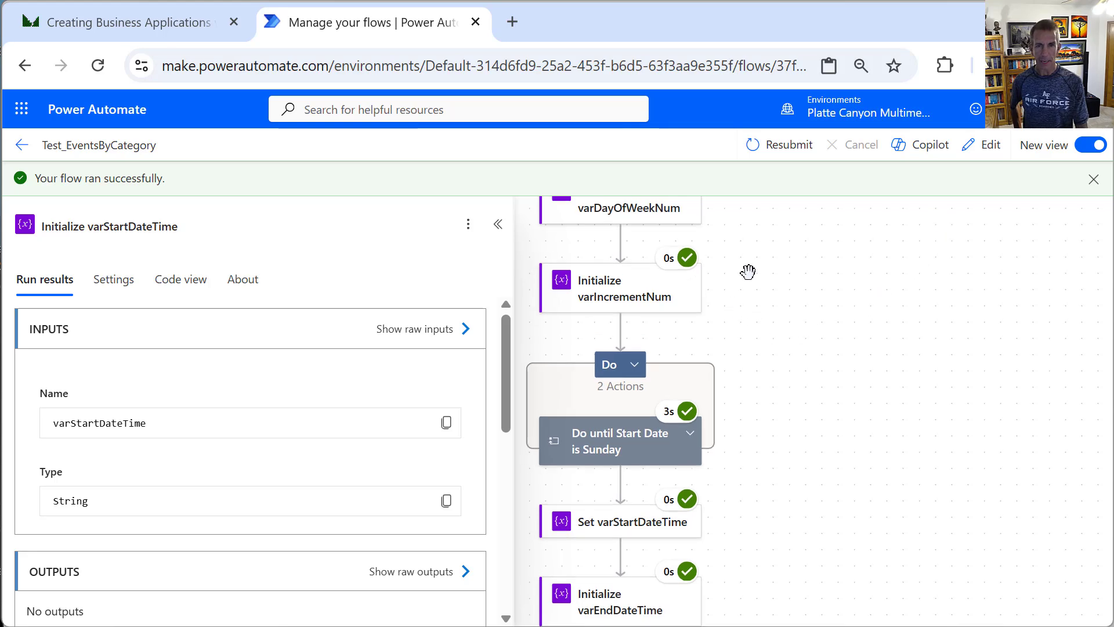
scroll(748, 271, up, 1)
click(719, 293)
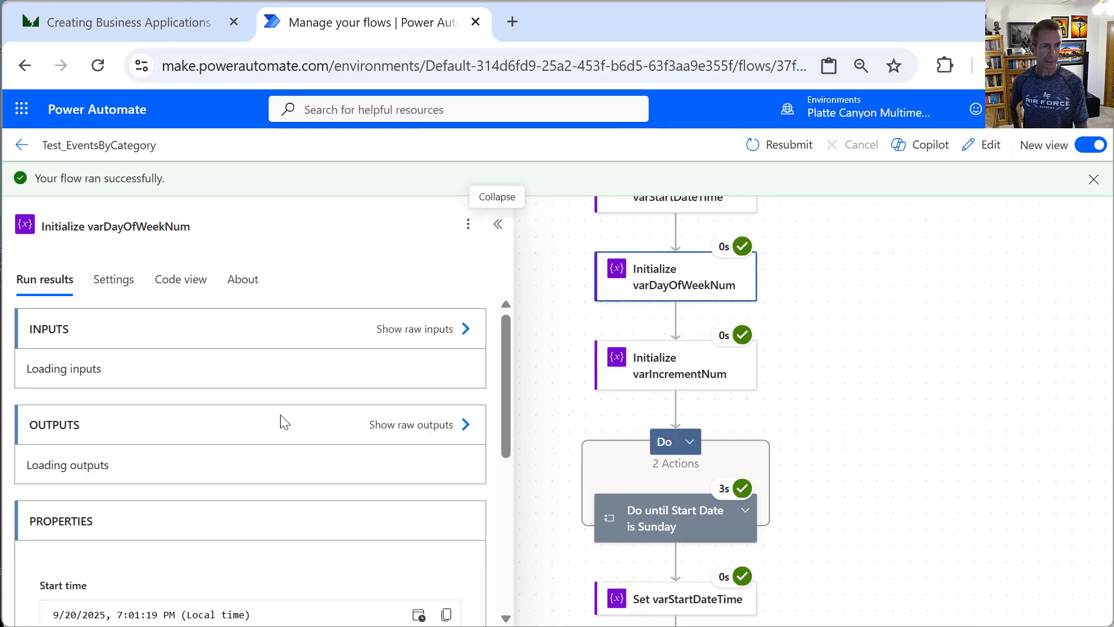
click(398, 428)
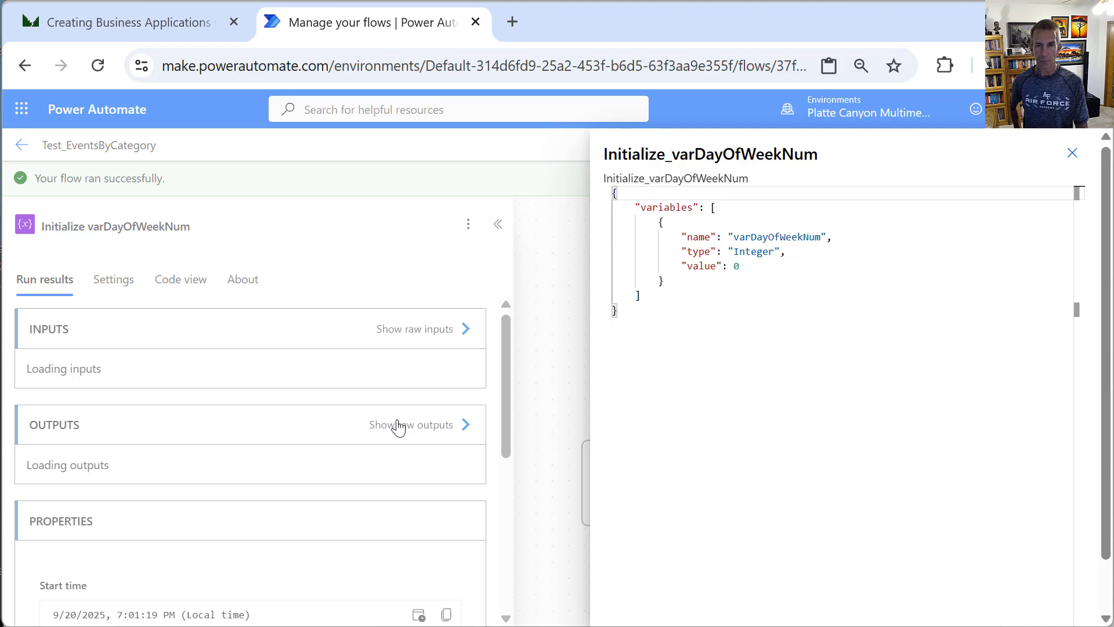
click(1072, 157)
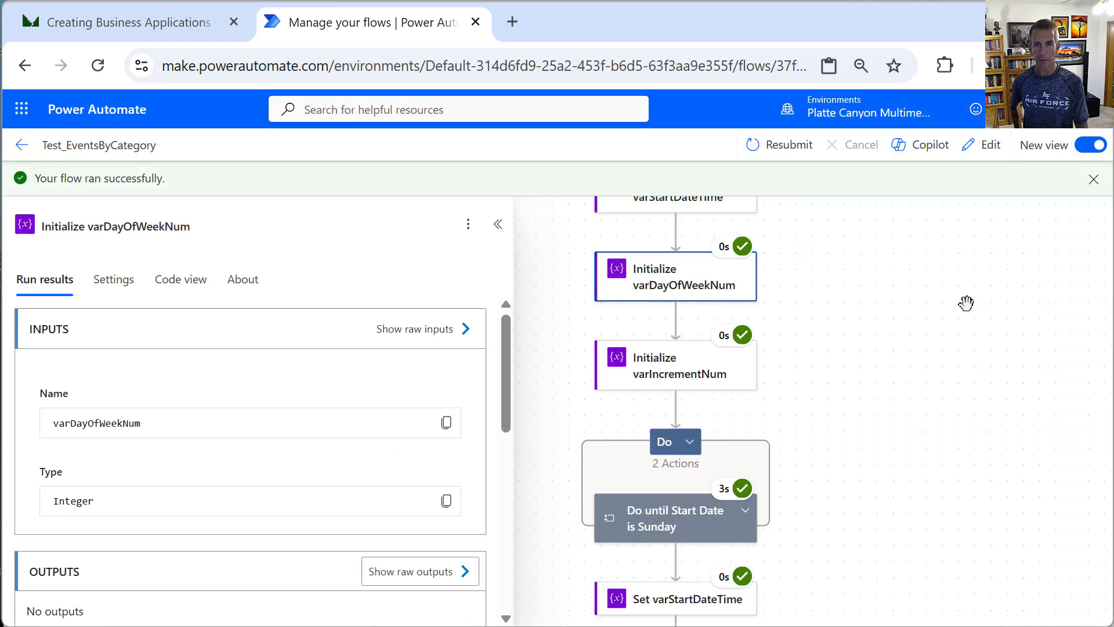
Expand the Do until Start Date is Sunday loop in the run and review its iterations and actions
drag(875, 398, 893, 286)
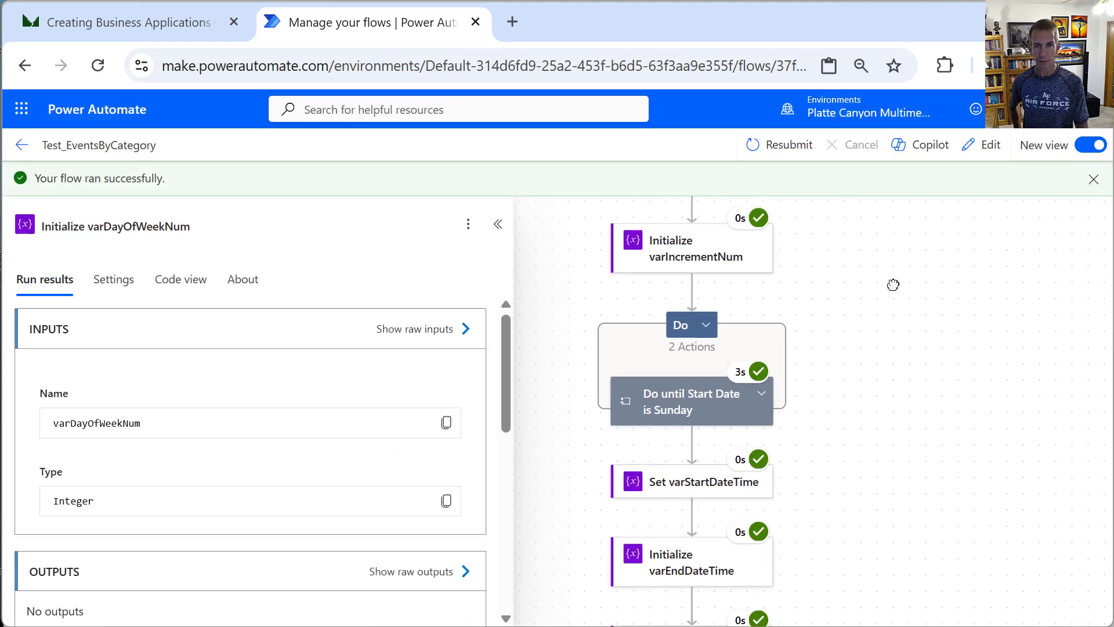
click(703, 323)
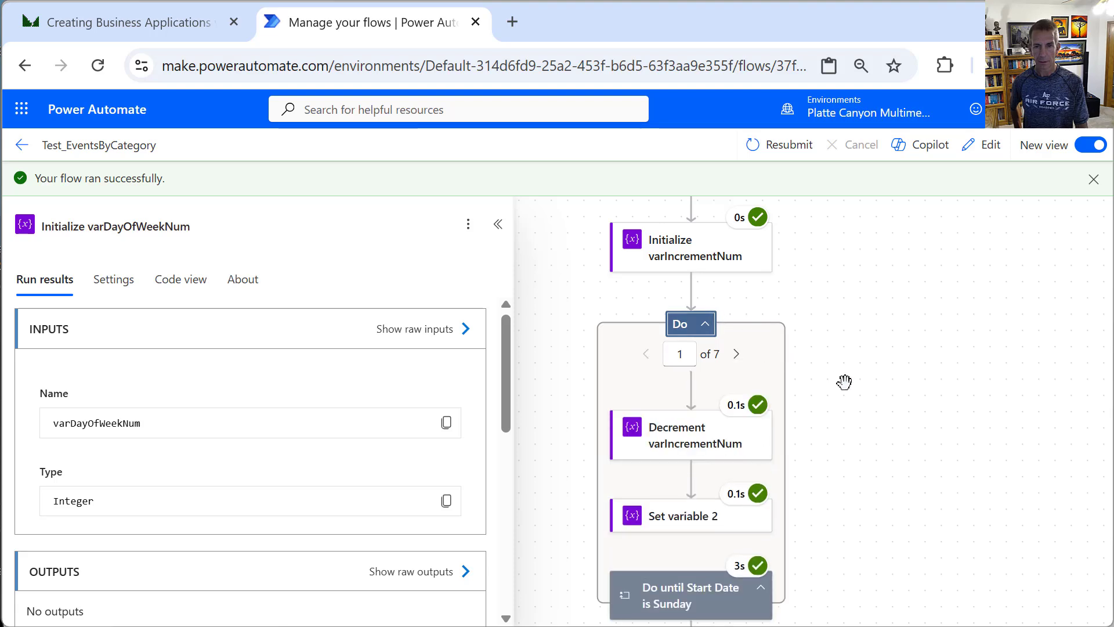
drag(844, 382, 855, 298)
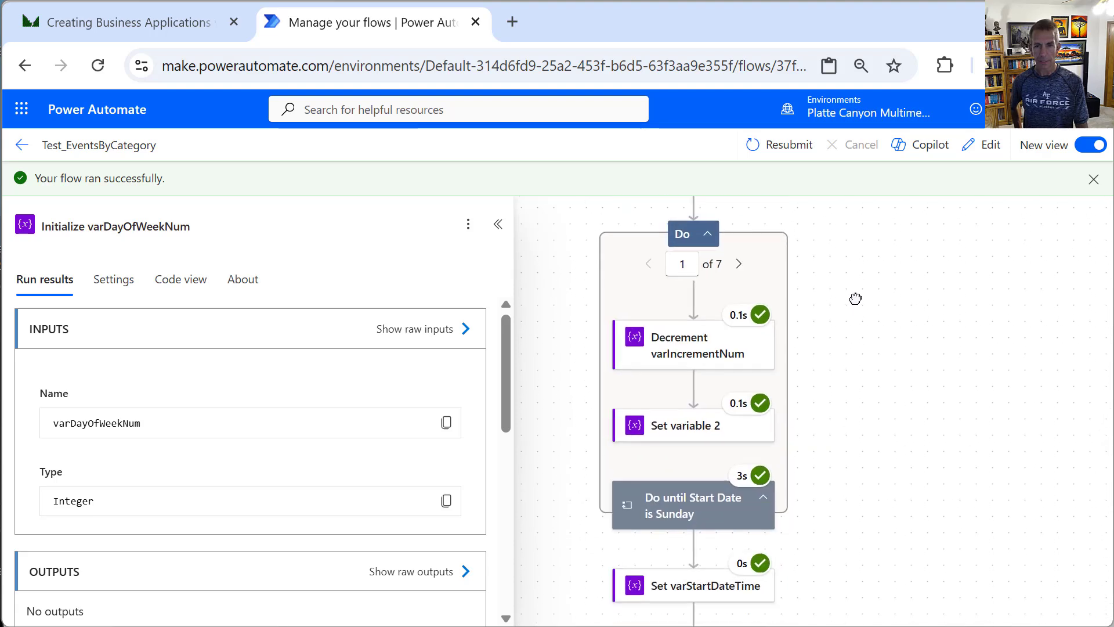
drag(872, 391, 855, 311)
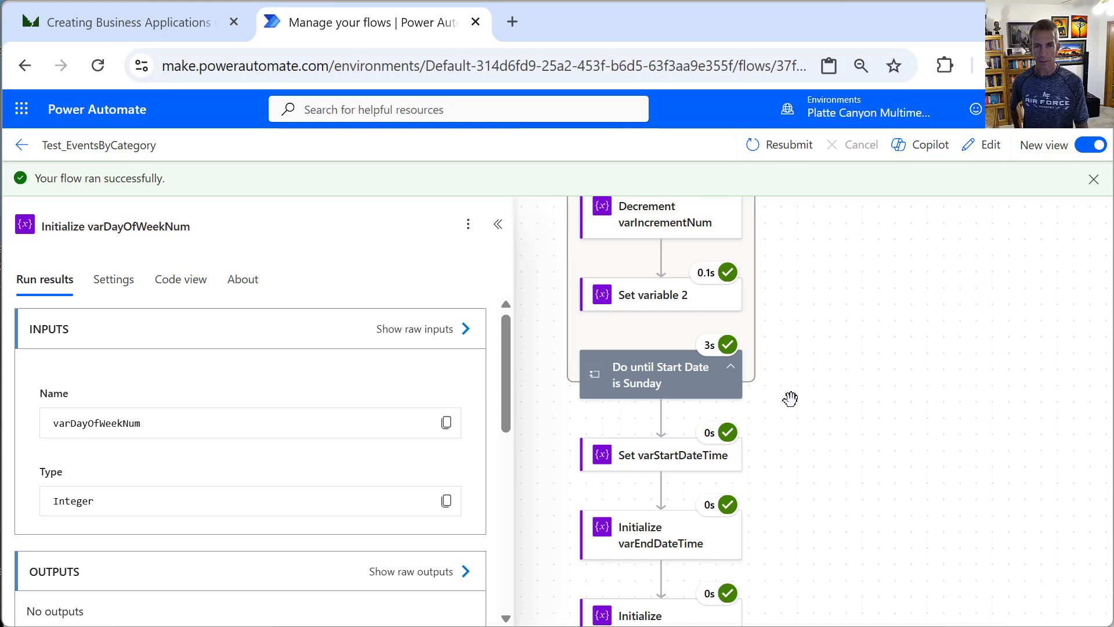
Examine the raw outputs of the Set varStartDateTime action that follows the loop
click(686, 459)
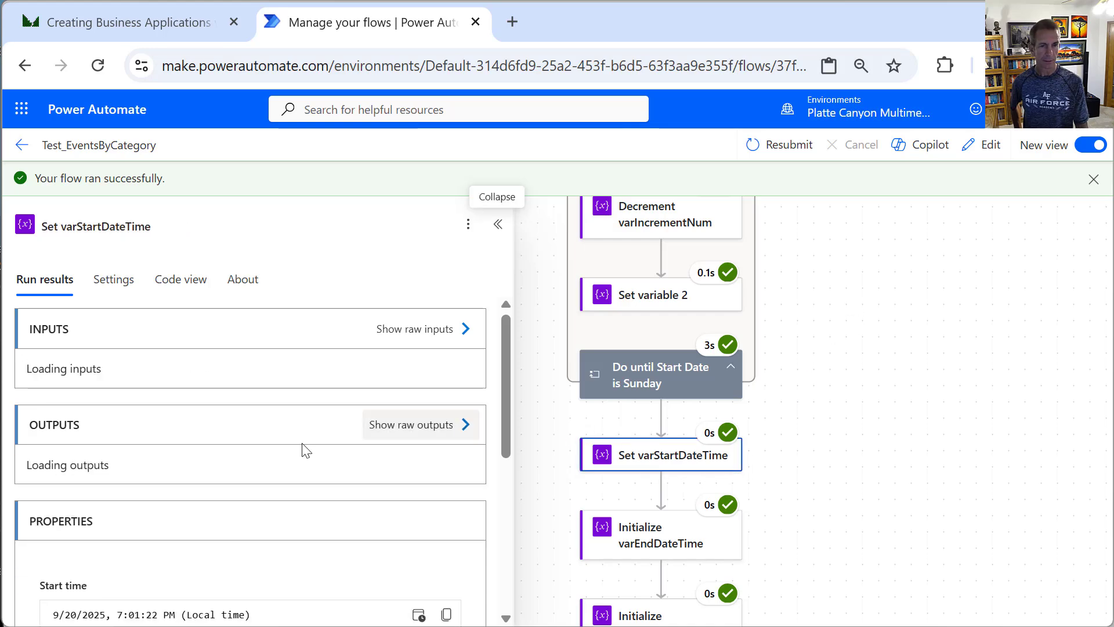
click(398, 424)
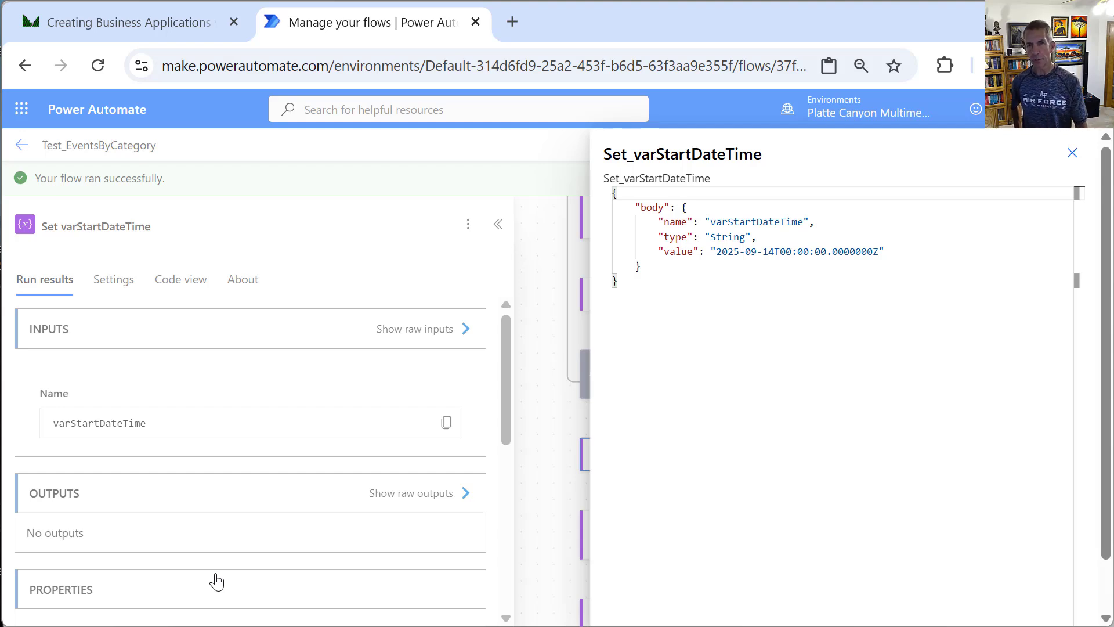
click(1072, 153)
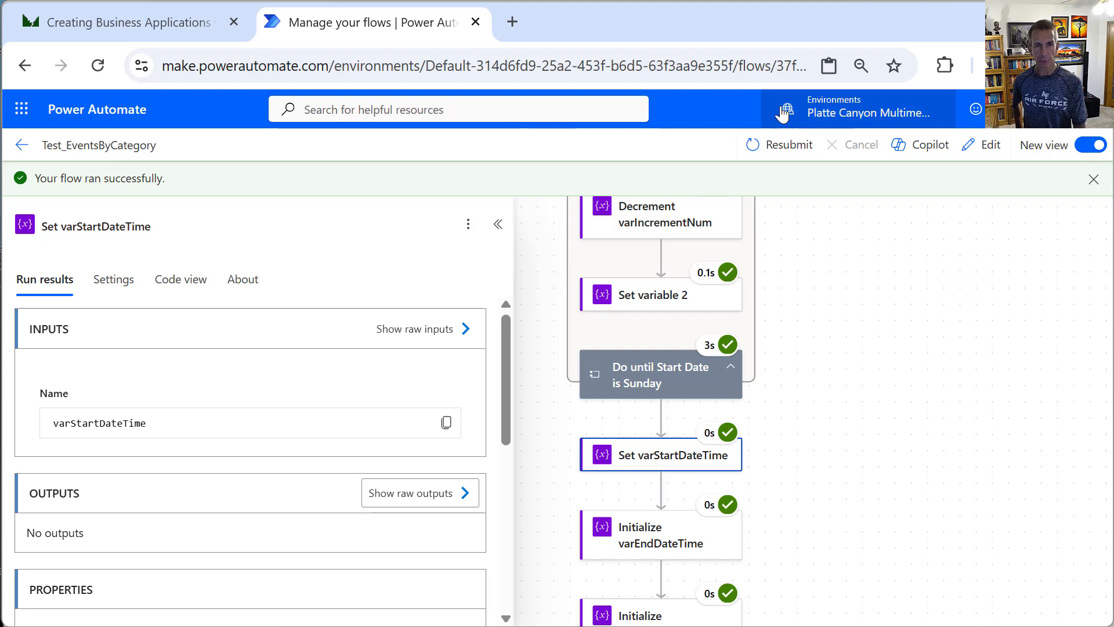
Collapse the action details and open the flow for editing from the run page
click(498, 225)
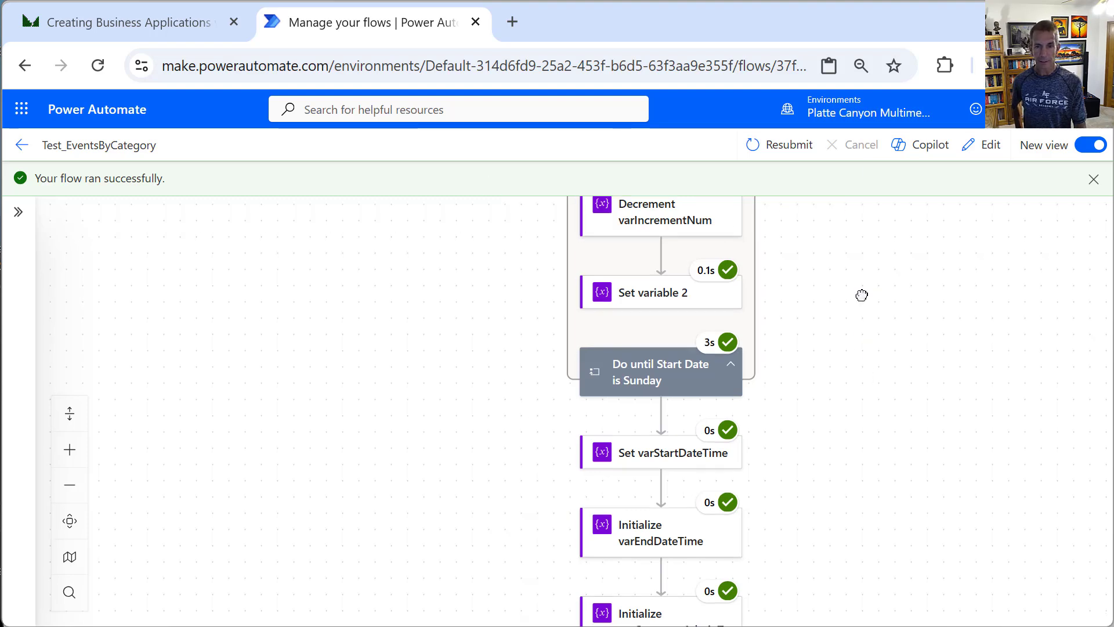
scroll(860, 295, down, 3)
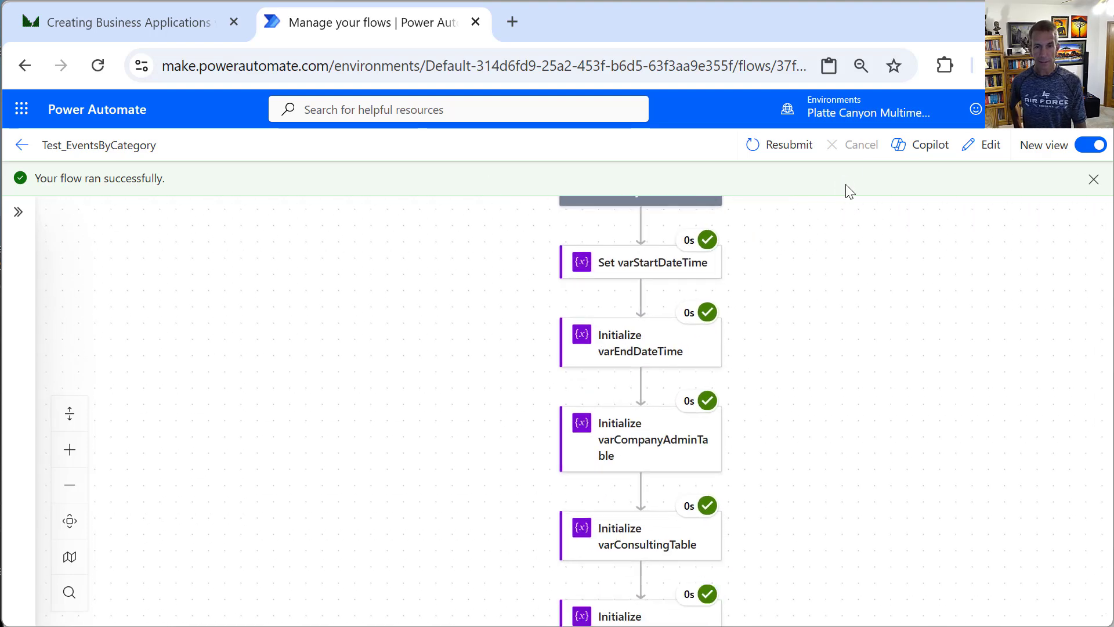
click(986, 148)
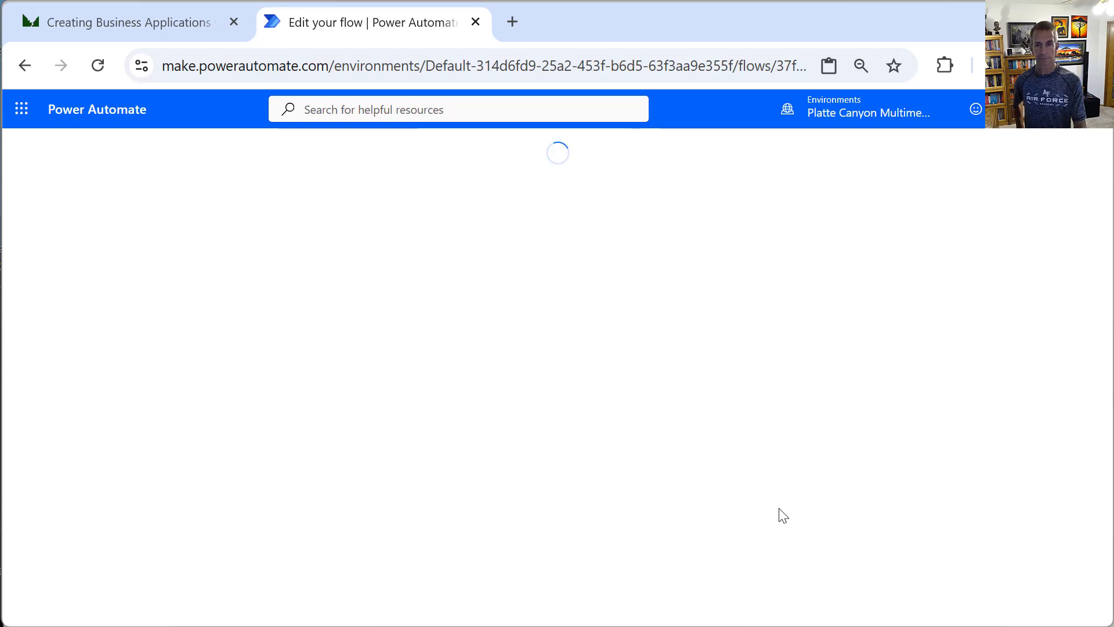
Inspect the addDays expression in the Initialize varEndDateTime action, leaving it unedited
drag(775, 502, 780, 314)
drag(852, 481, 859, 237)
drag(862, 357, 867, 267)
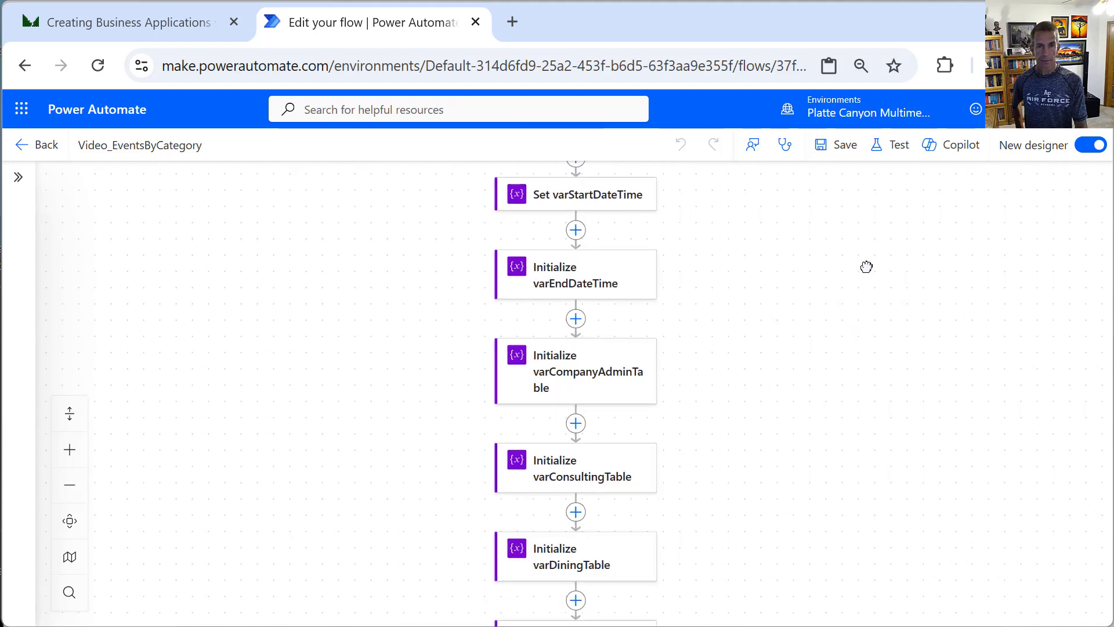
click(602, 280)
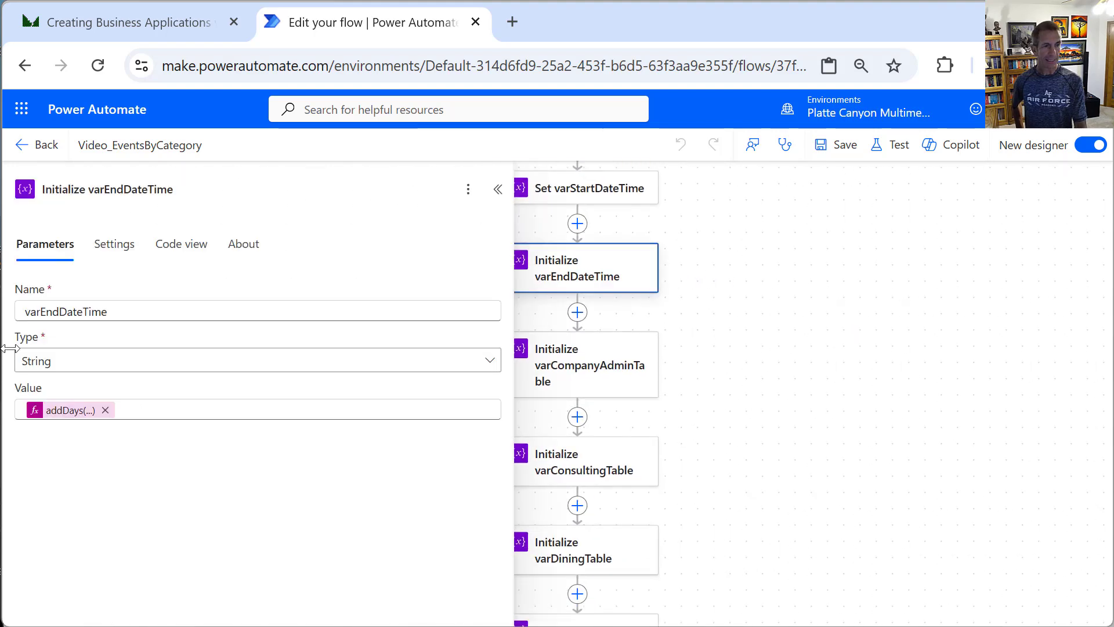
click(82, 412)
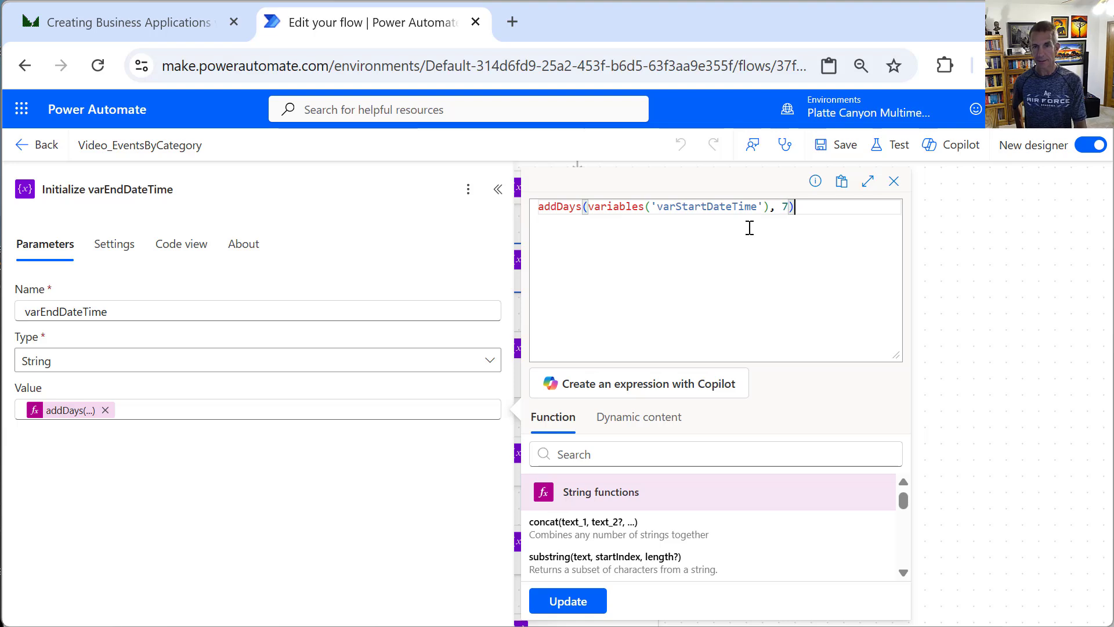
click(894, 182)
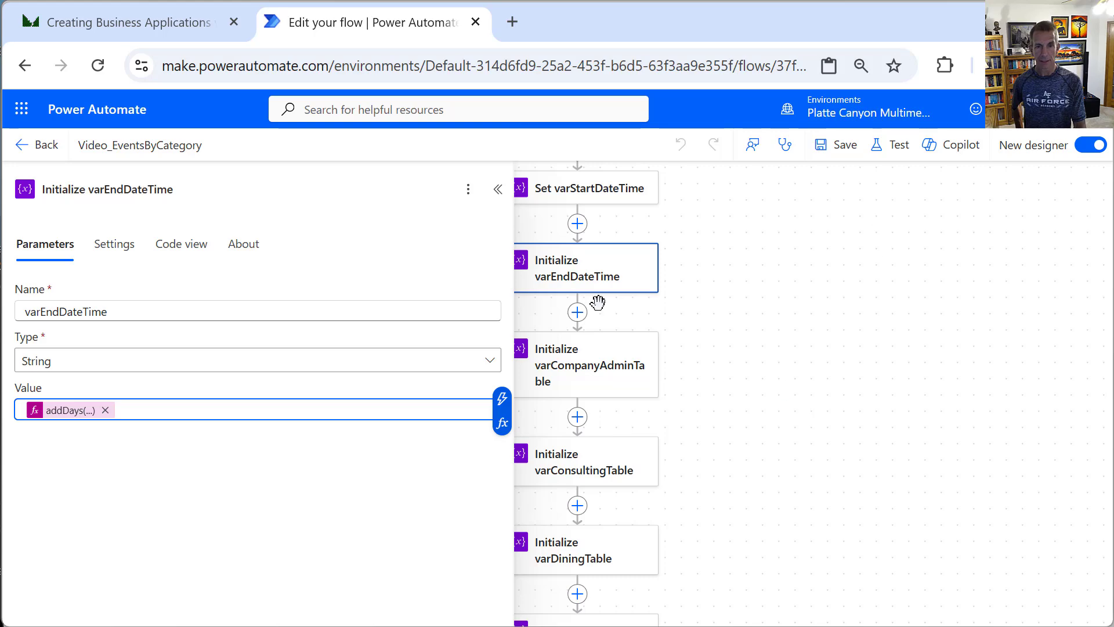
click(498, 190)
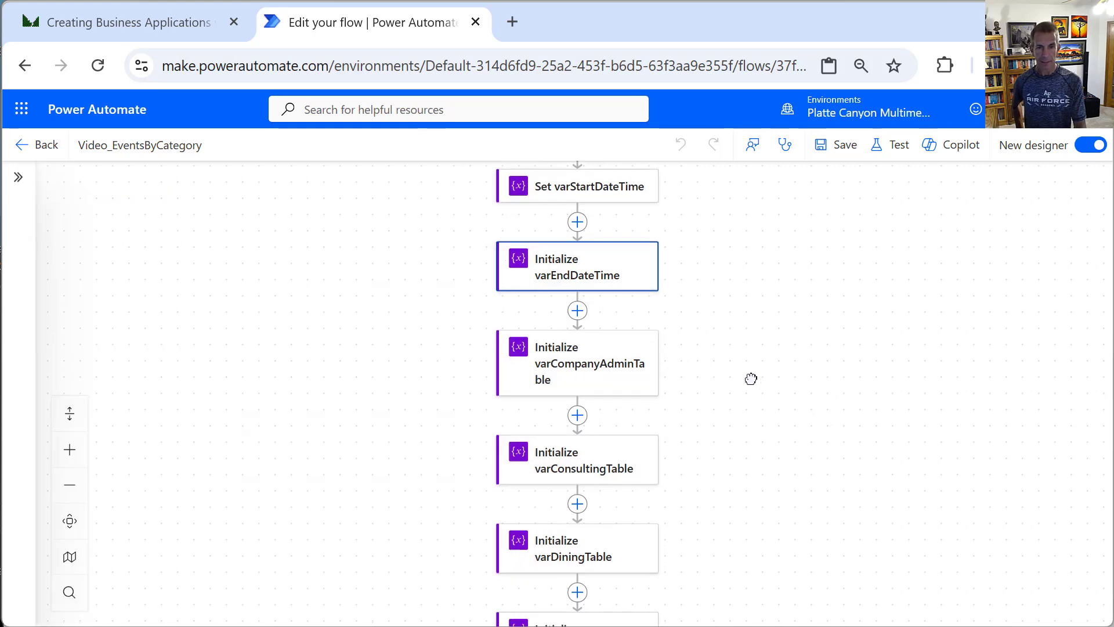
Examine the HTML value of Initialize varCompanyAdminTable, focusing on its category heading and table header row
drag(751, 377, 764, 265)
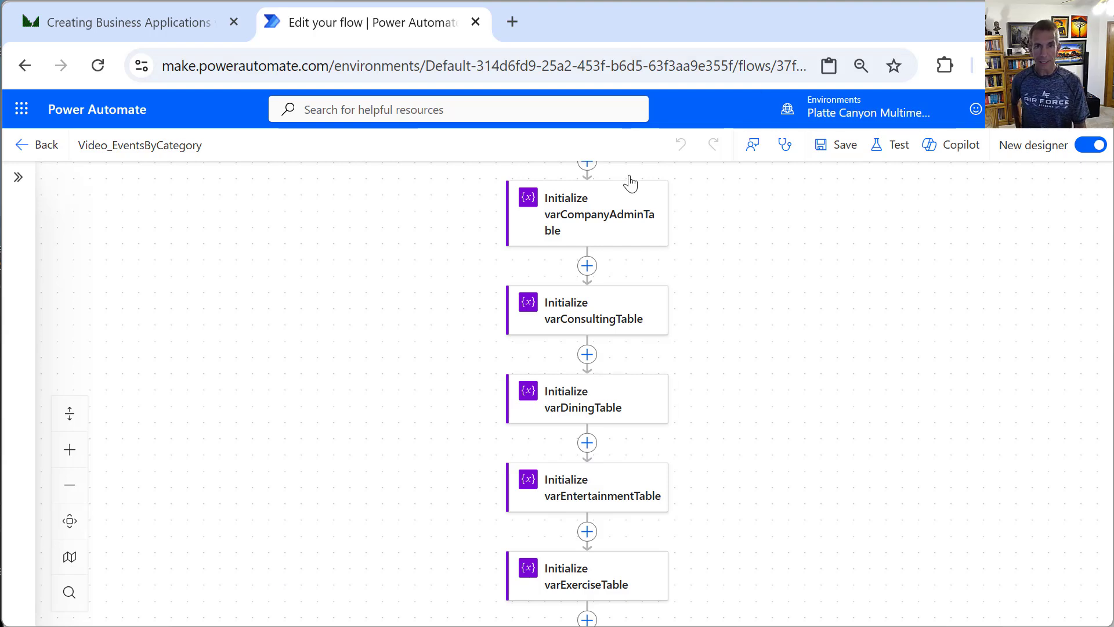
click(632, 218)
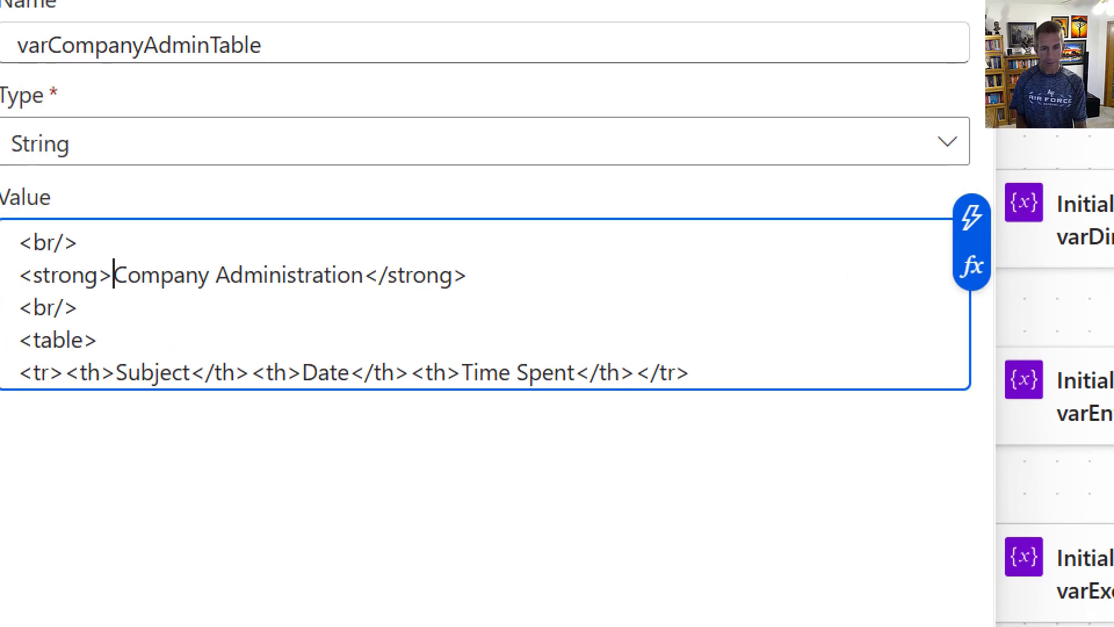
mouse_move(105, 258)
mouse_down()
mouse_move(144, 279)
mouse_move(381, 293)
mouse_up()
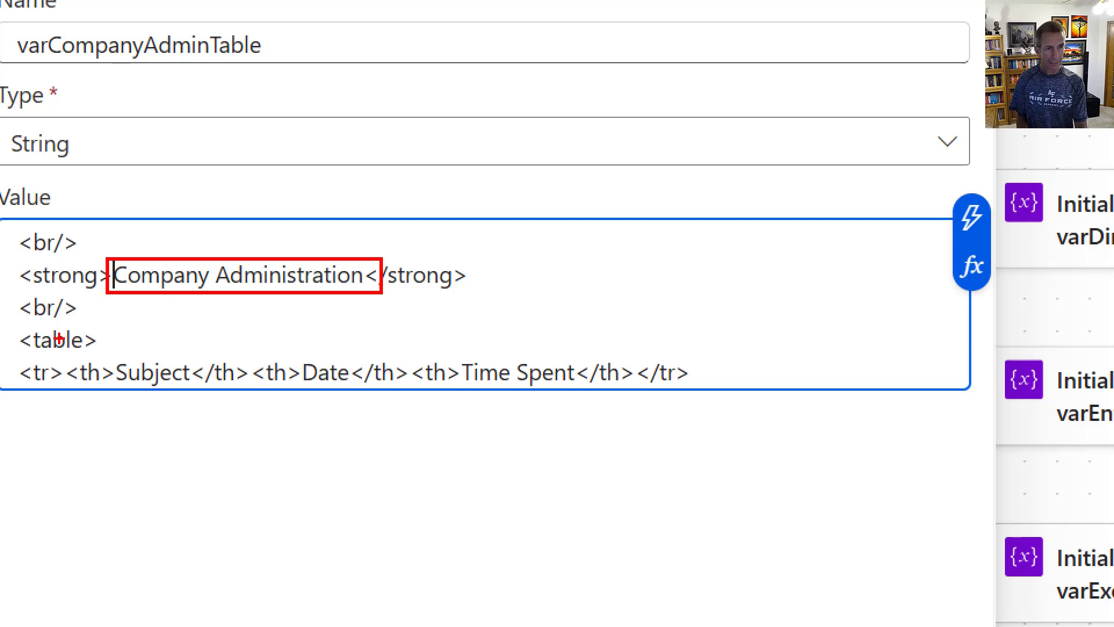
drag(18, 360, 720, 387)
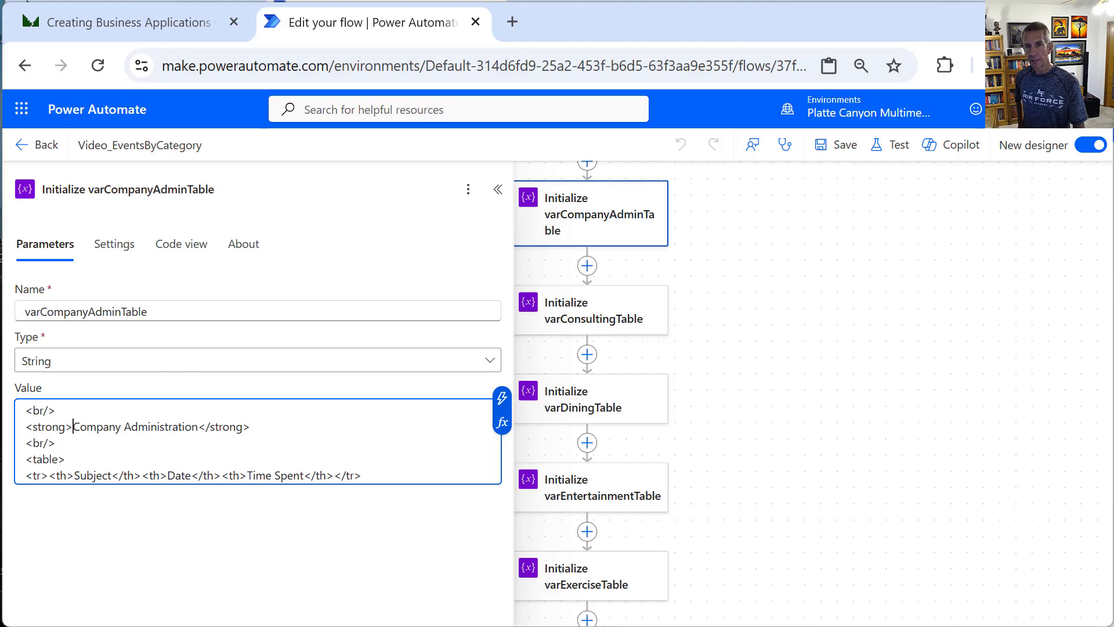
click(498, 189)
Review the remaining category table variables and inspect the HTML value of Initialize varNotCategorizedTable
drag(765, 361, 774, 308)
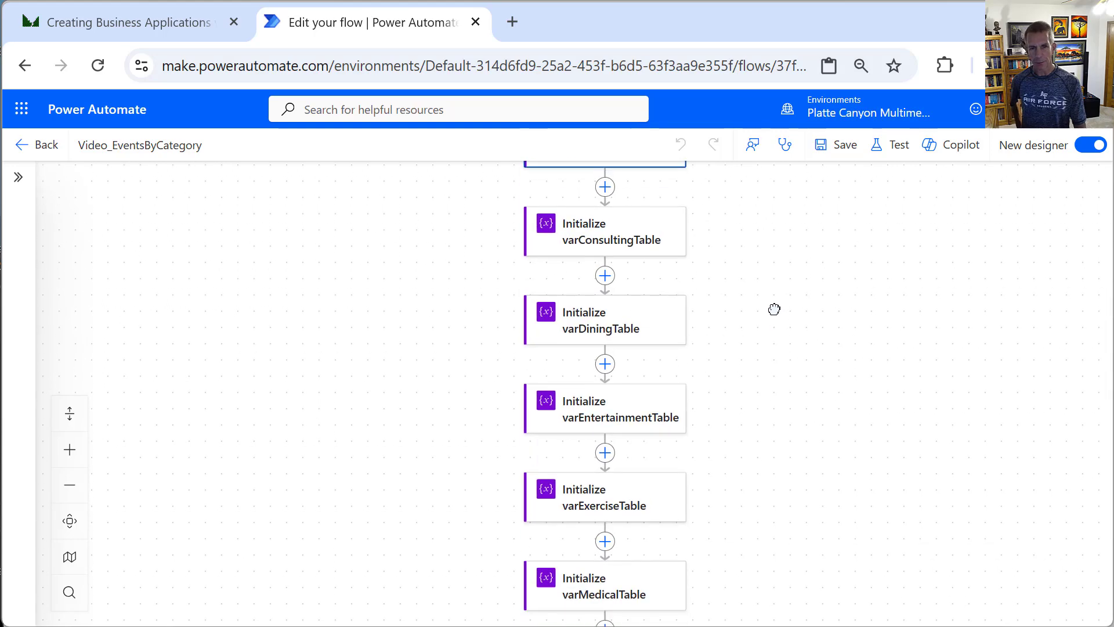
drag(785, 395, 773, 323)
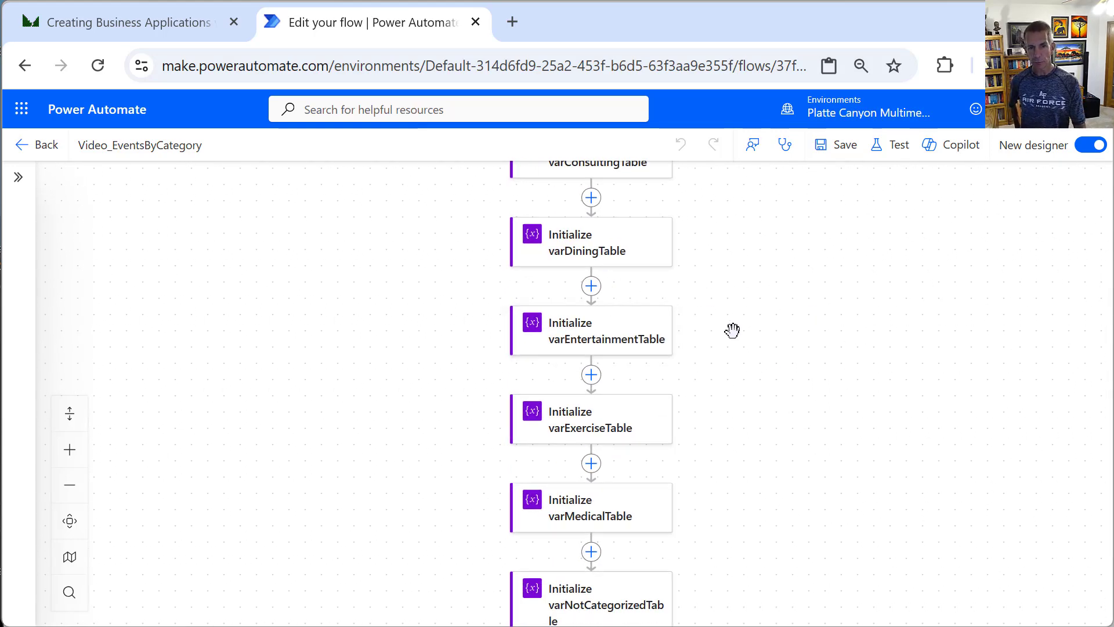
mouse_move(728, 344)
mouse_down()
mouse_move(723, 270)
mouse_move(744, 284)
mouse_move(744, 300)
mouse_move(745, 244)
mouse_up()
drag(760, 360, 763, 281)
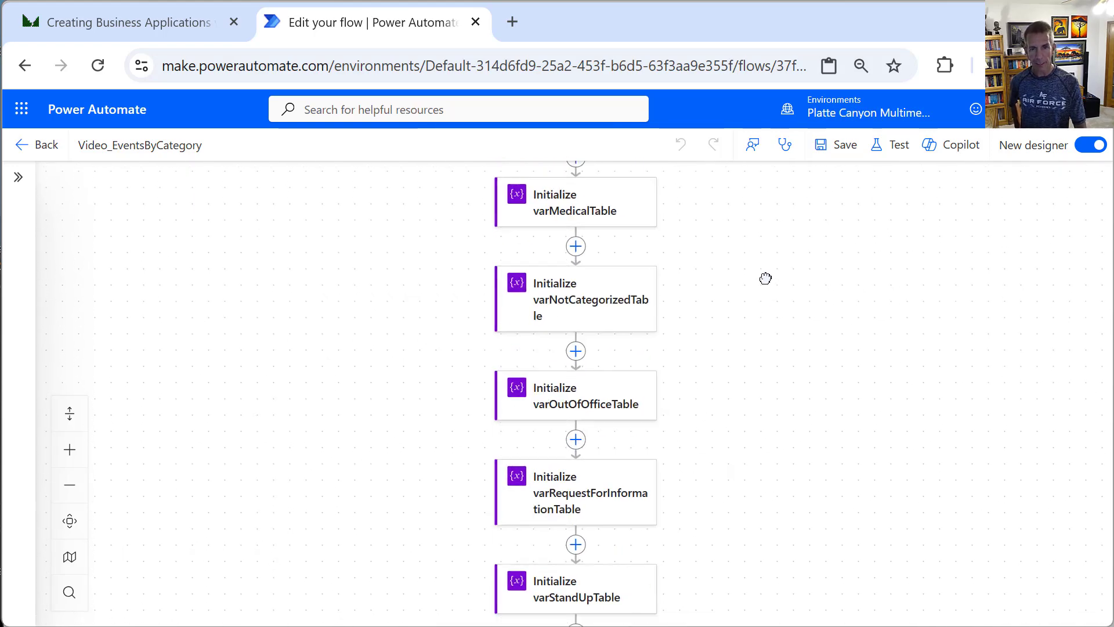
click(593, 313)
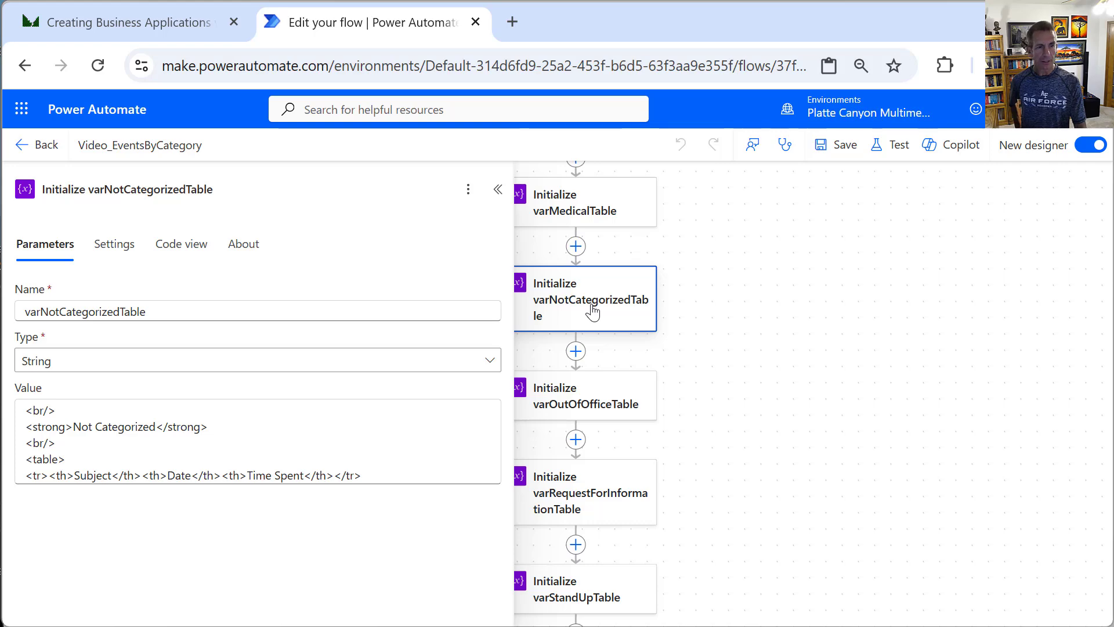
click(498, 189)
Inspect the parameters of the Initialize varSubjectAndFirstCategory action below the category table variables
drag(810, 397, 796, 340)
drag(811, 418, 816, 341)
drag(803, 390, 802, 325)
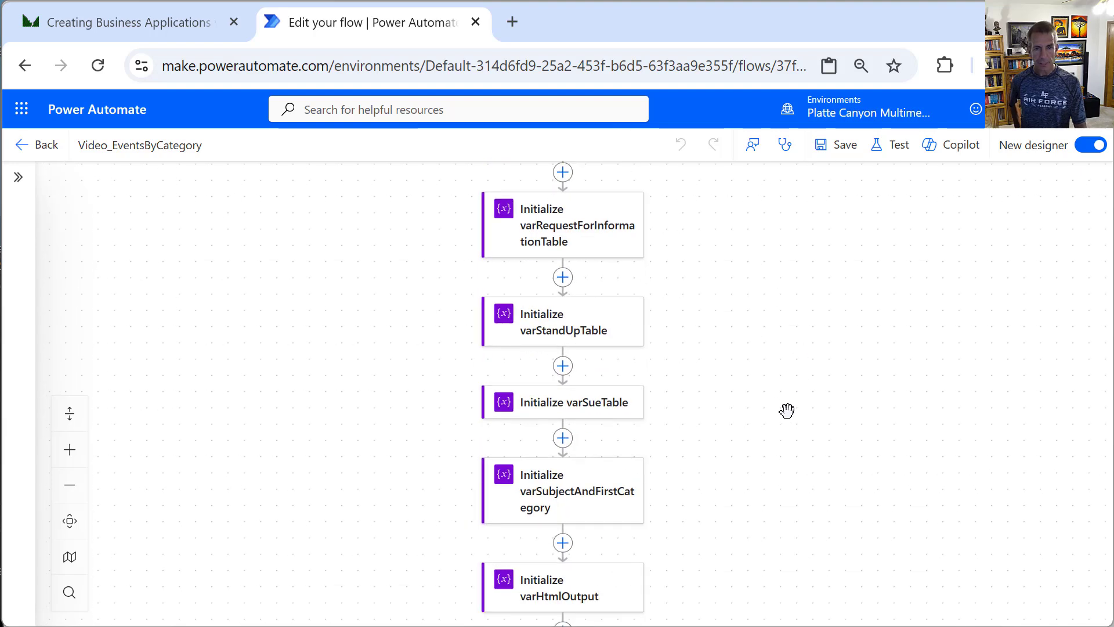
drag(786, 410, 796, 342)
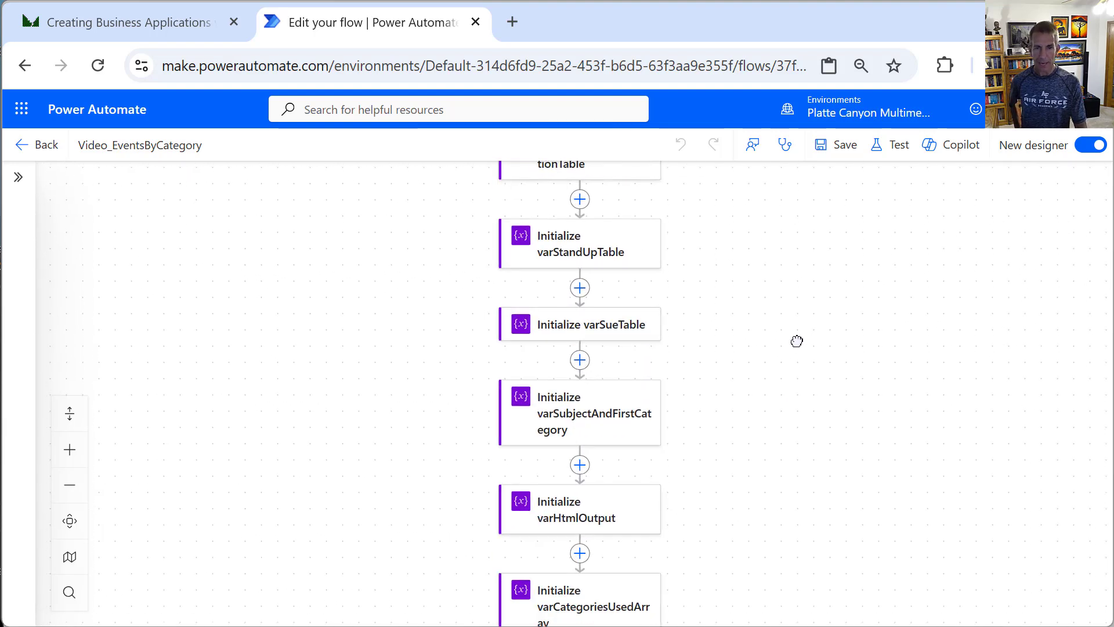
click(607, 428)
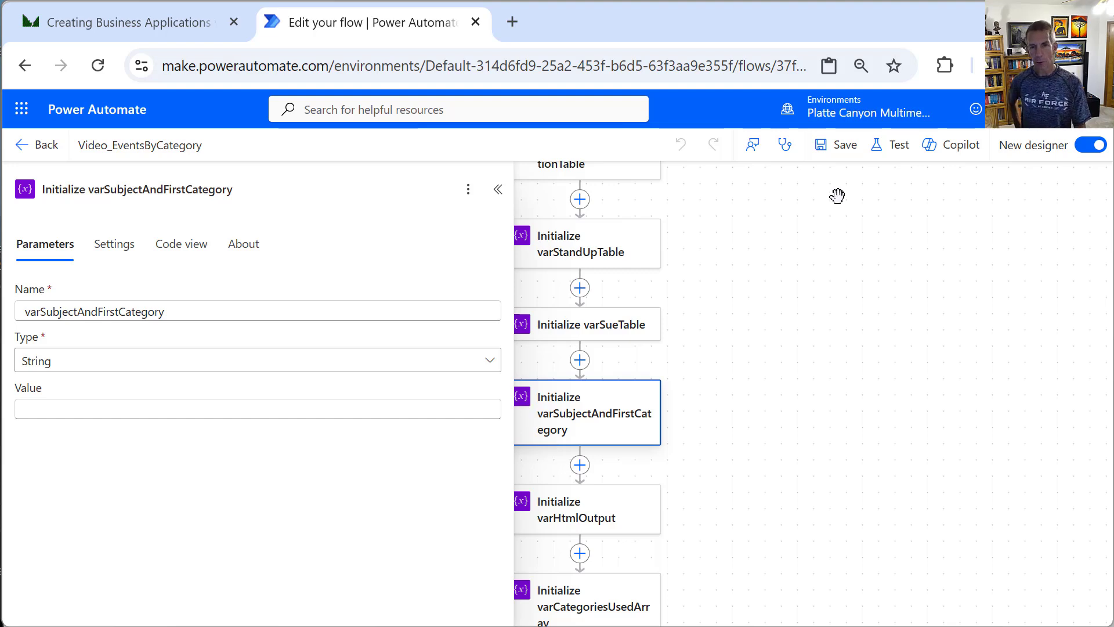
click(497, 196)
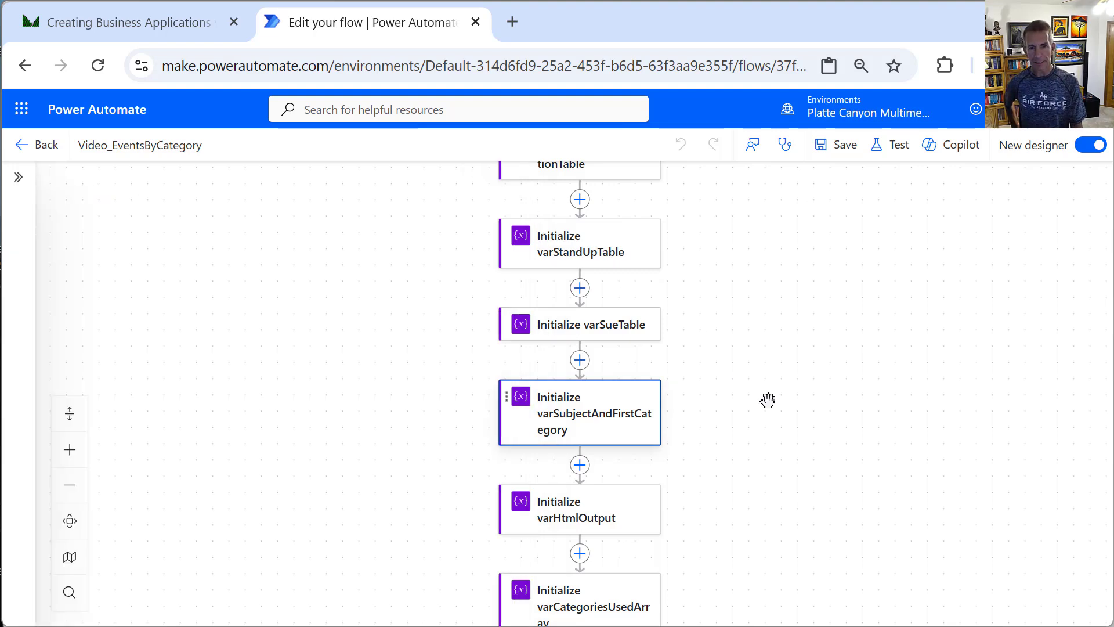
Highlight the table, th, td border rule in Initialize varHtmlOutput and switch to the Meetings by Category email in Outlook to compare
drag(770, 398, 776, 300)
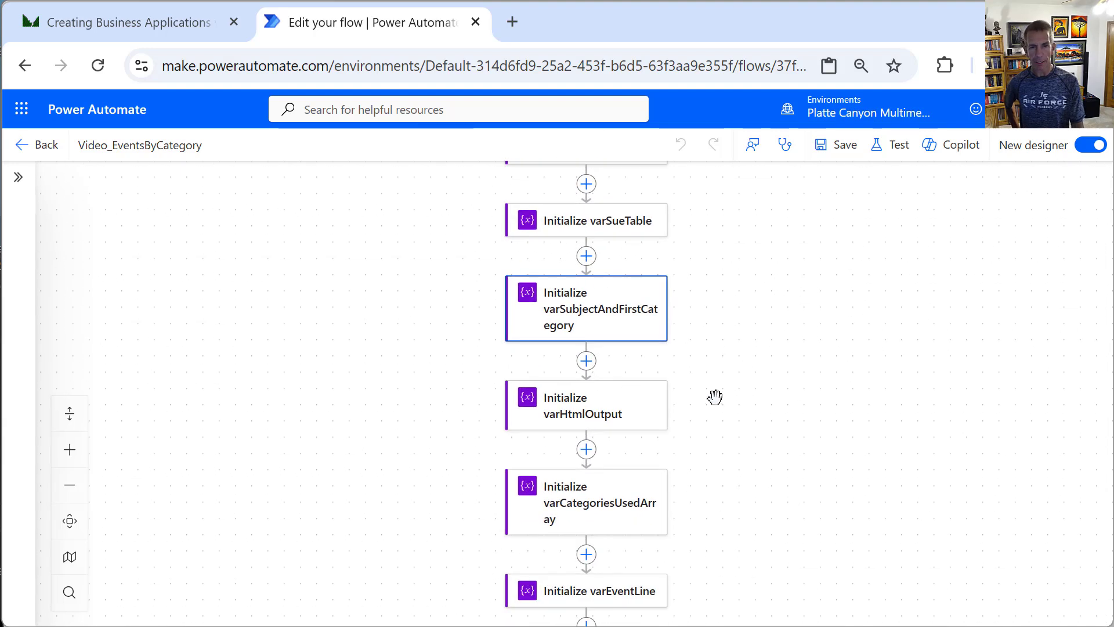
click(583, 406)
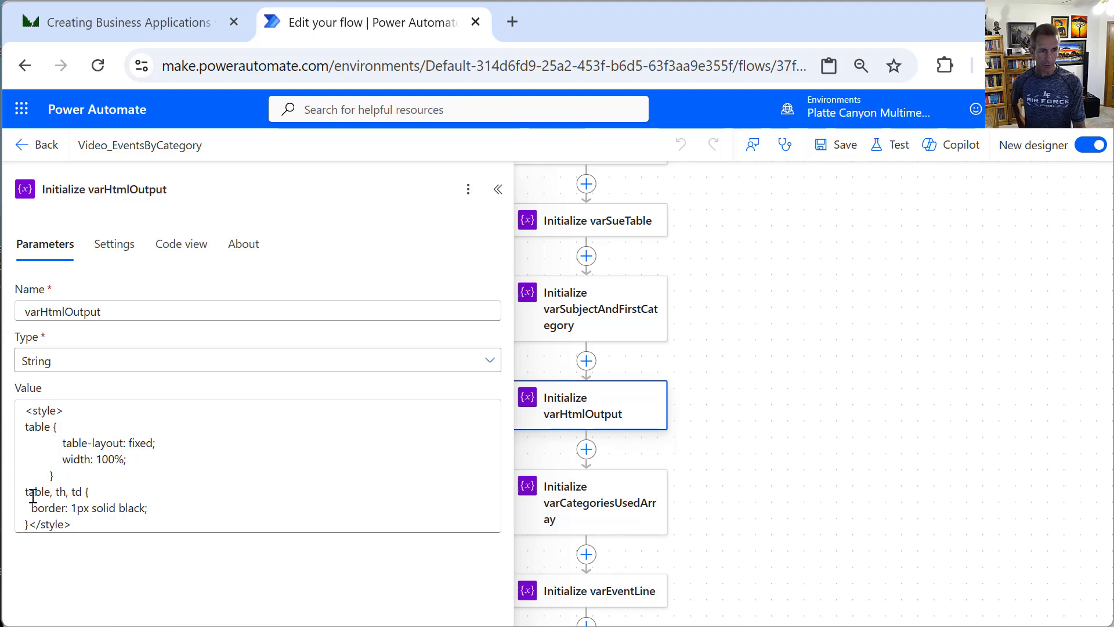
drag(23, 492, 33, 525)
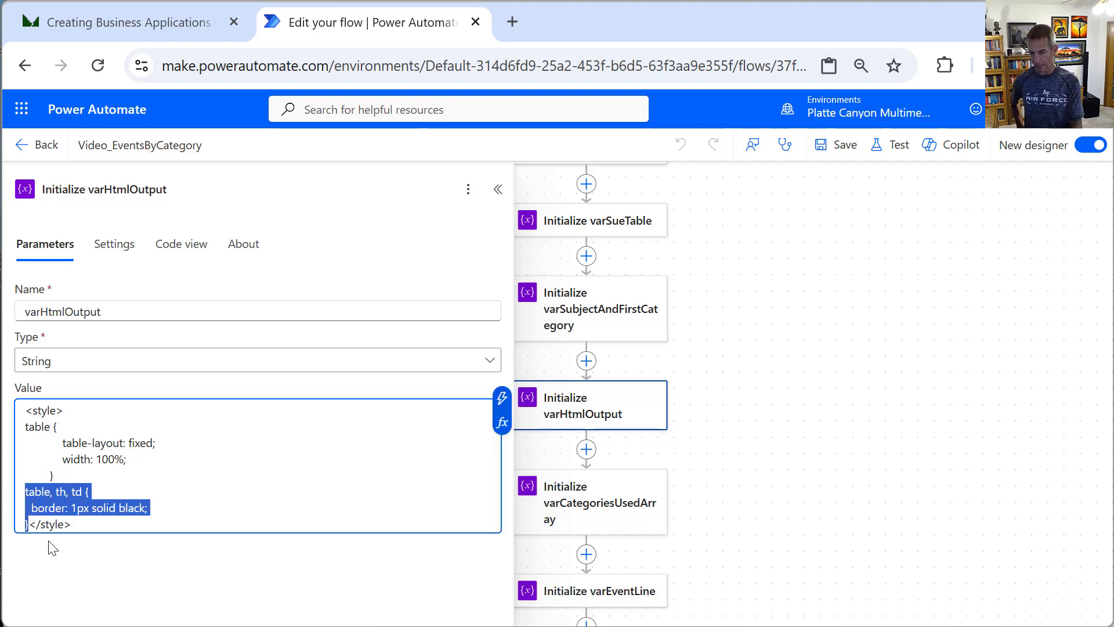
key(alt+Tab)
key(alt+Tab)
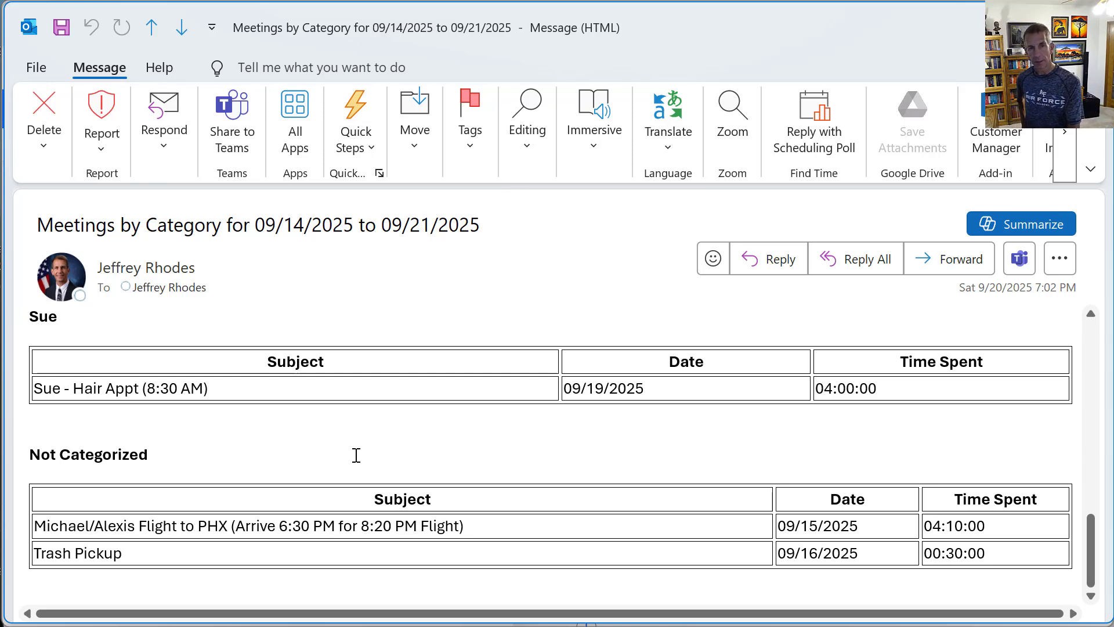
Switch back to the Power Automate flow and highlight the table rule with fixed layout and 100% width in Initialize varHtmlOutput
key(alt+Tab)
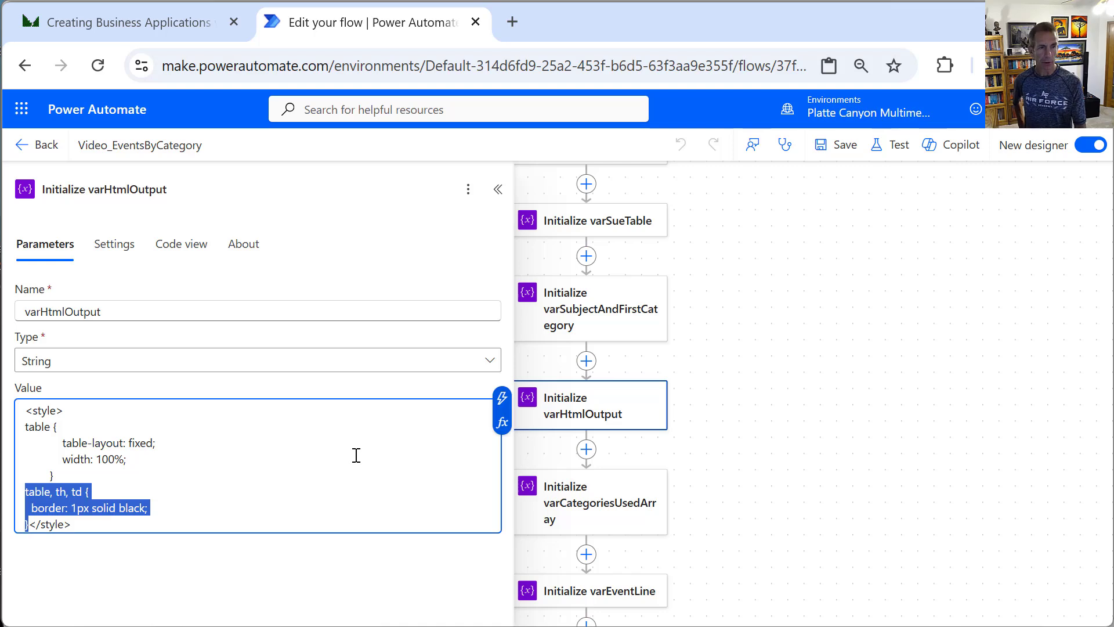
drag(25, 428, 79, 474)
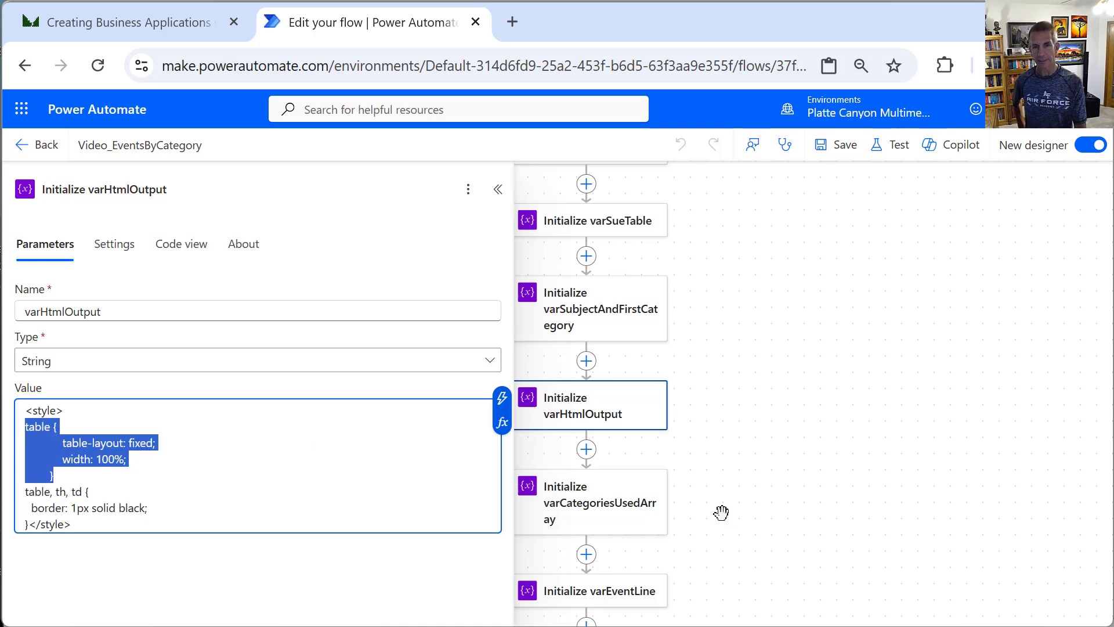
click(851, 381)
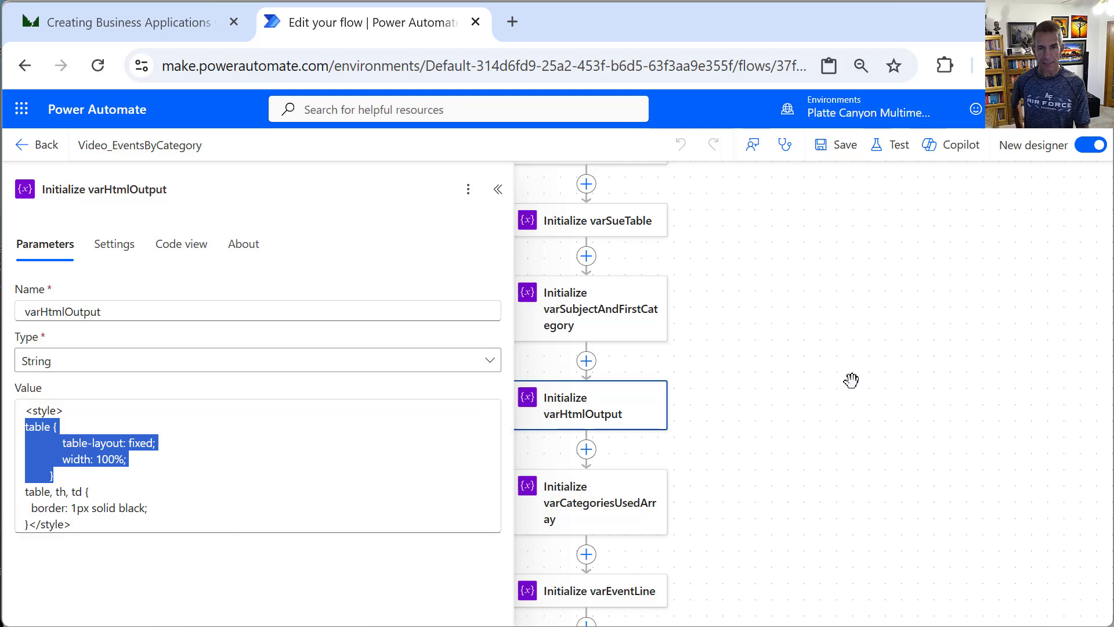
Inspect the parameters of the Initialize varCategoriesUsedArray and Initialize varEventLine actions
click(581, 511)
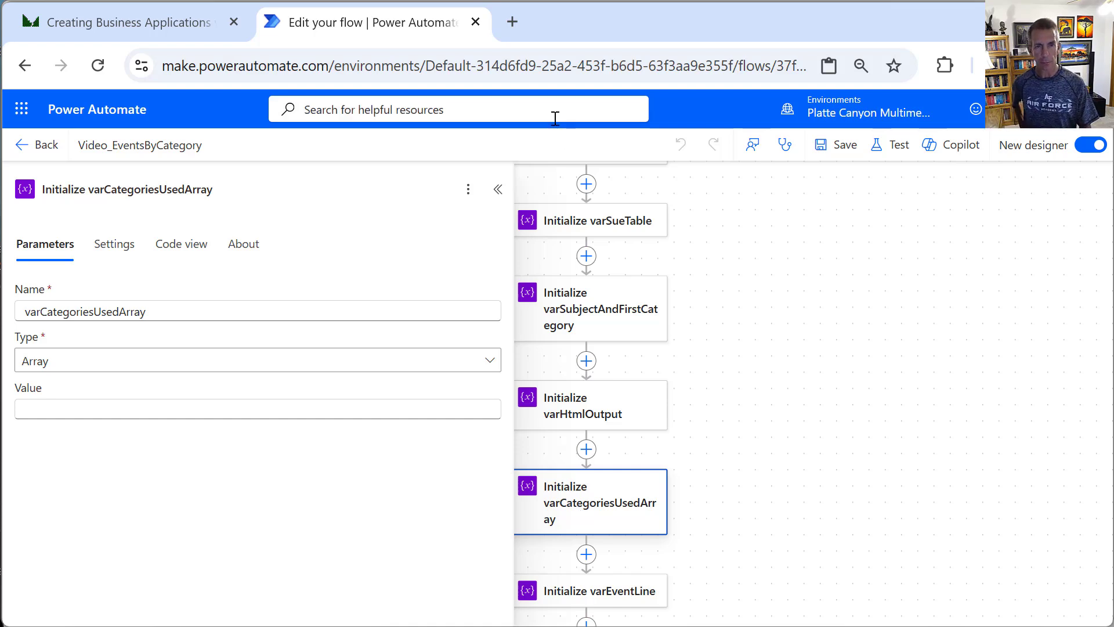
click(498, 192)
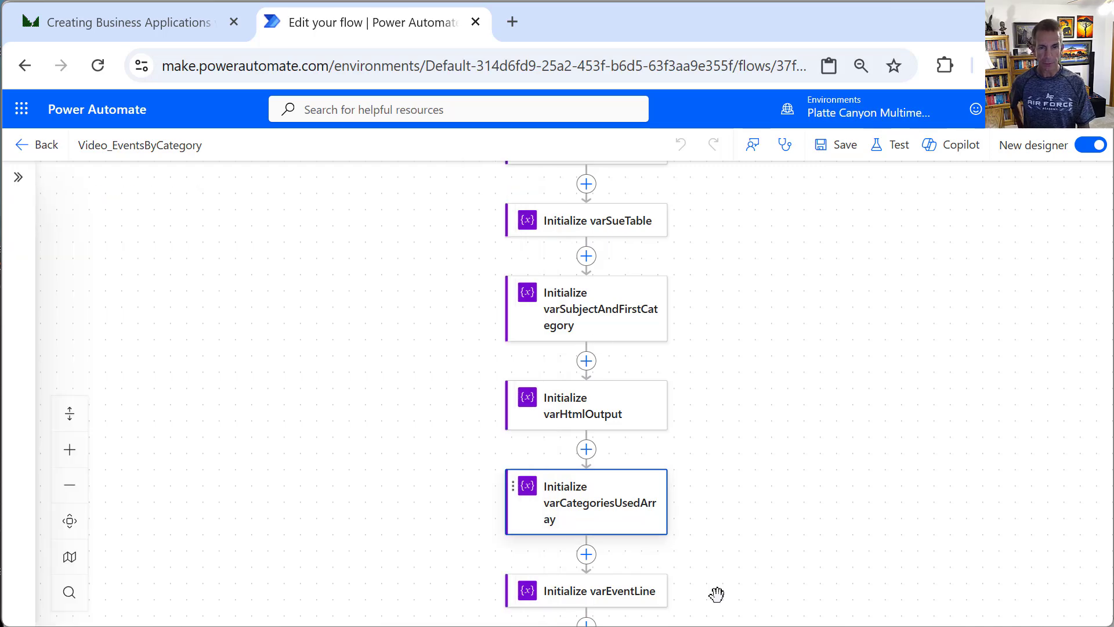
drag(724, 540, 744, 377)
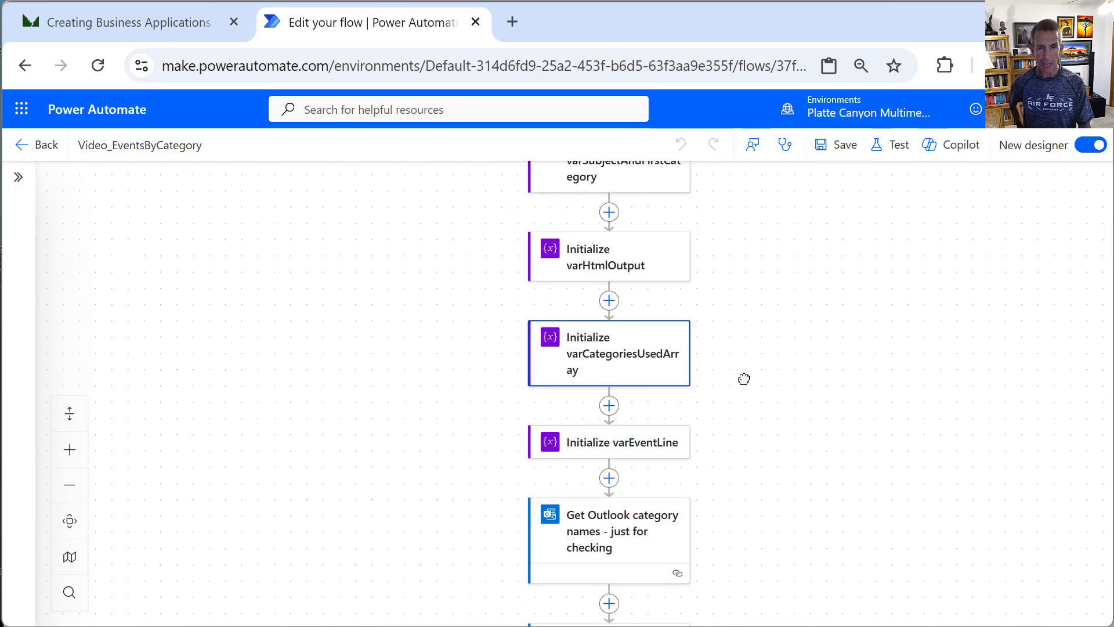
click(642, 452)
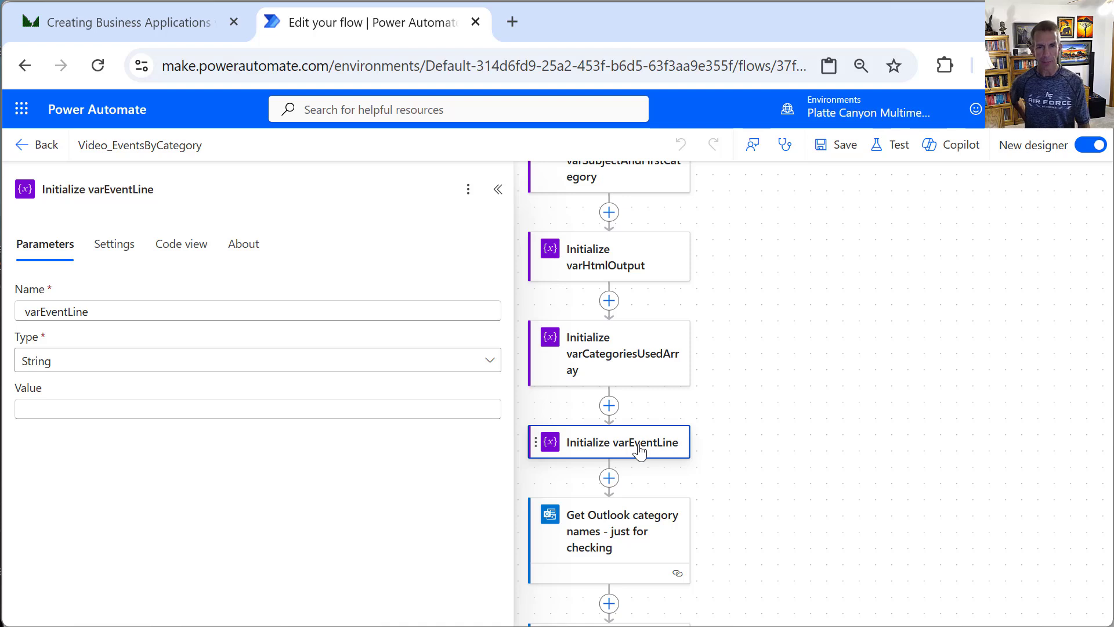
click(497, 191)
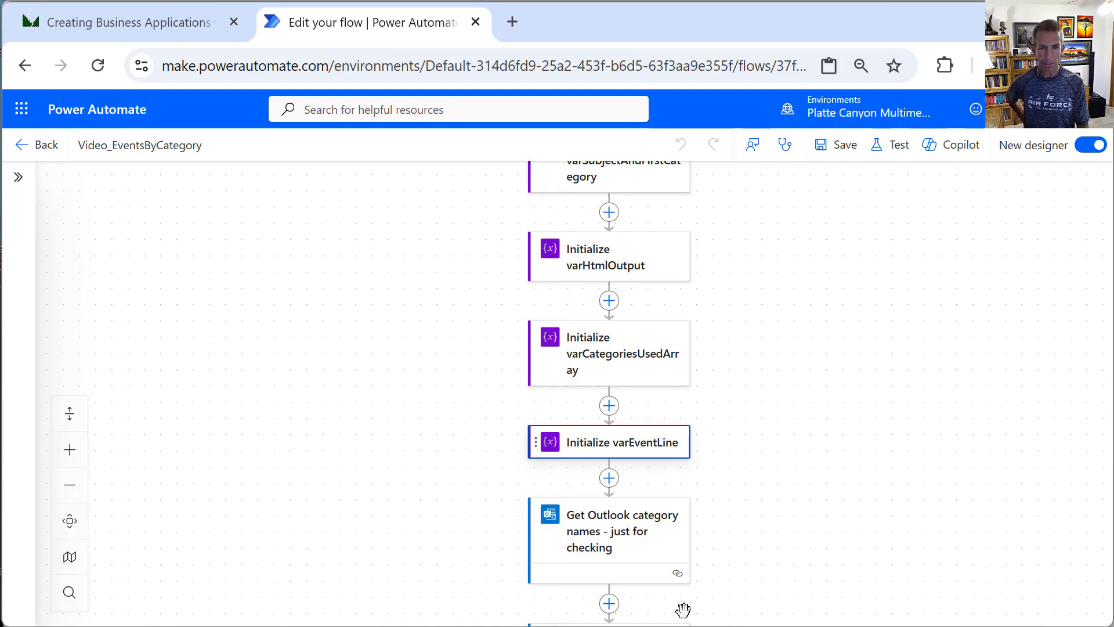
Inspect the Get Outlook category names action, and review the calendar choices and Order By value of Get calendar view of events (V3)
click(629, 535)
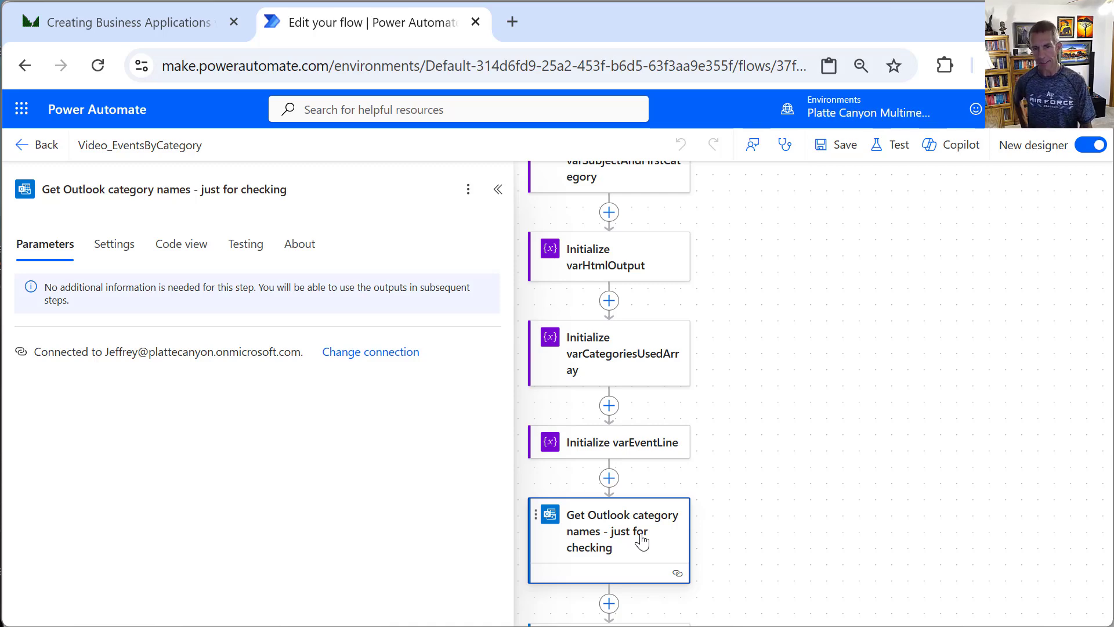
drag(756, 522, 795, 269)
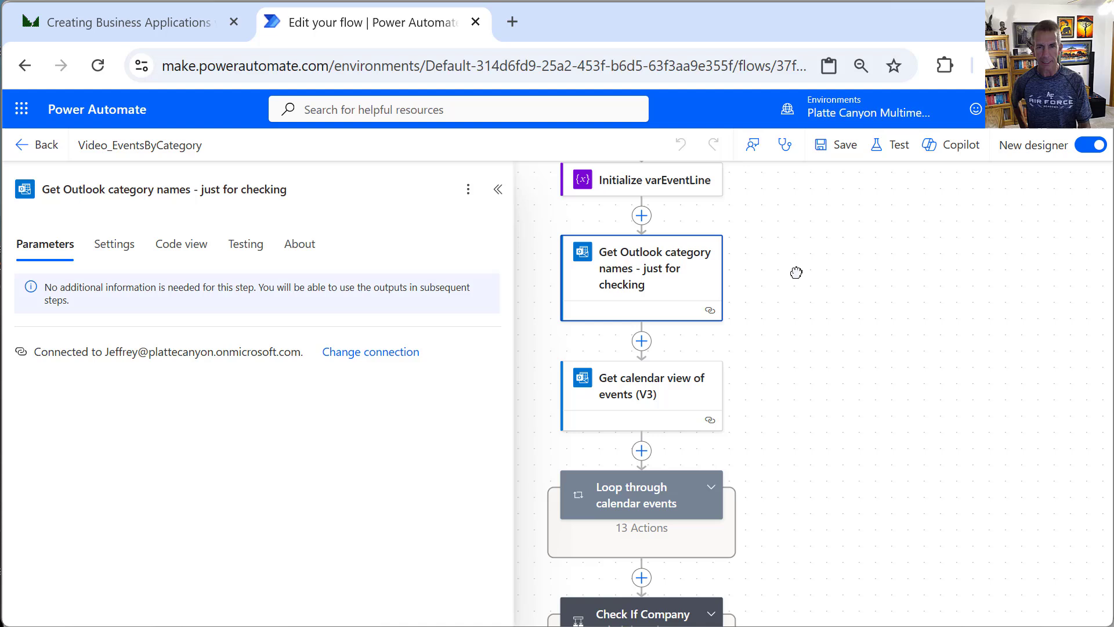
click(688, 390)
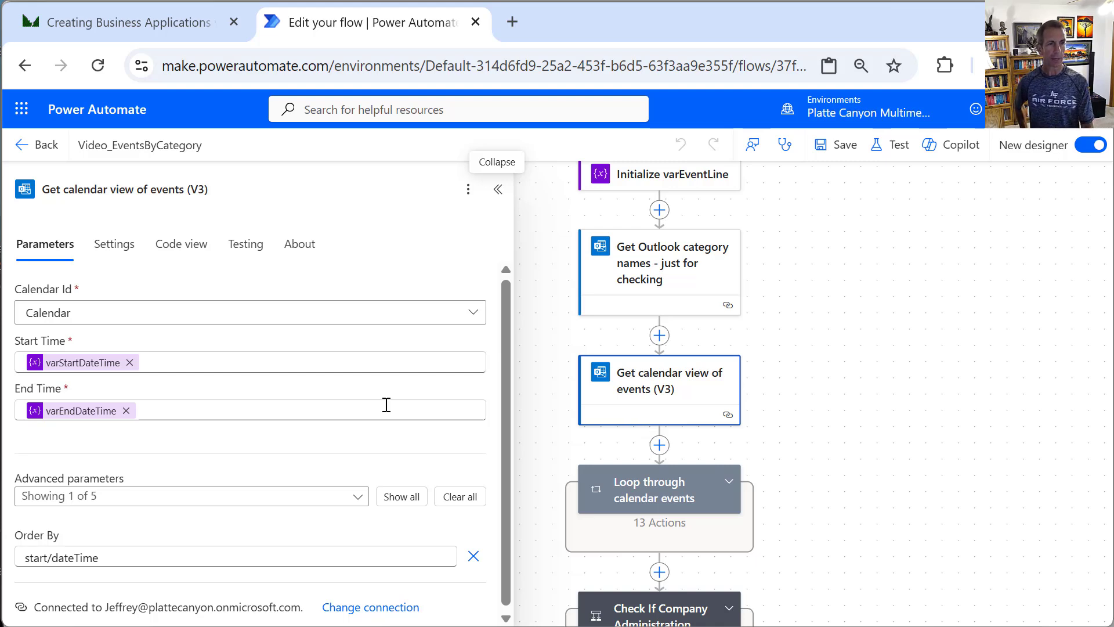
click(473, 317)
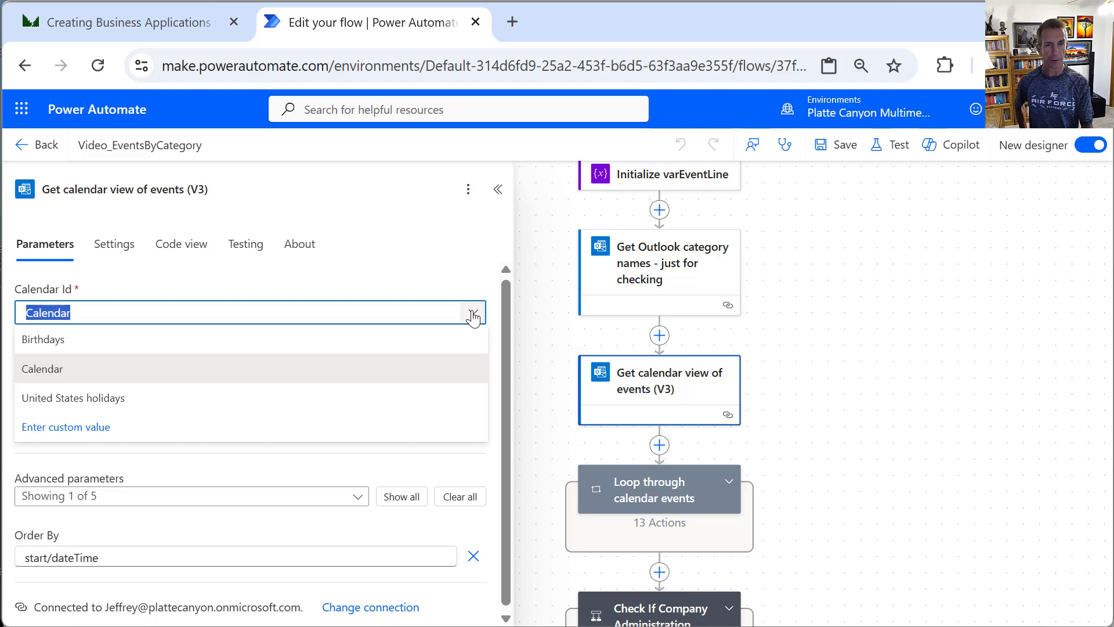
click(474, 316)
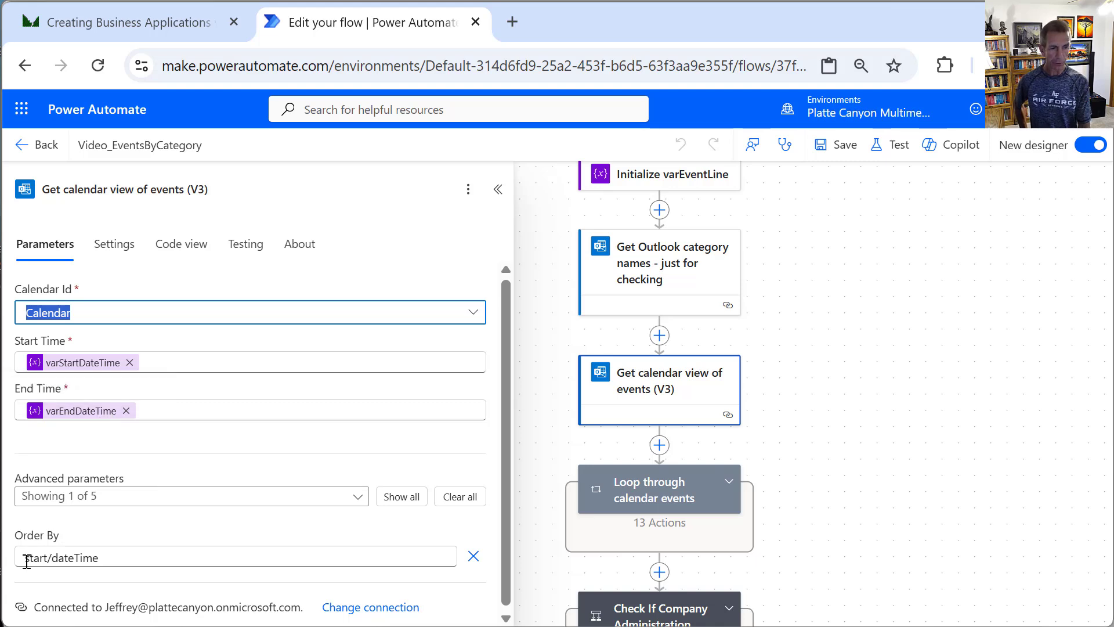
drag(25, 558, 116, 548)
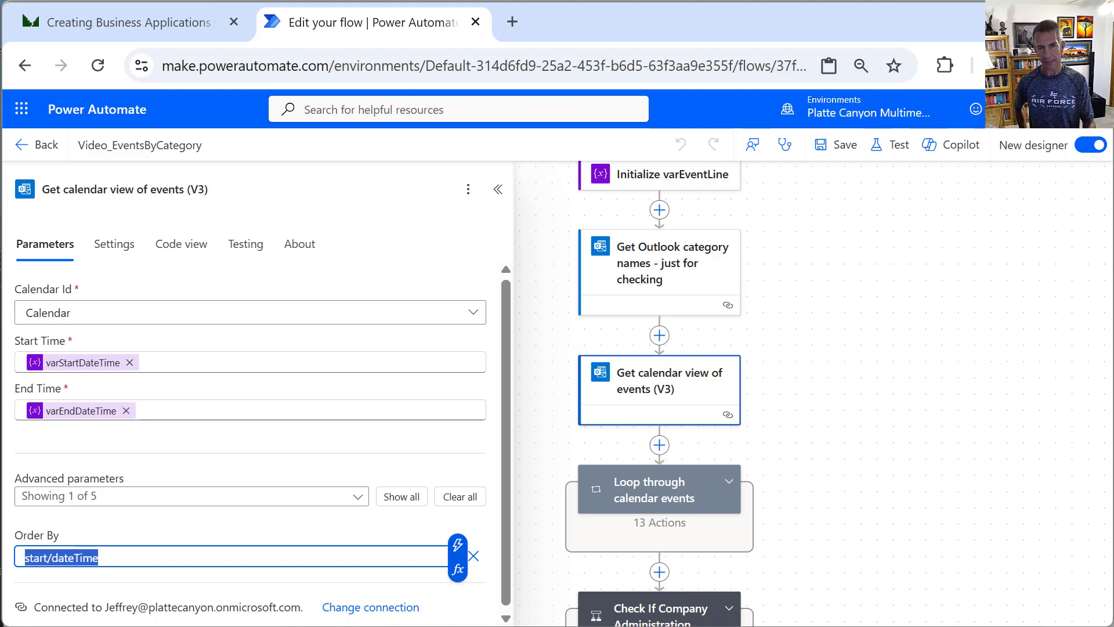
Check the input of Loop through calendar events and expand the loop to show its actions
click(720, 488)
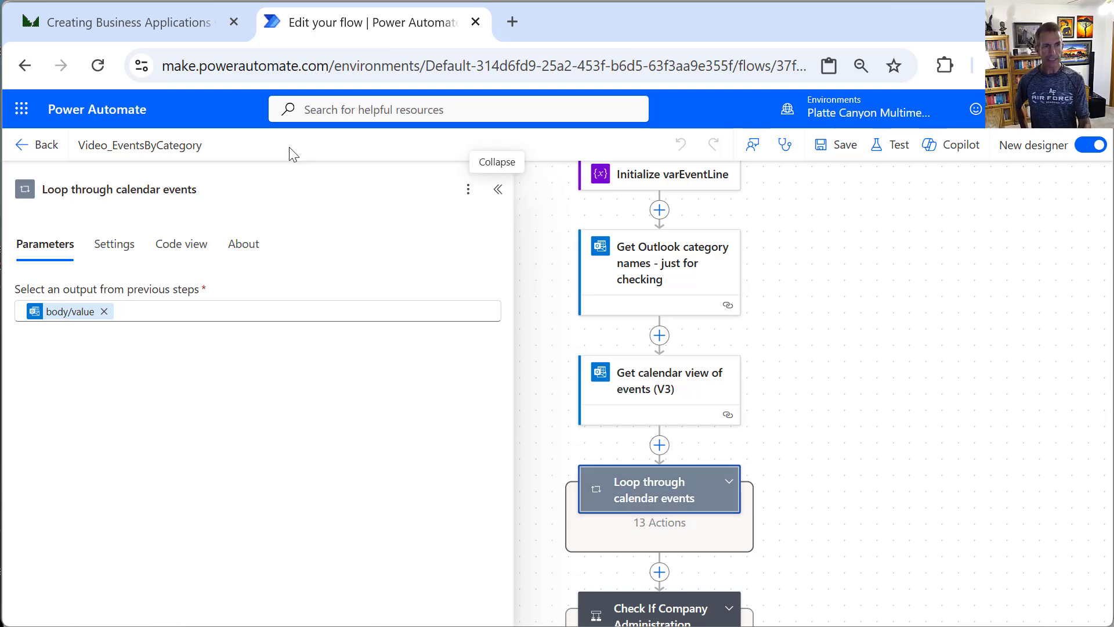
click(736, 486)
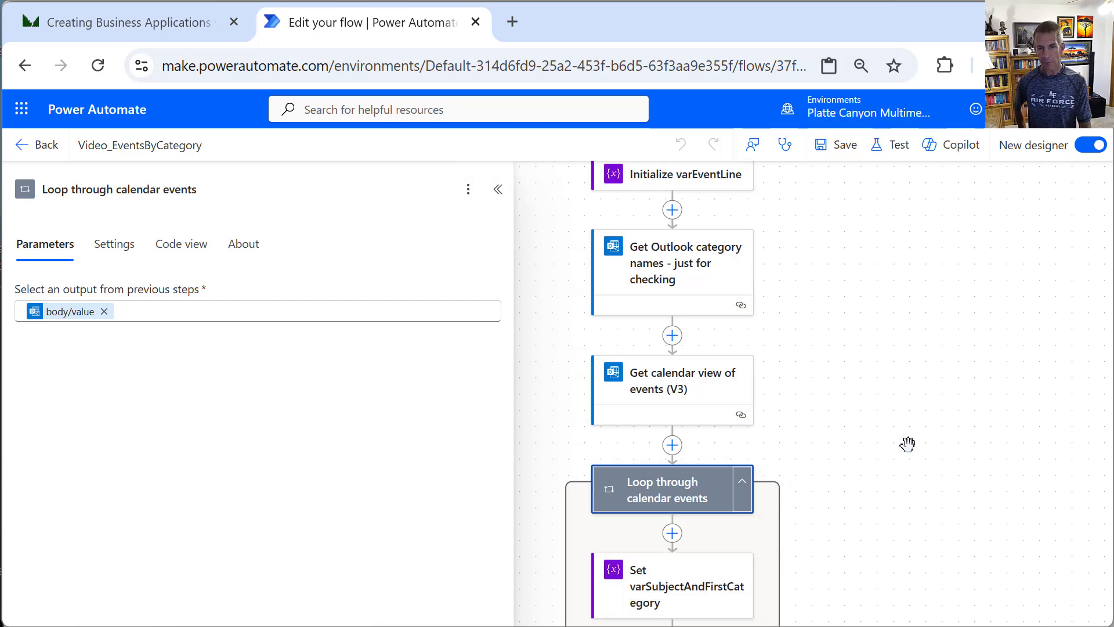
drag(907, 443, 946, 211)
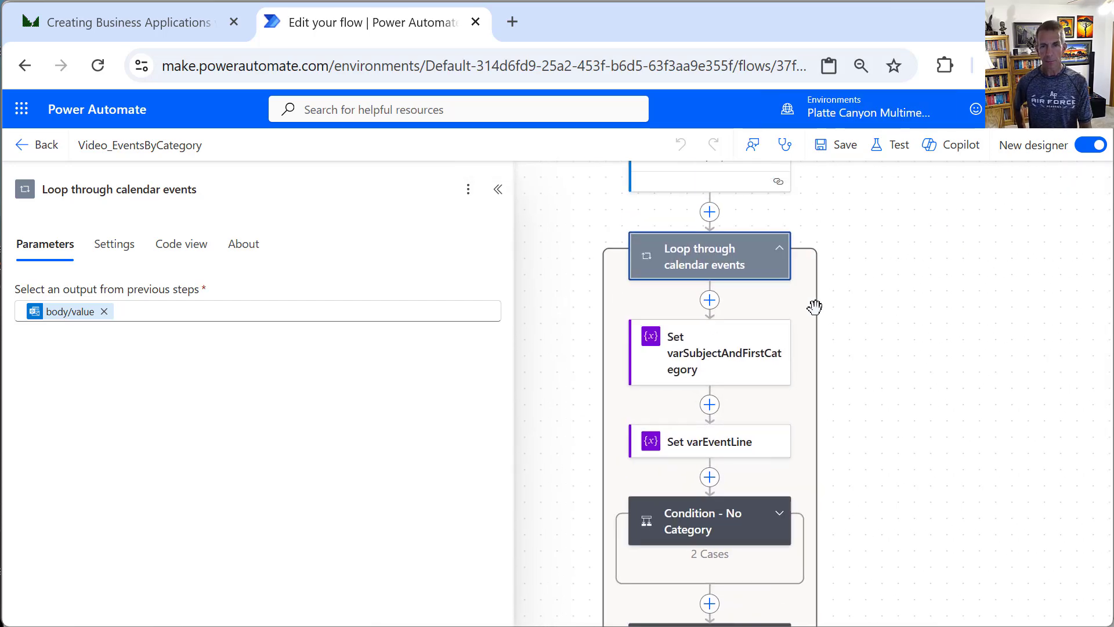
Open the First Category expression in Set varSubjectAndFirstCategory and highlight the categories reference inside the first() function
click(714, 369)
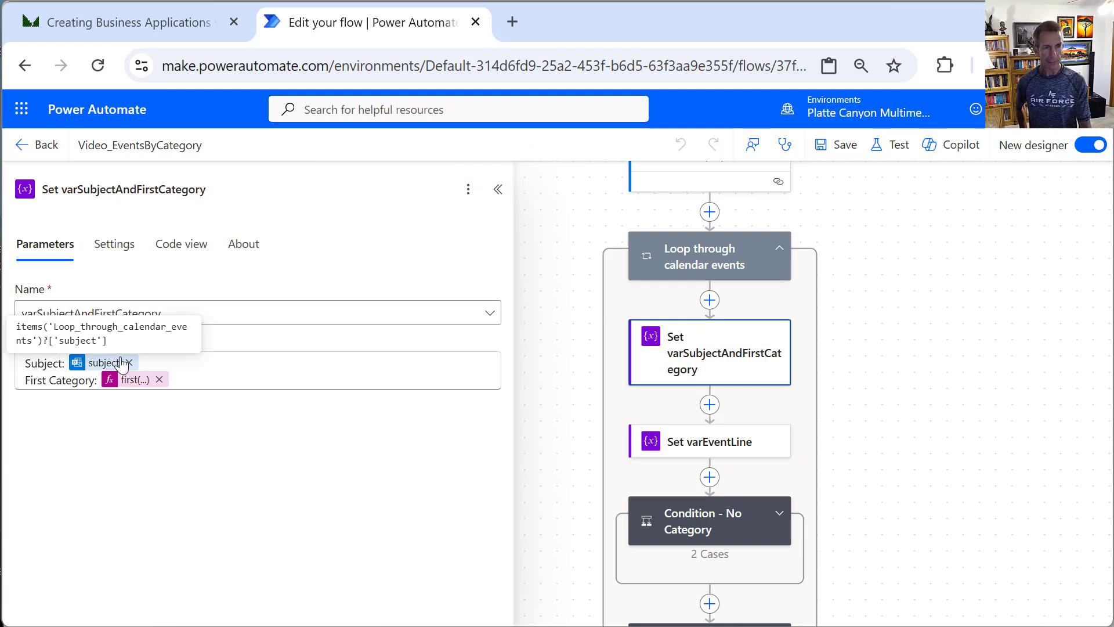
click(146, 384)
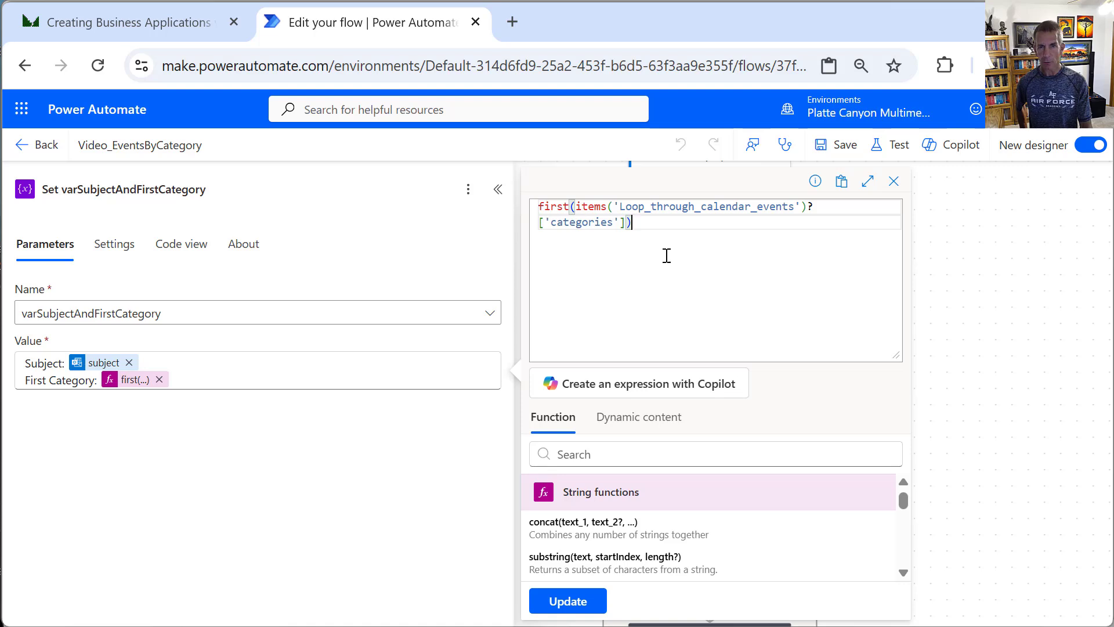
drag(576, 206, 627, 222)
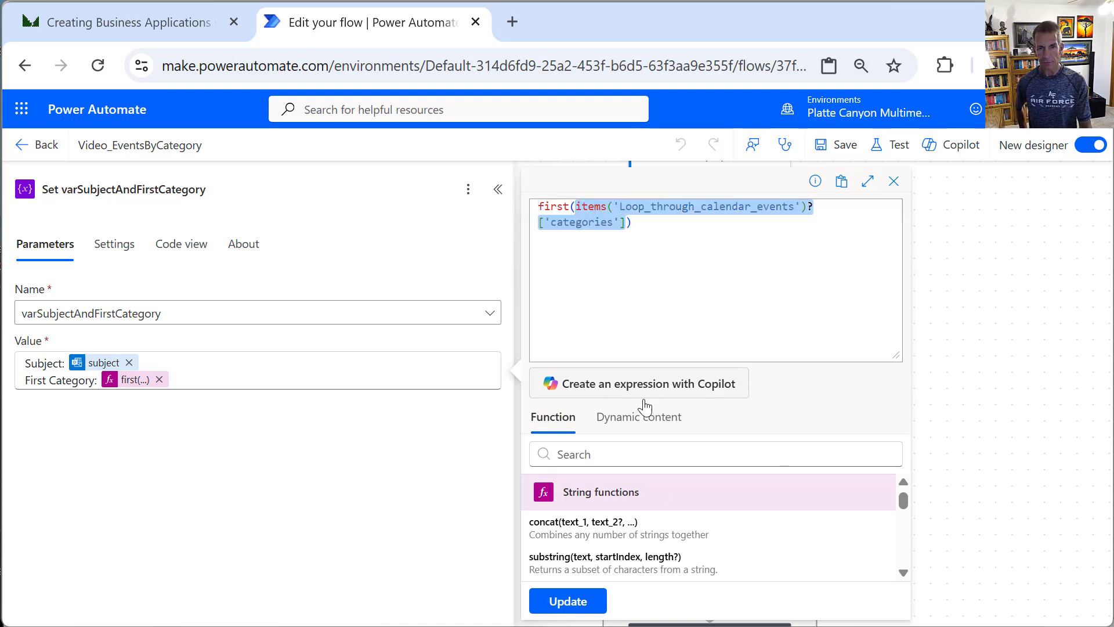
Browse the full dynamic content of Get calendar view of events (V3) for the Categories field, and close the expression editor without updating
click(653, 427)
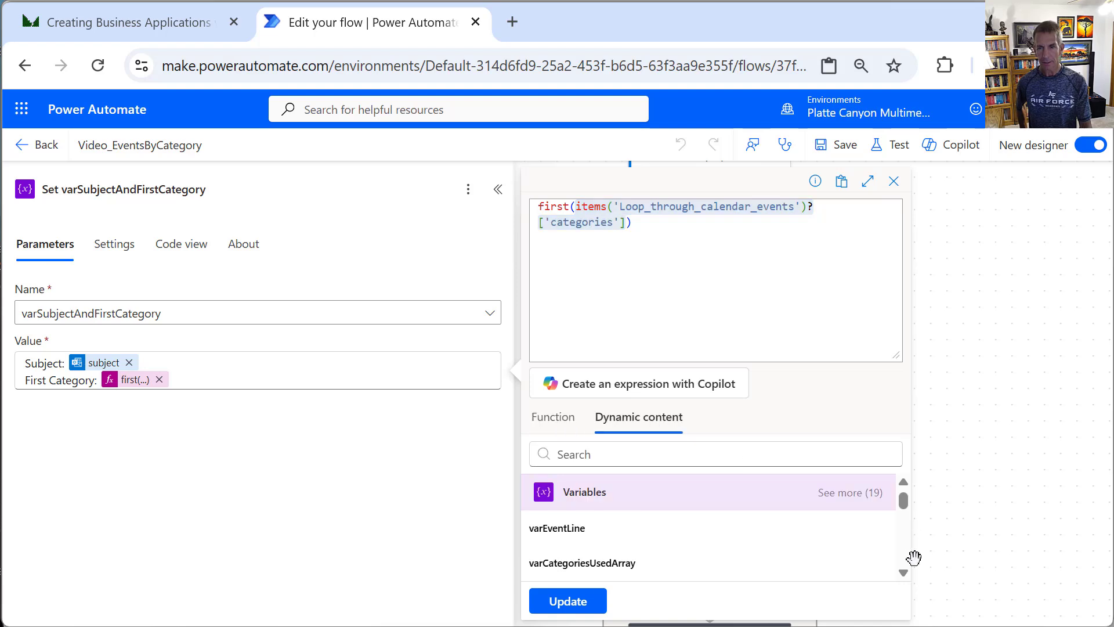
scroll(907, 566, down, 5)
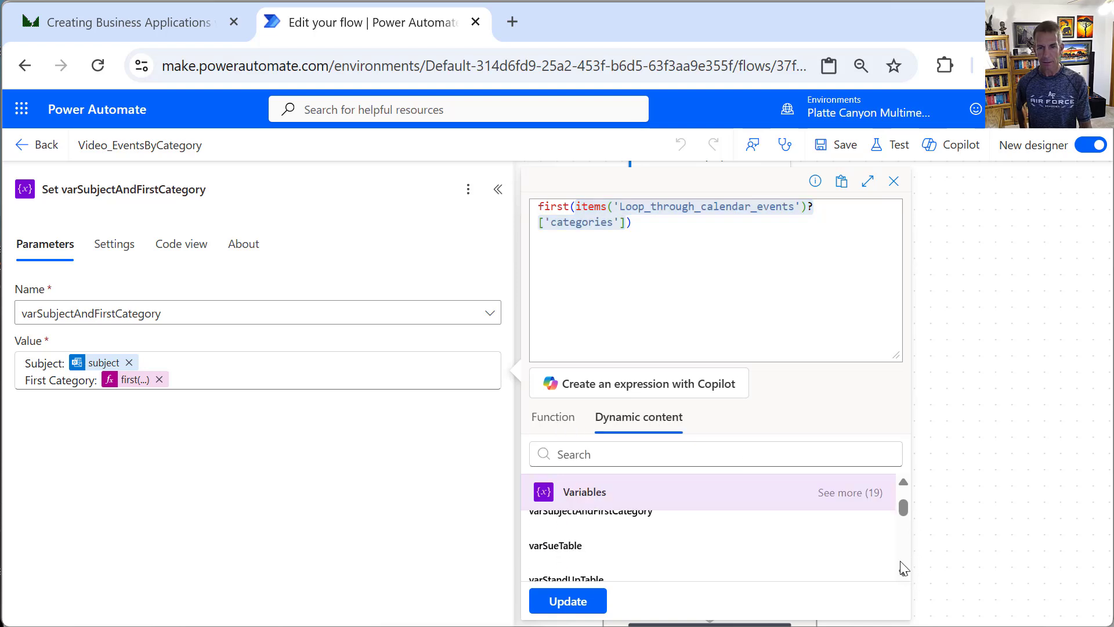
scroll(901, 558, down, 2)
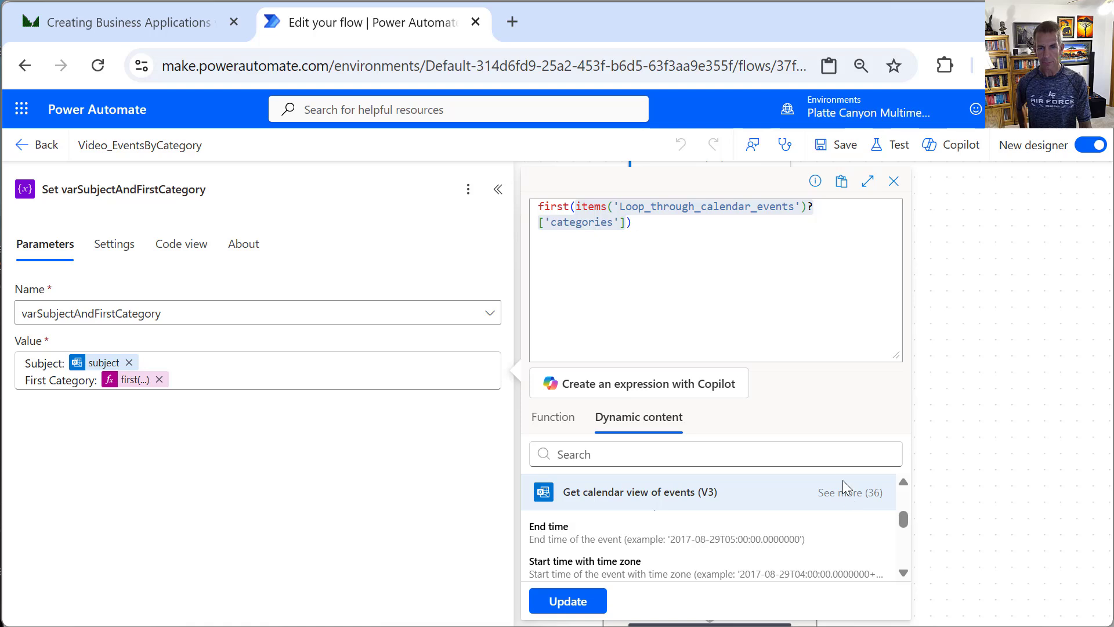
mouse_move(904, 522)
mouse_down()
mouse_move(899, 551)
mouse_move(899, 530)
mouse_up()
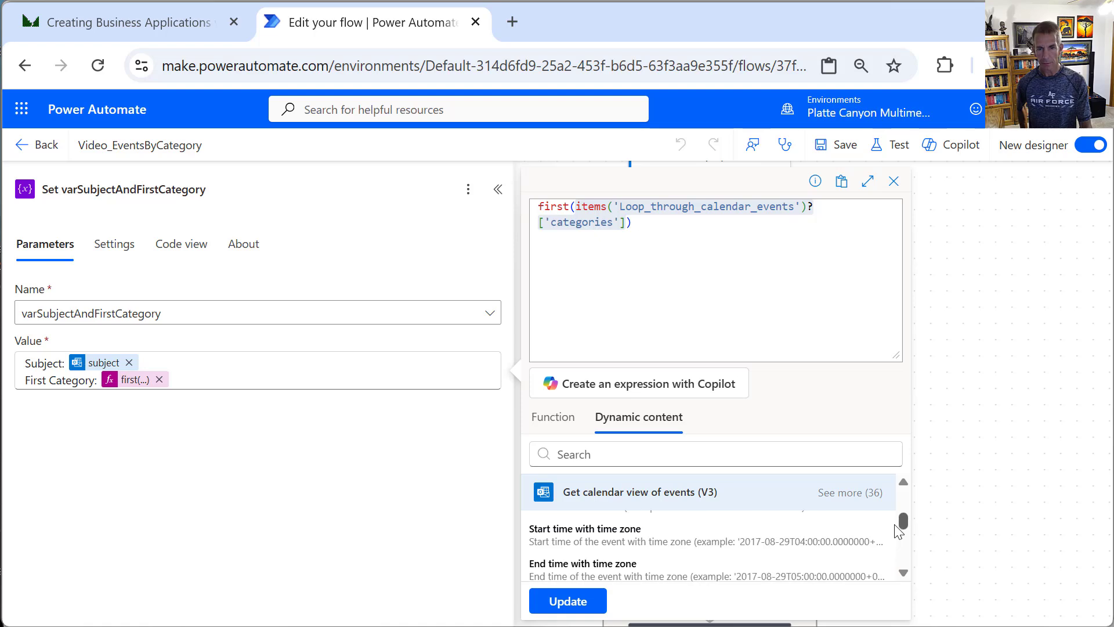
click(903, 571)
click(904, 573)
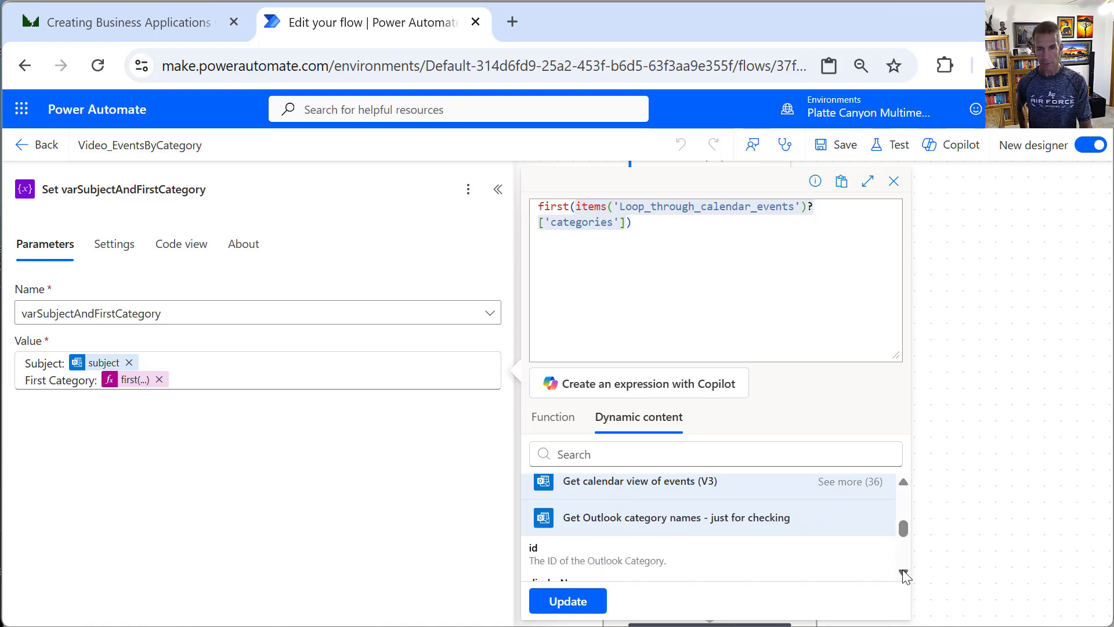
click(903, 486)
click(904, 486)
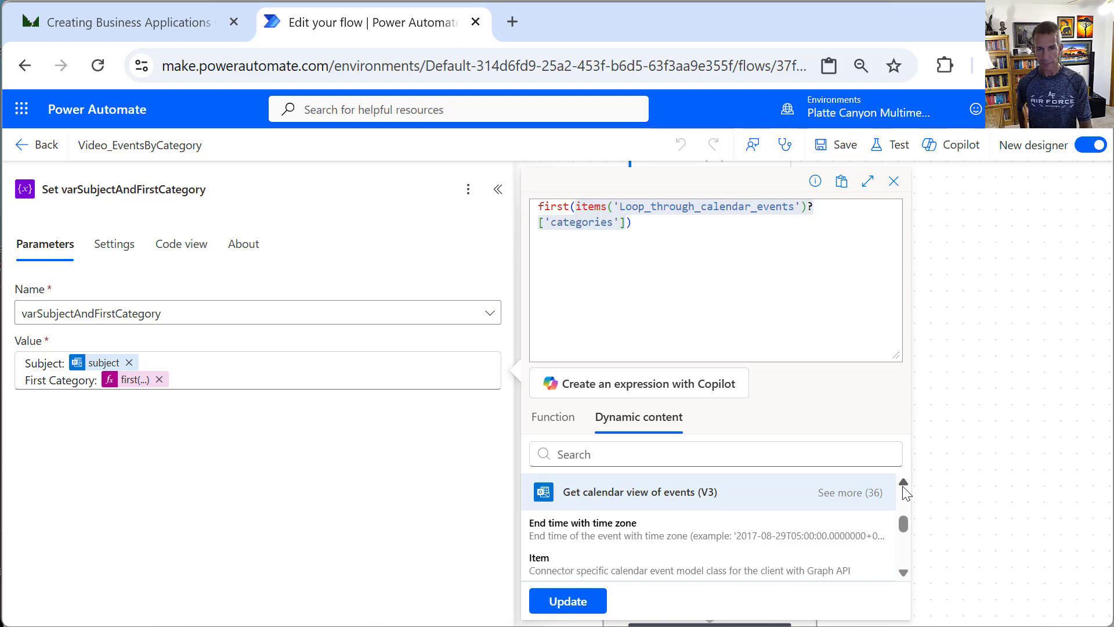
click(826, 494)
click(903, 573)
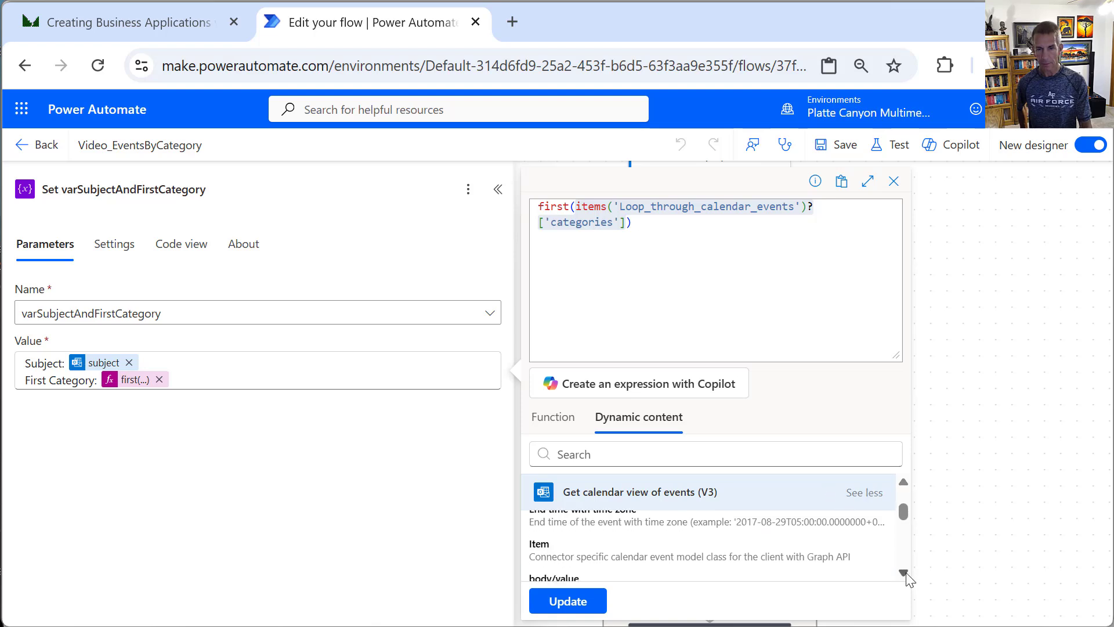
click(904, 573)
click(903, 573)
click(903, 572)
click(903, 573)
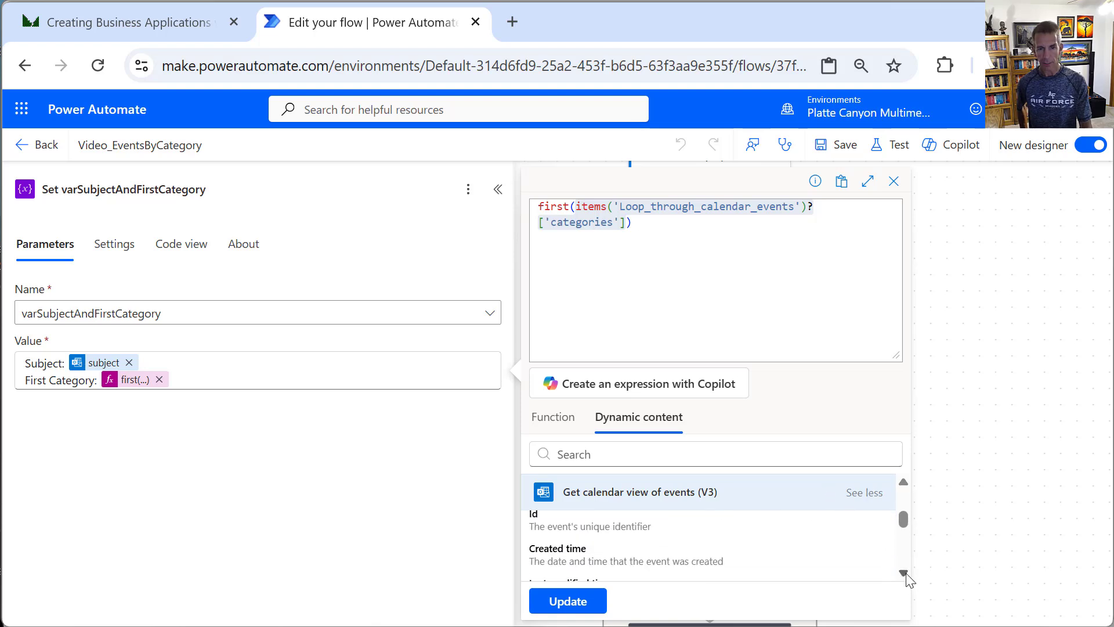
click(904, 572)
click(903, 573)
click(903, 573)
click(903, 572)
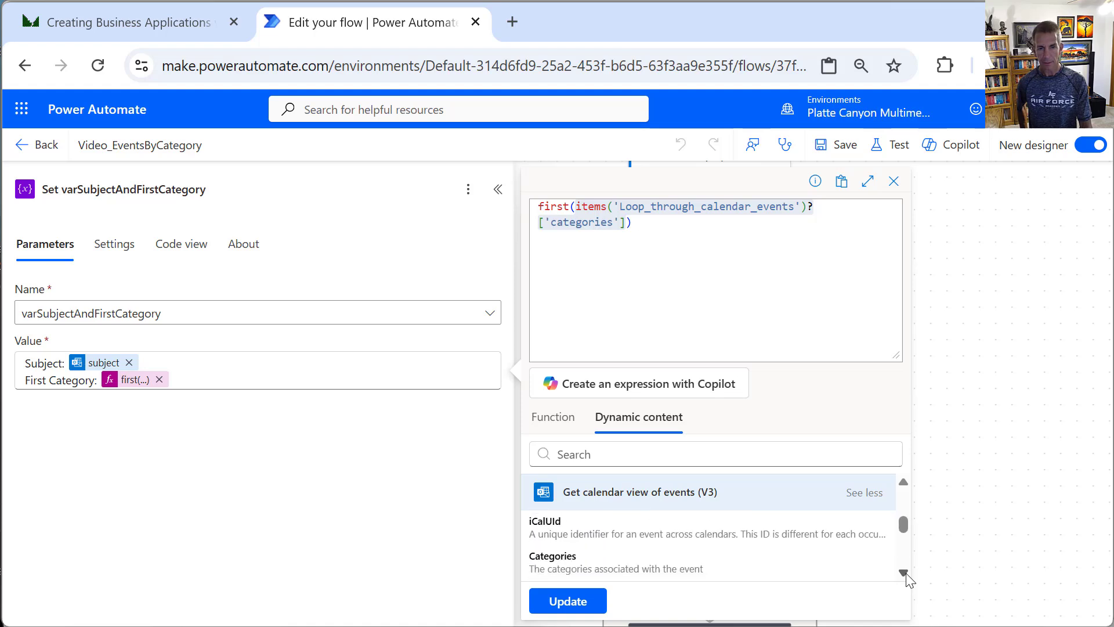
click(904, 572)
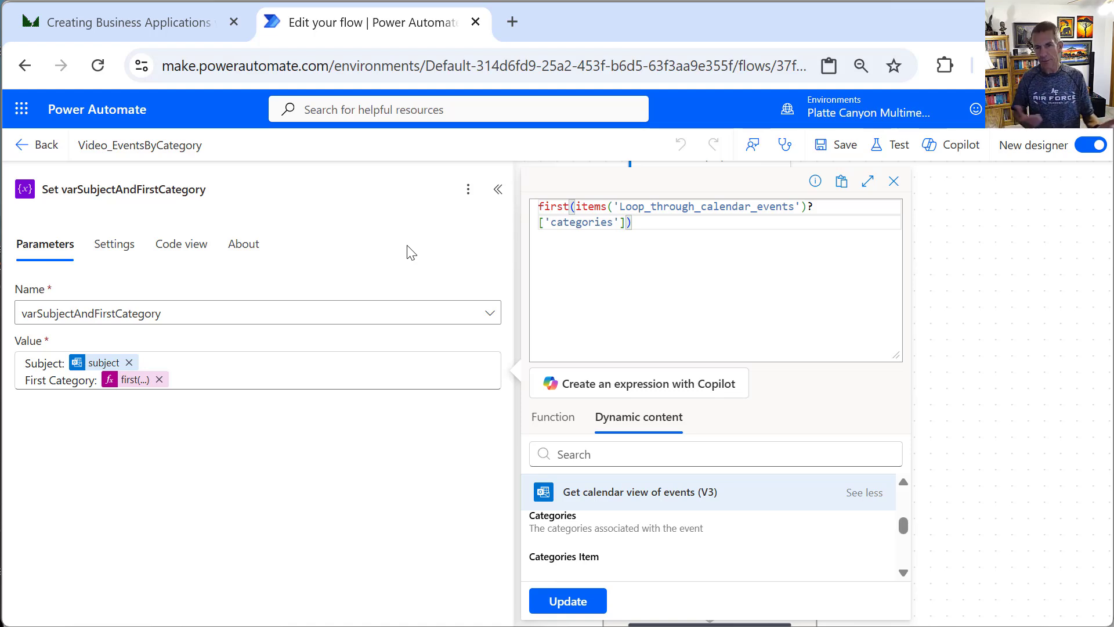
click(893, 183)
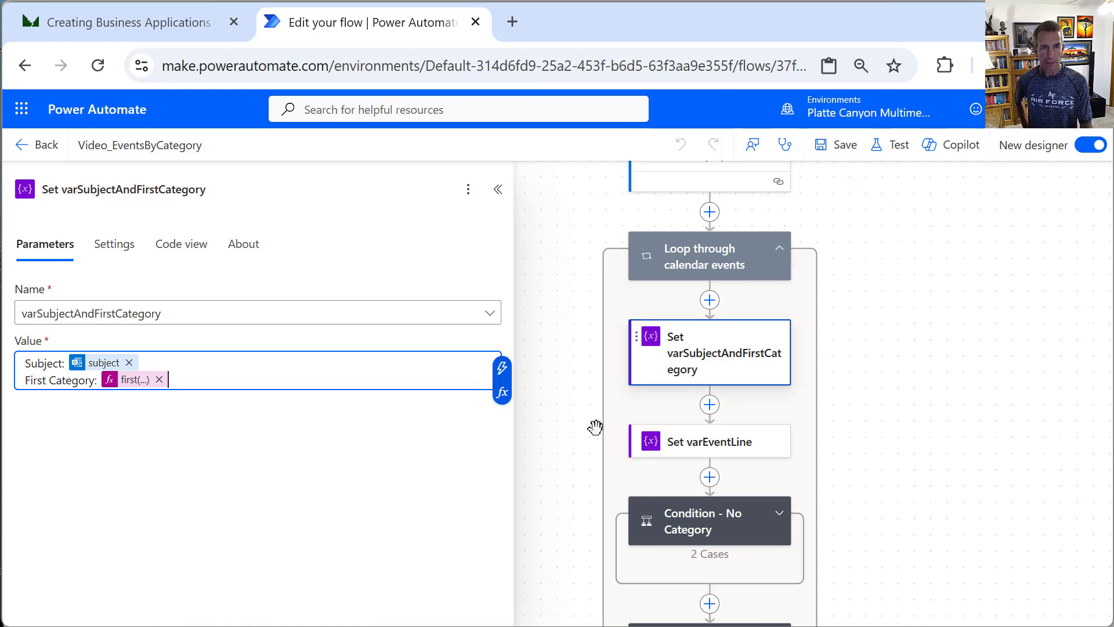
Inspect the Set varEventLine value and examine its dateDifference expression, closing the expression editor without changes
click(684, 445)
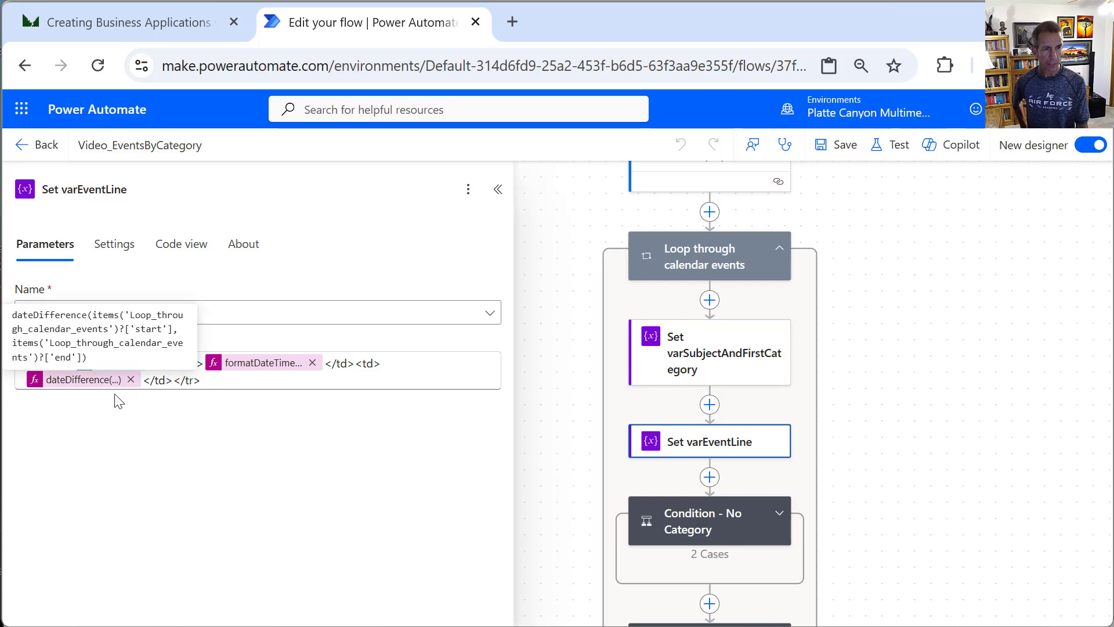
click(111, 383)
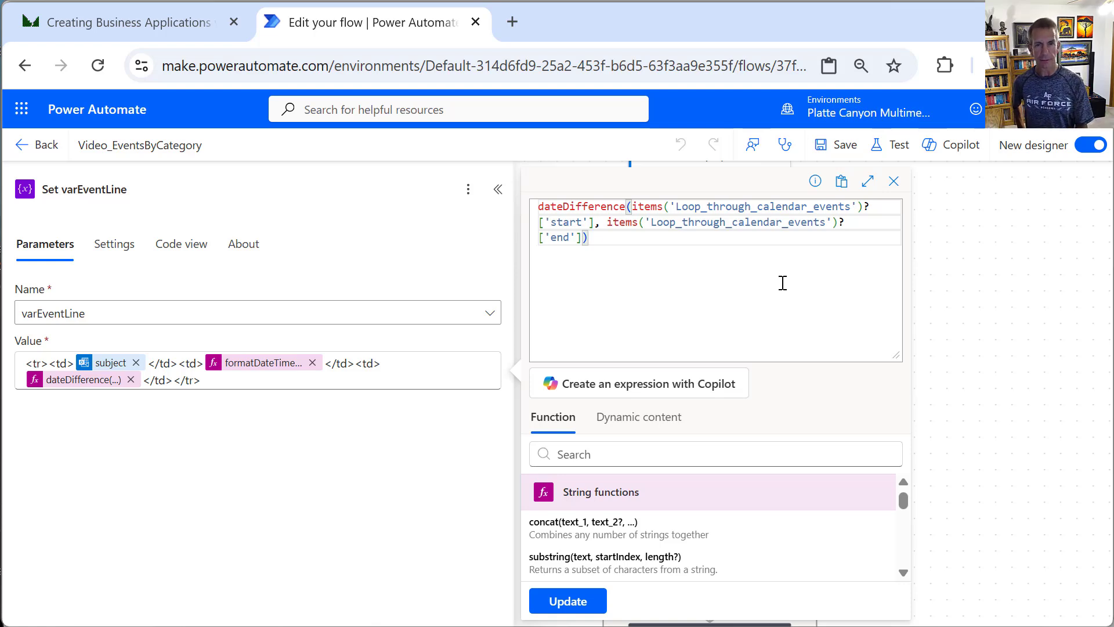
click(895, 181)
Expand Condition - No Category and inspect its empty() expression on the event categories, closing the expression editor without updating
drag(932, 393, 922, 290)
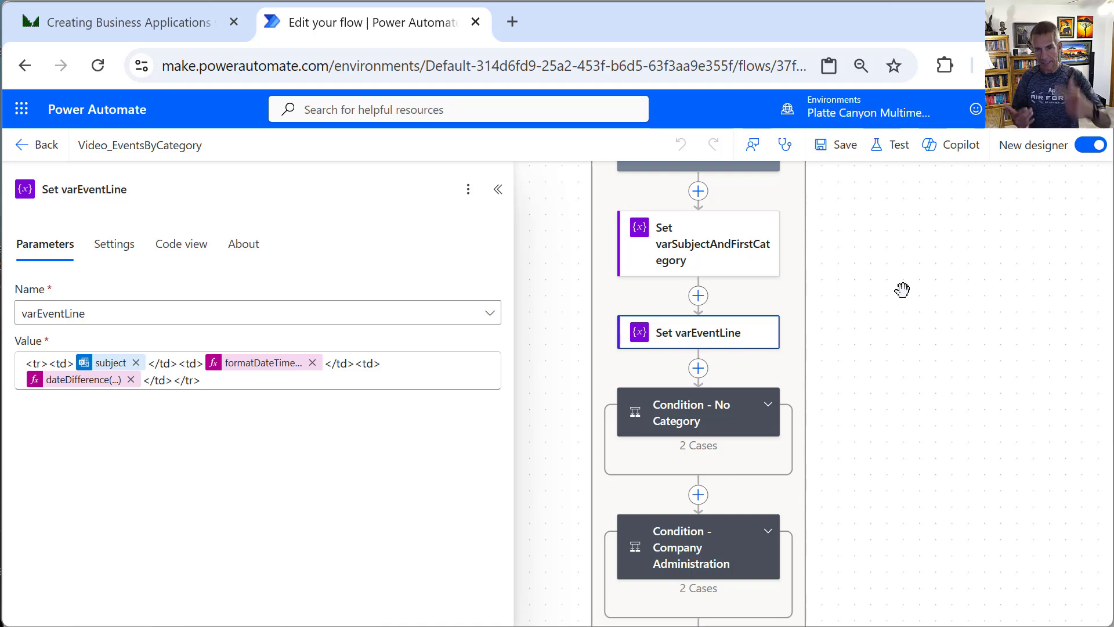
click(767, 409)
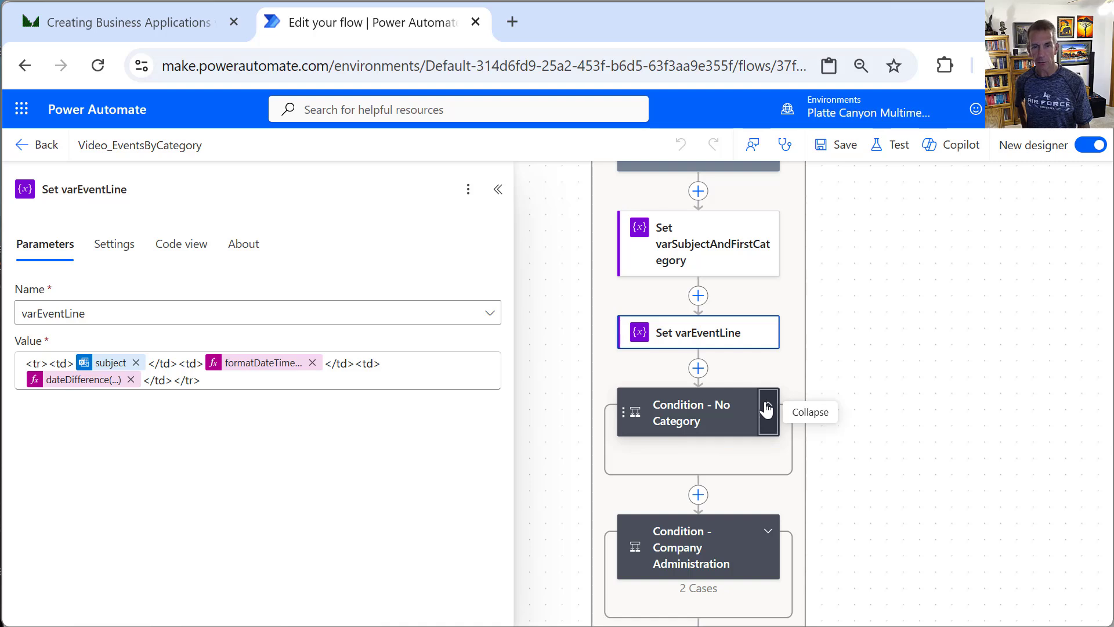
click(764, 423)
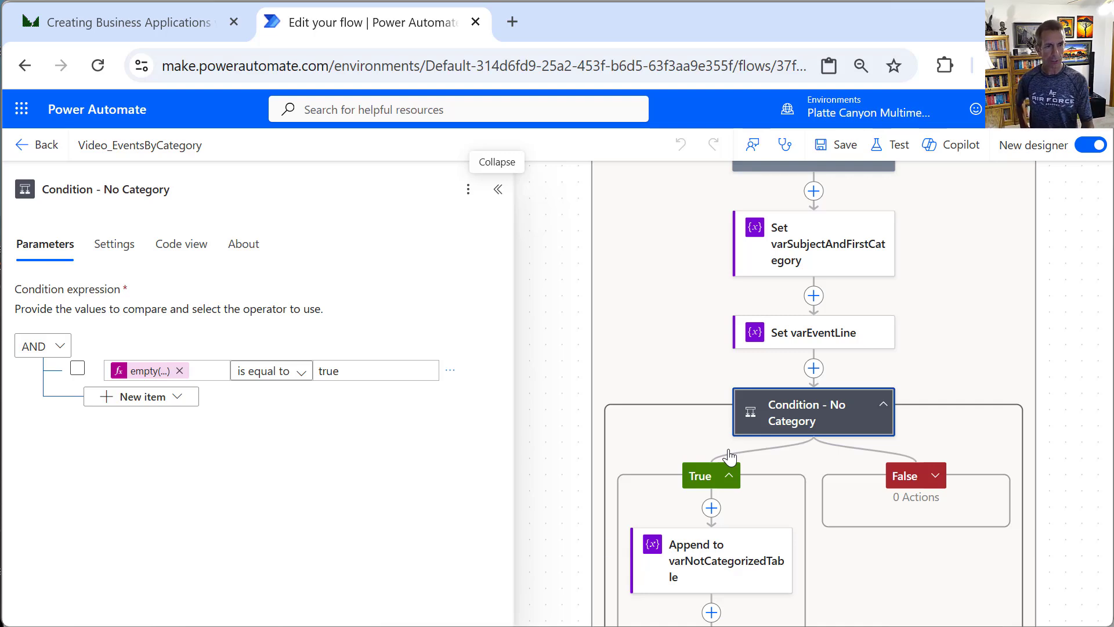
click(165, 382)
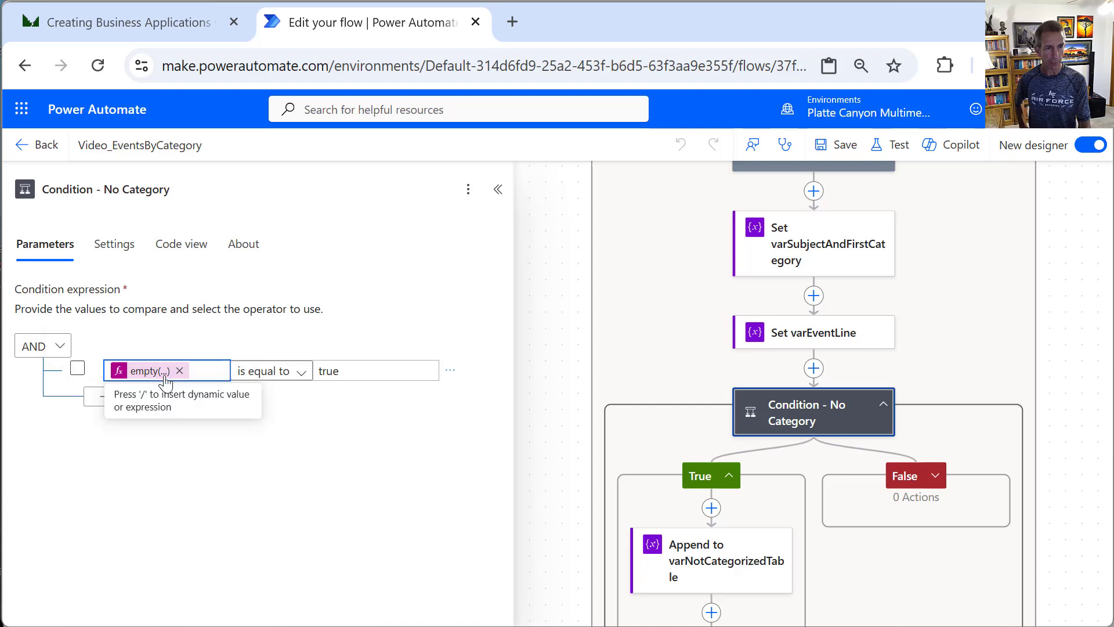
click(165, 379)
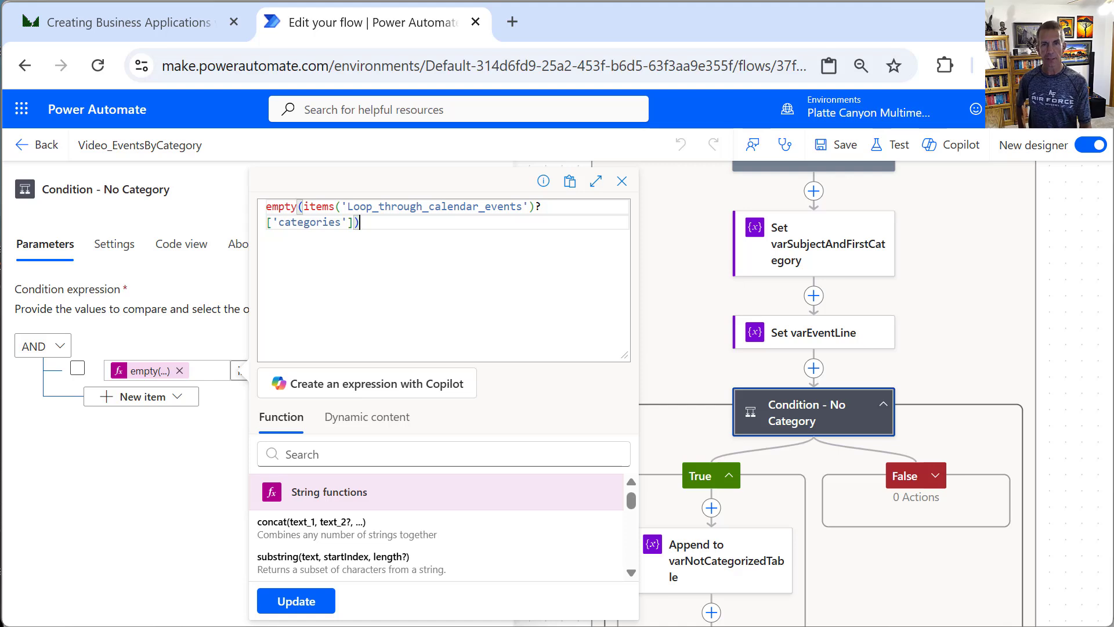
click(622, 181)
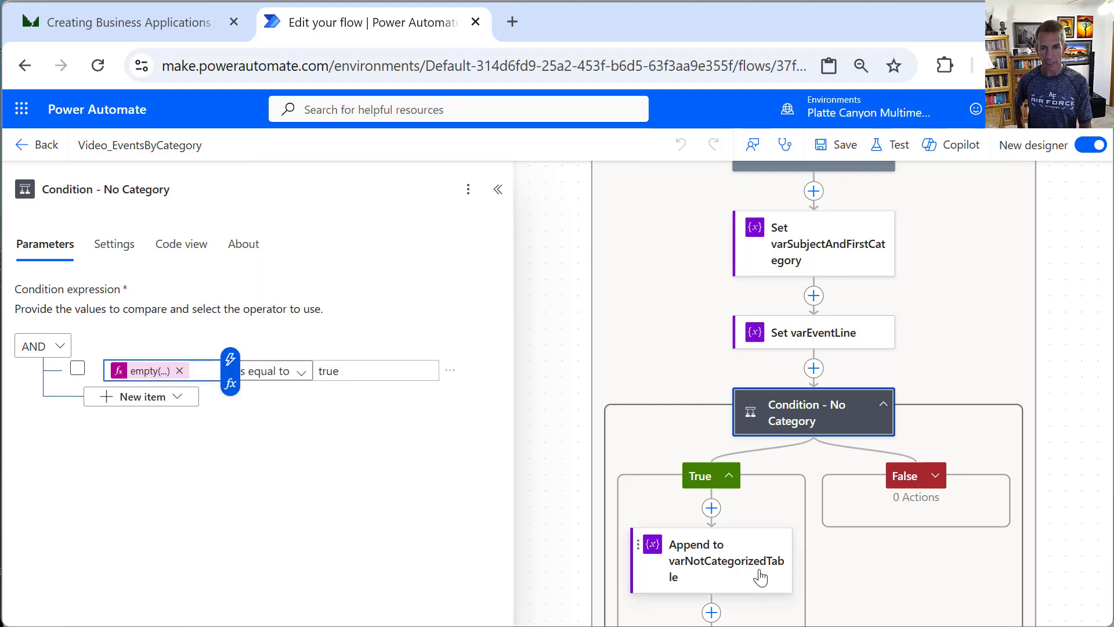
Inspect Append to varNotCategorizedTable in the True branch and view the available variable names without changing the selection
drag(1064, 378, 1013, 258)
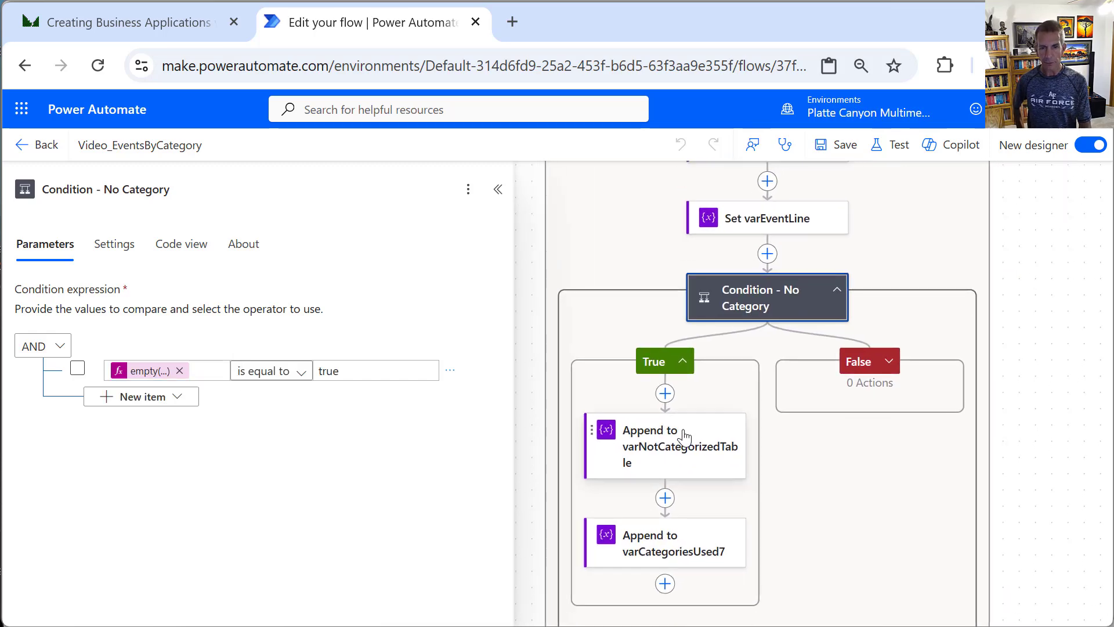
click(704, 432)
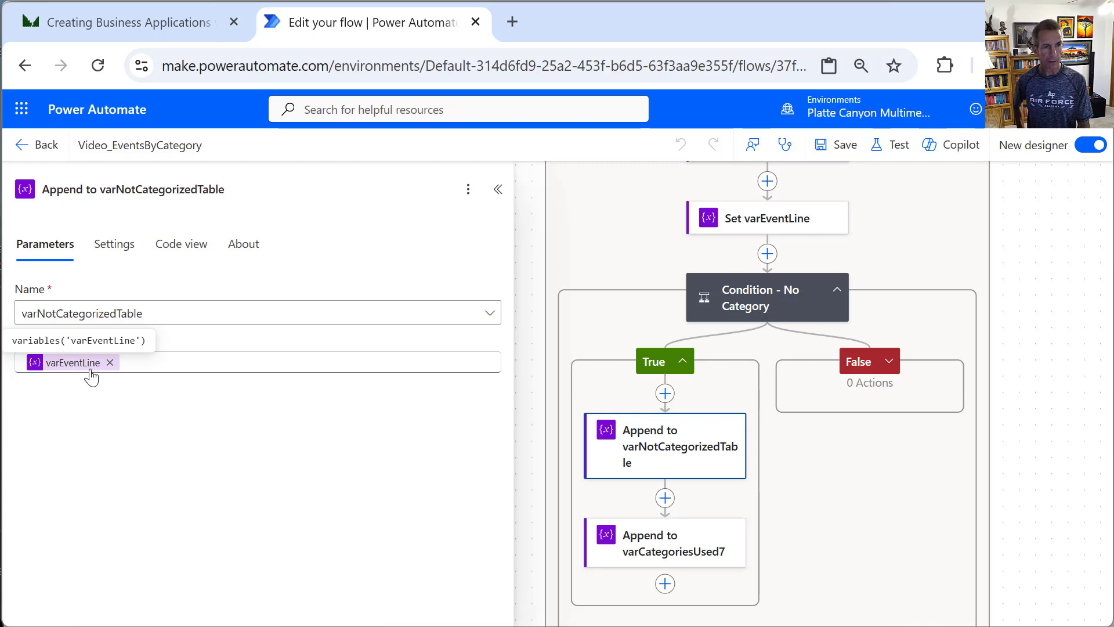
click(493, 315)
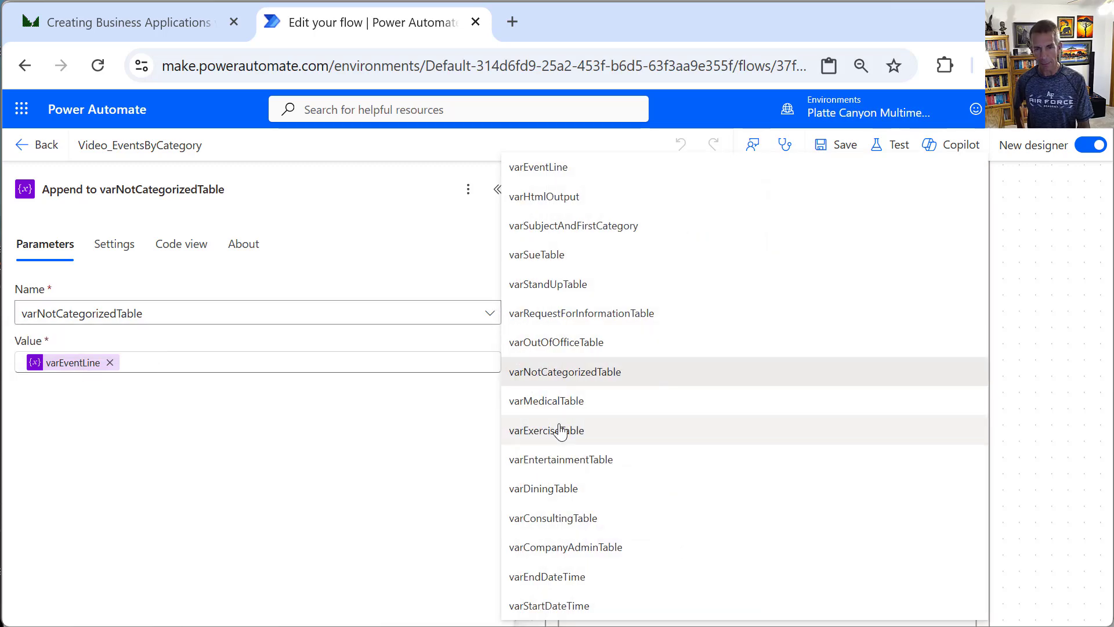
click(414, 438)
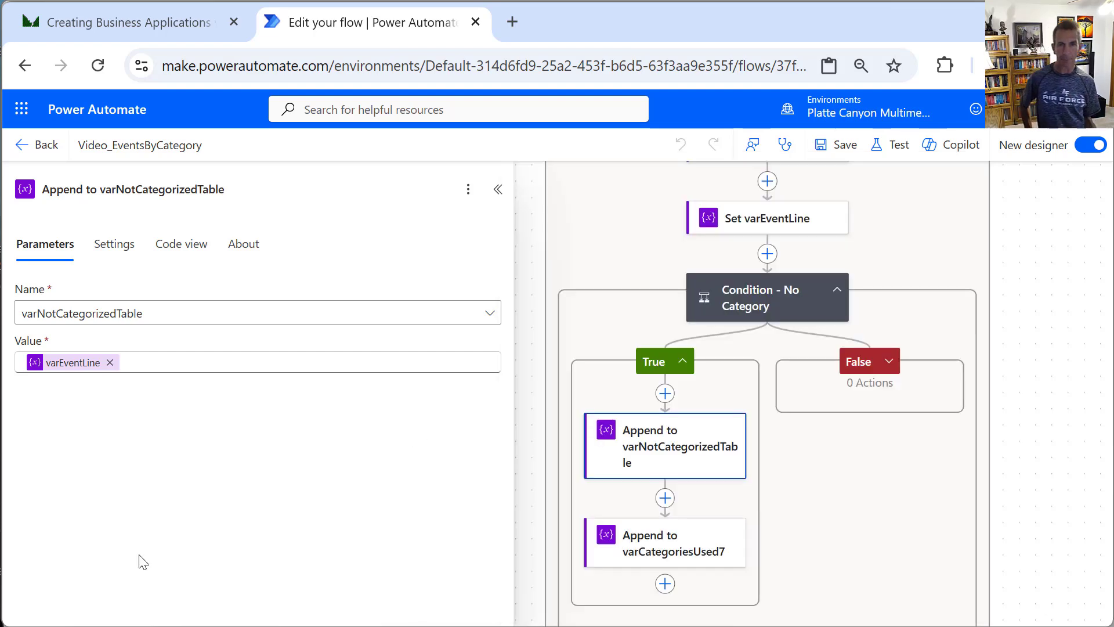
Collapse Condition - No Category and review the categories criteria of Condition - Company Administration, closing its details when done
click(837, 290)
click(673, 434)
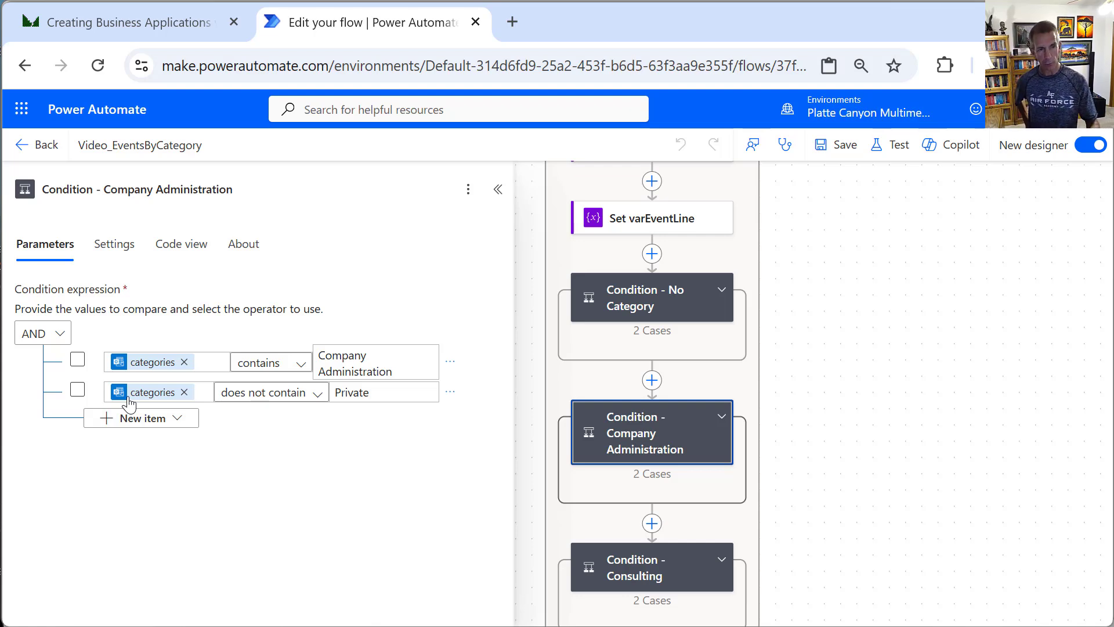
mouse_move(143, 399)
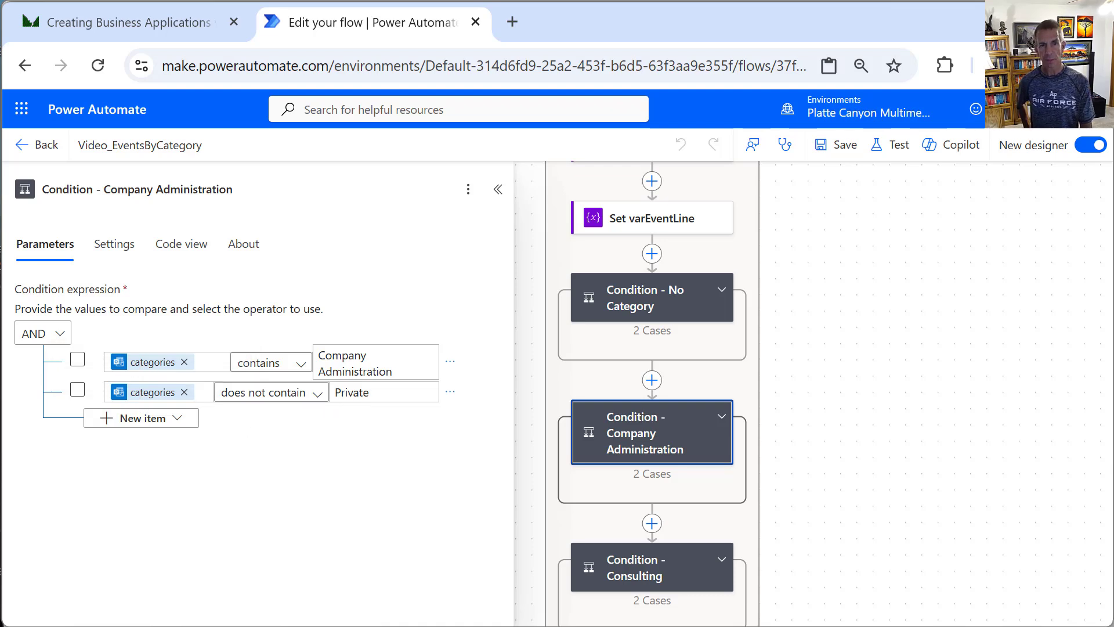
click(498, 190)
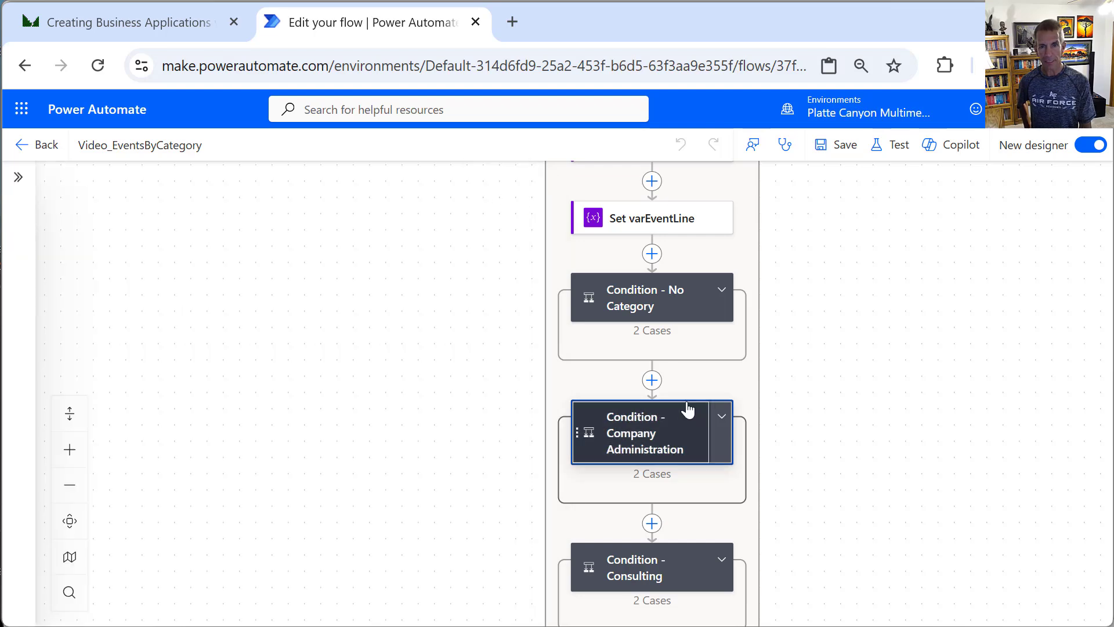
Expand Condition - Company Administration, inspect the two append actions in its True branch, and collapse the condition again
click(720, 438)
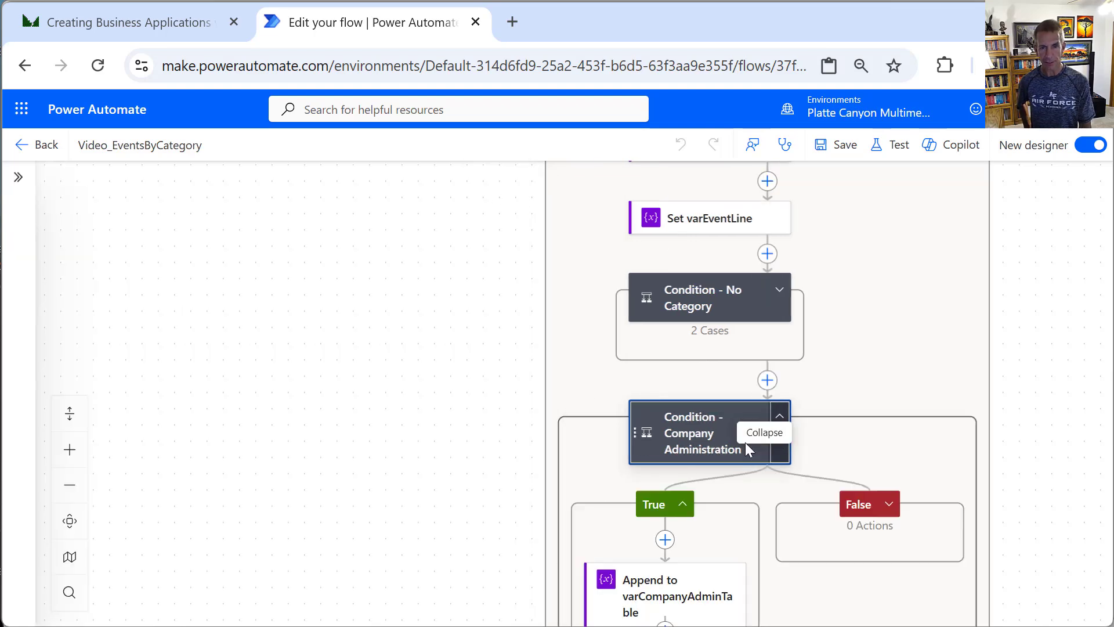
scroll(749, 371, down, 3)
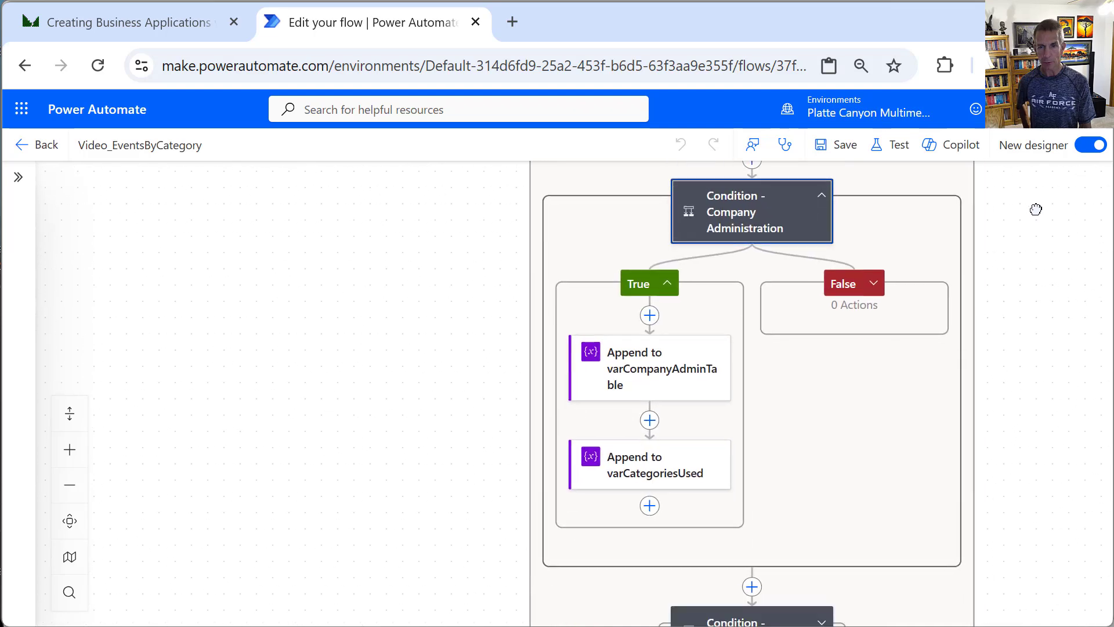
click(689, 367)
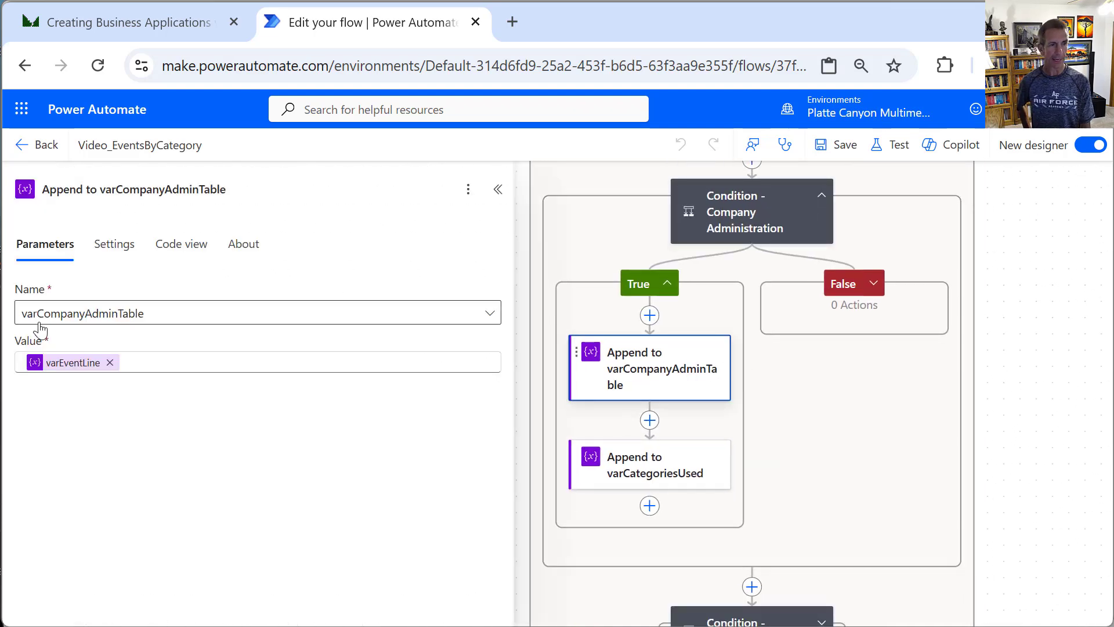
mouse_move(65, 376)
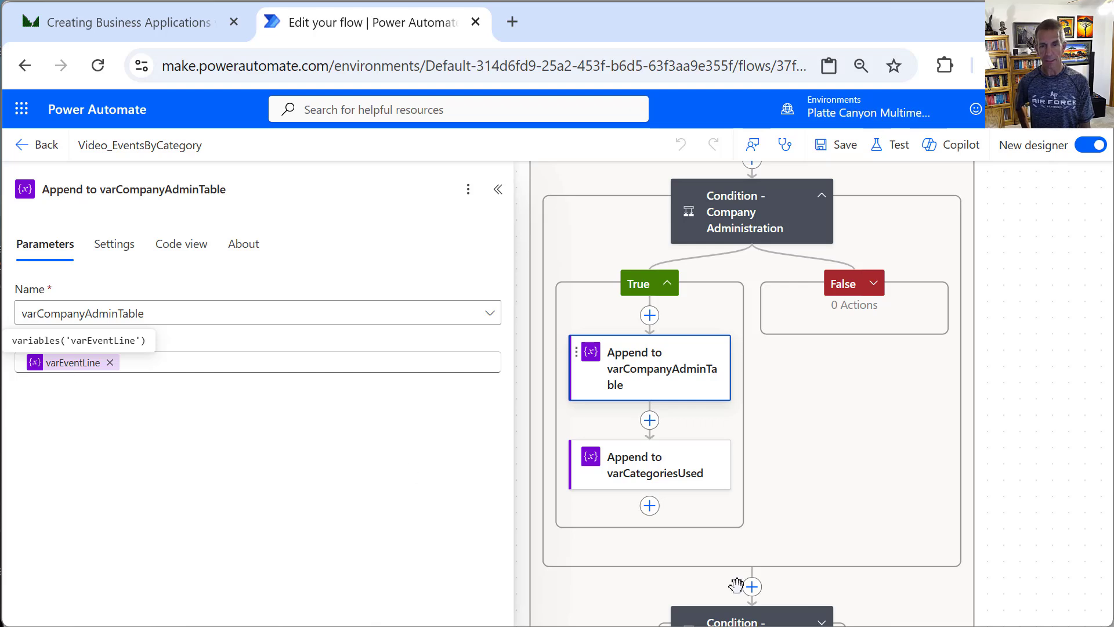
click(670, 474)
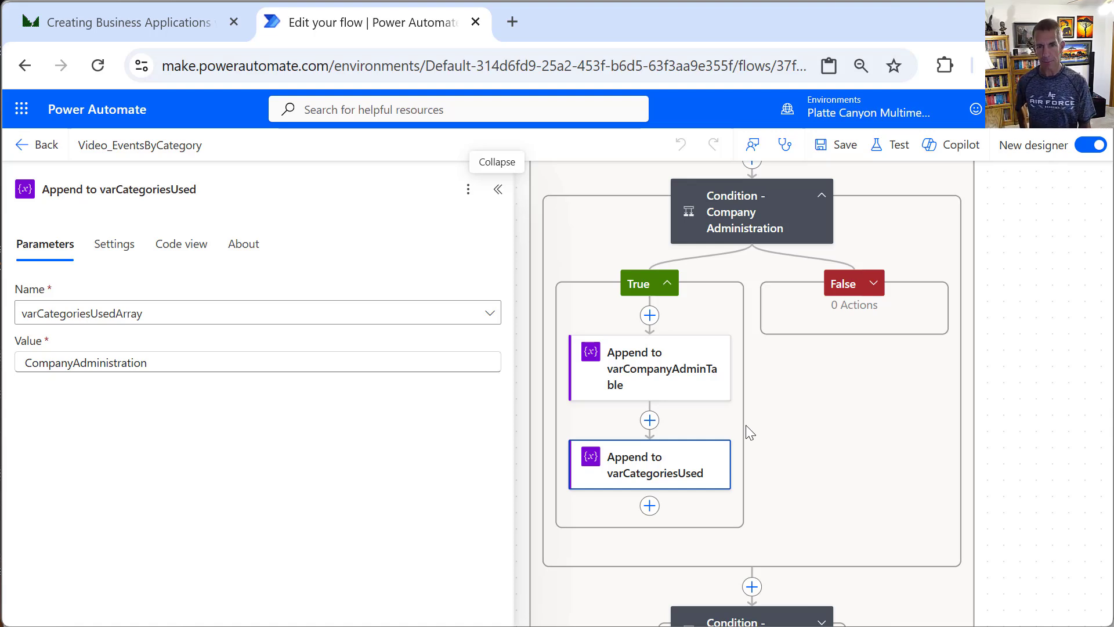
click(824, 197)
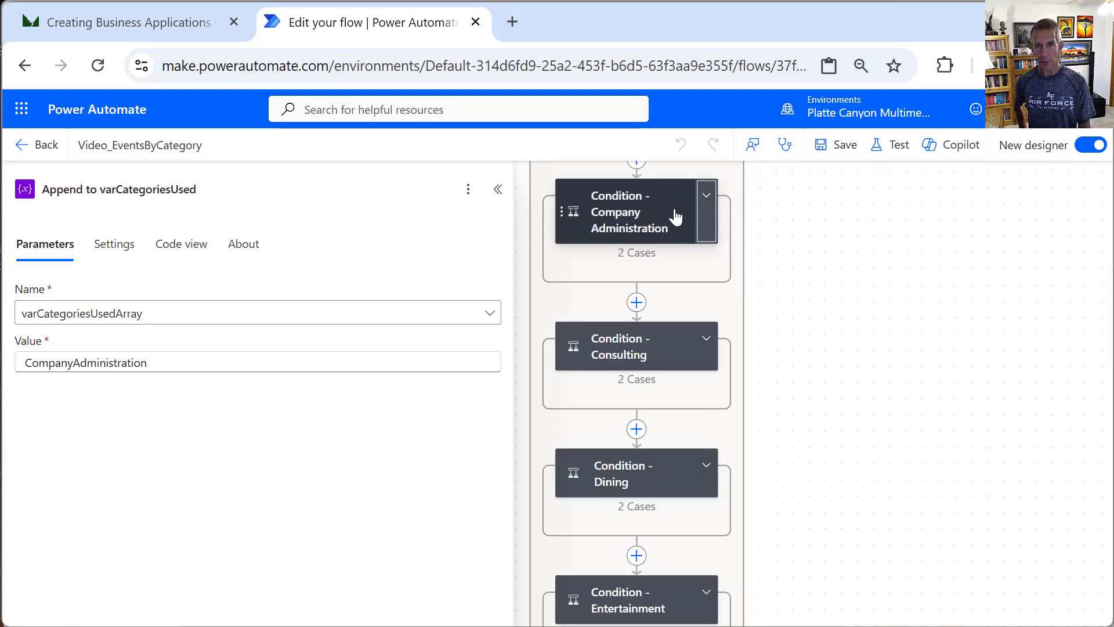
Show the copy option for Condition - Company Administration without using it, and look through the remaining category conditions to the loop's end
right_click(661, 223)
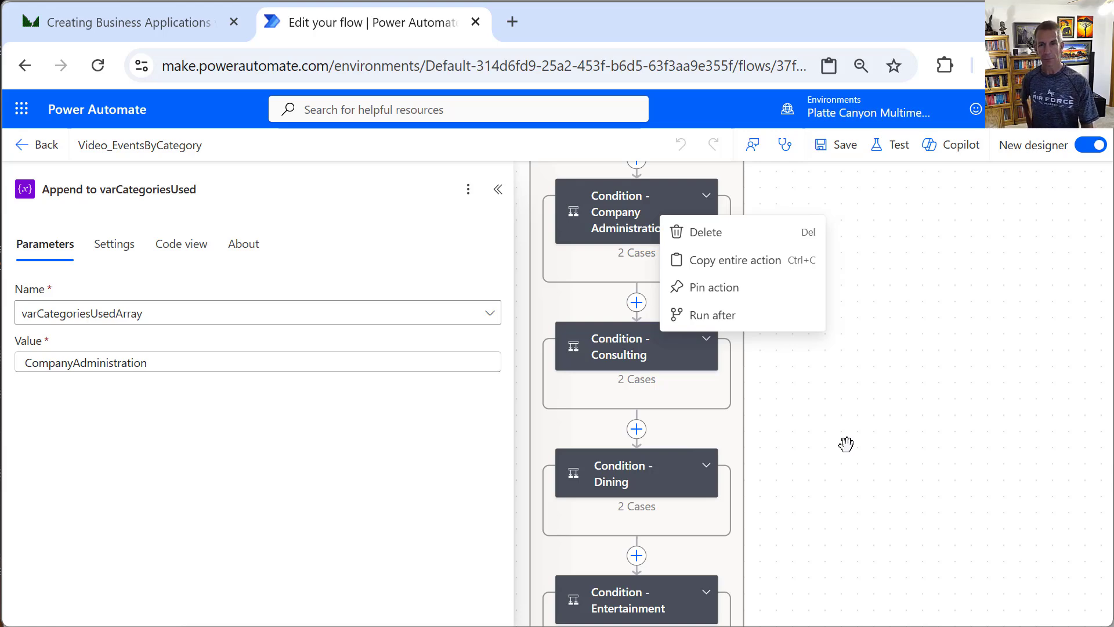
click(901, 423)
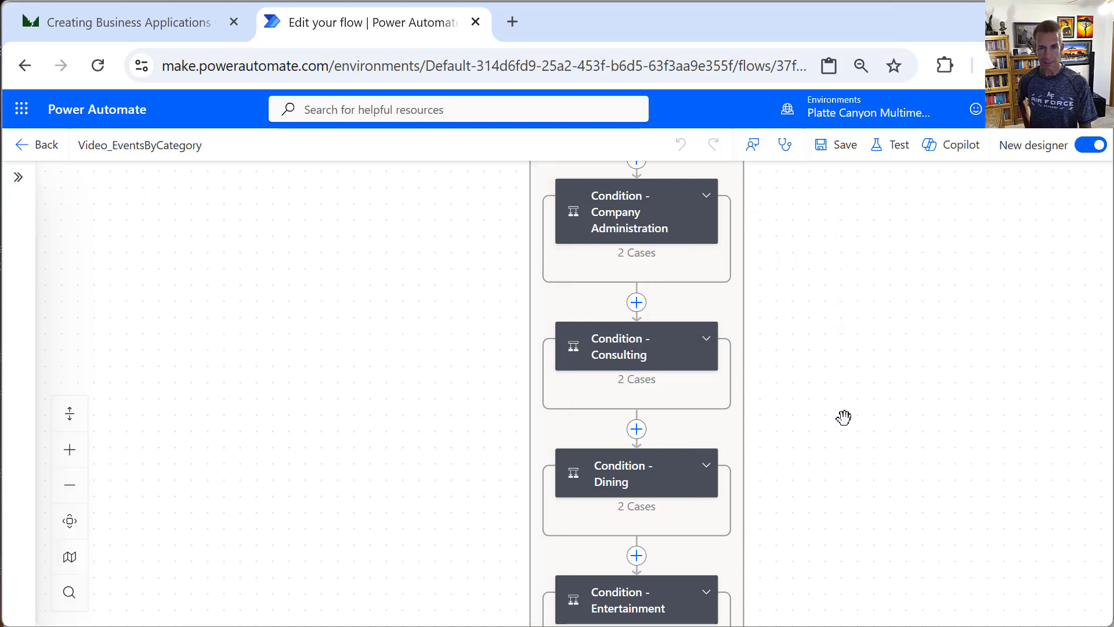
scroll(839, 410, down, 5)
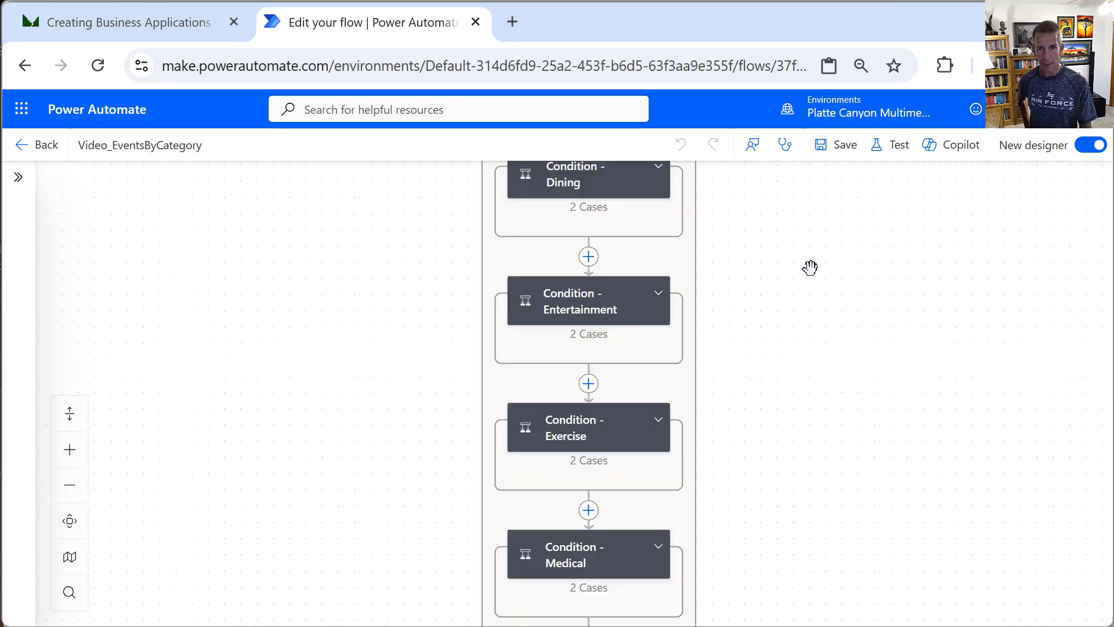
scroll(810, 267, down, 6)
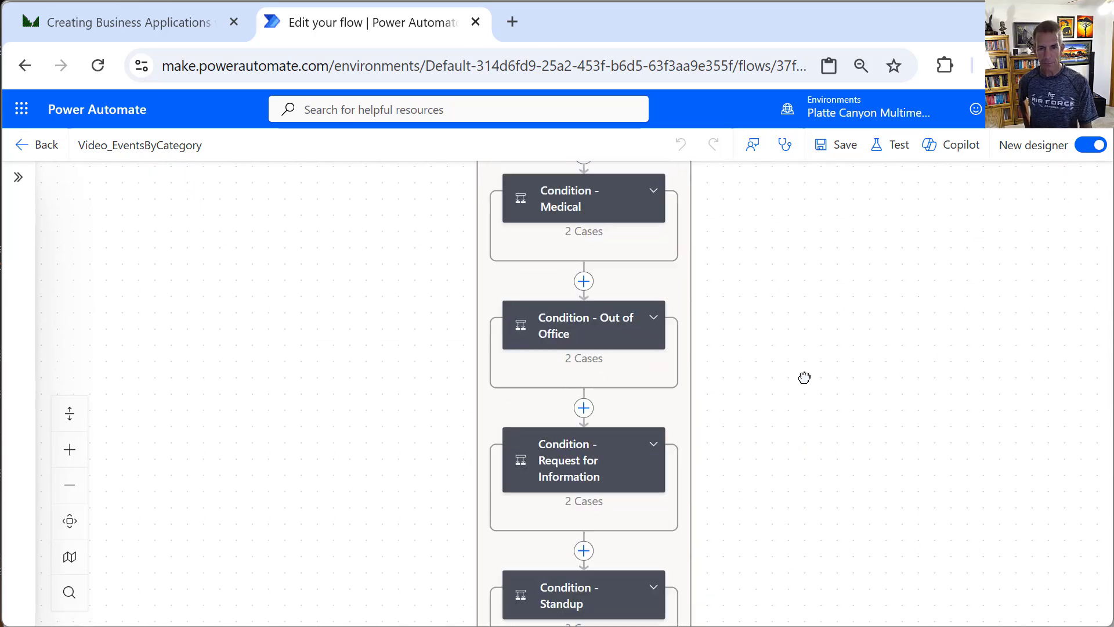
scroll(804, 377, down, 4)
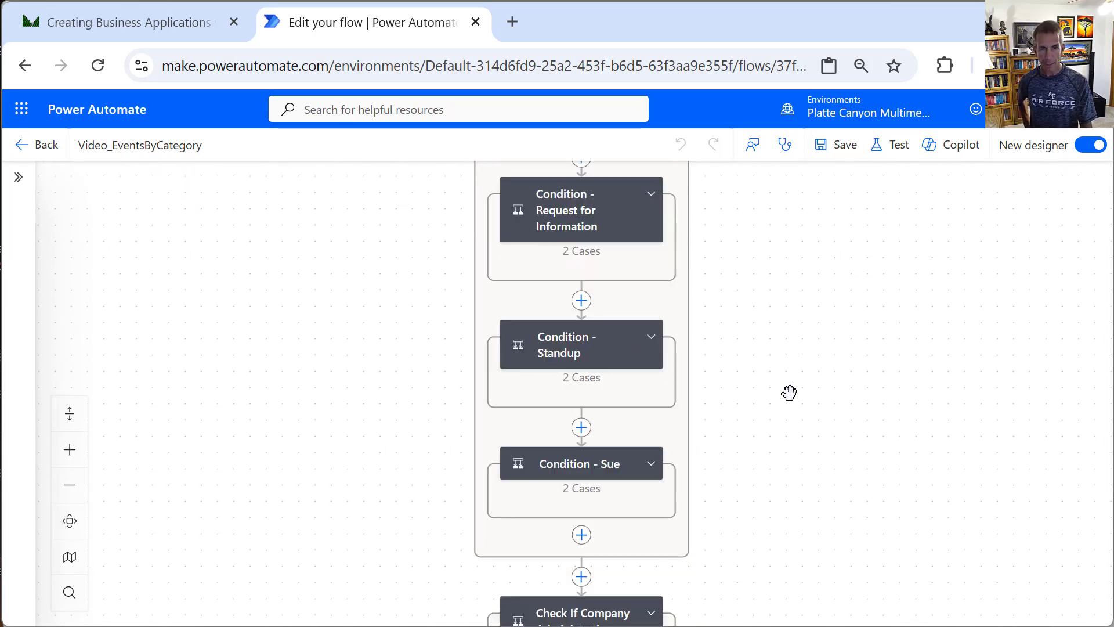
scroll(781, 371, down, 1)
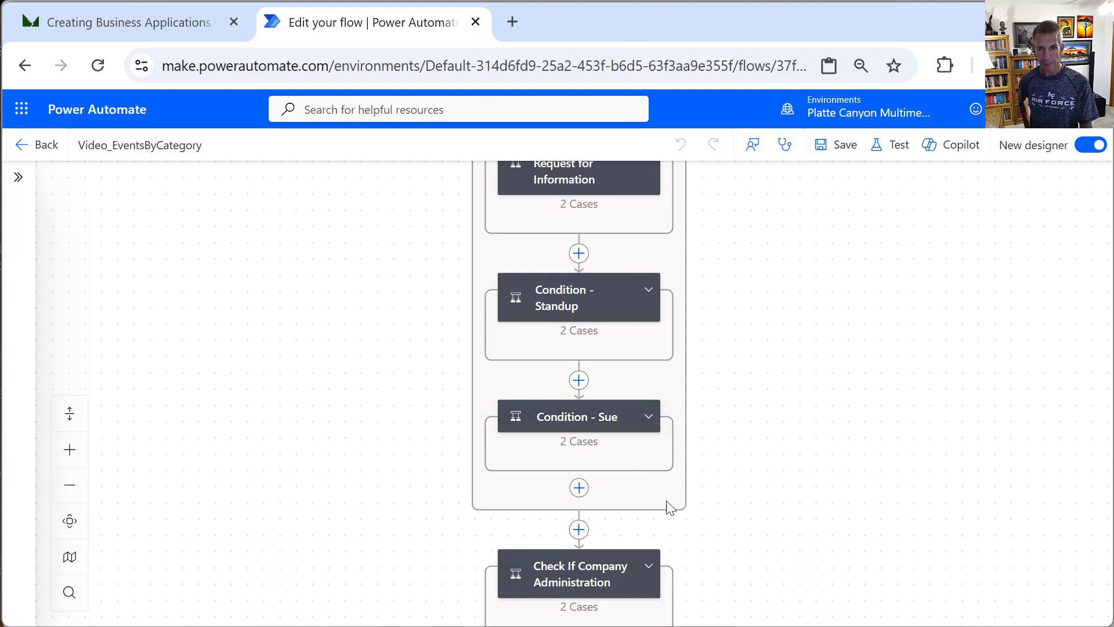
drag(733, 485, 736, 450)
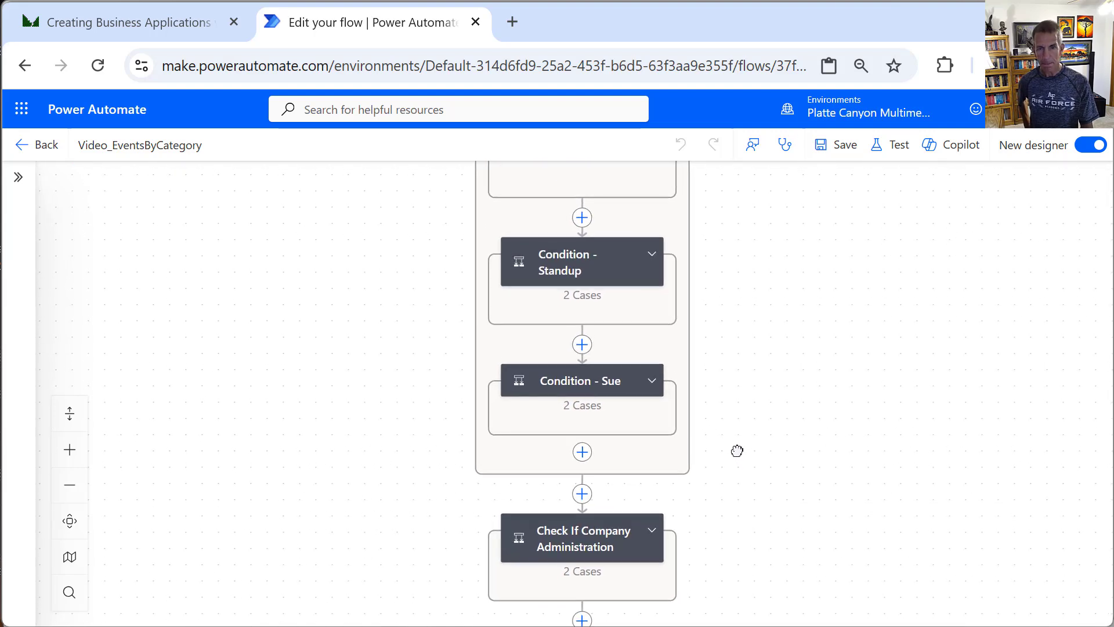
Leave the flow editor and open the Sep 20, 07:01 PM test run from the flow's 28-day run history
click(31, 154)
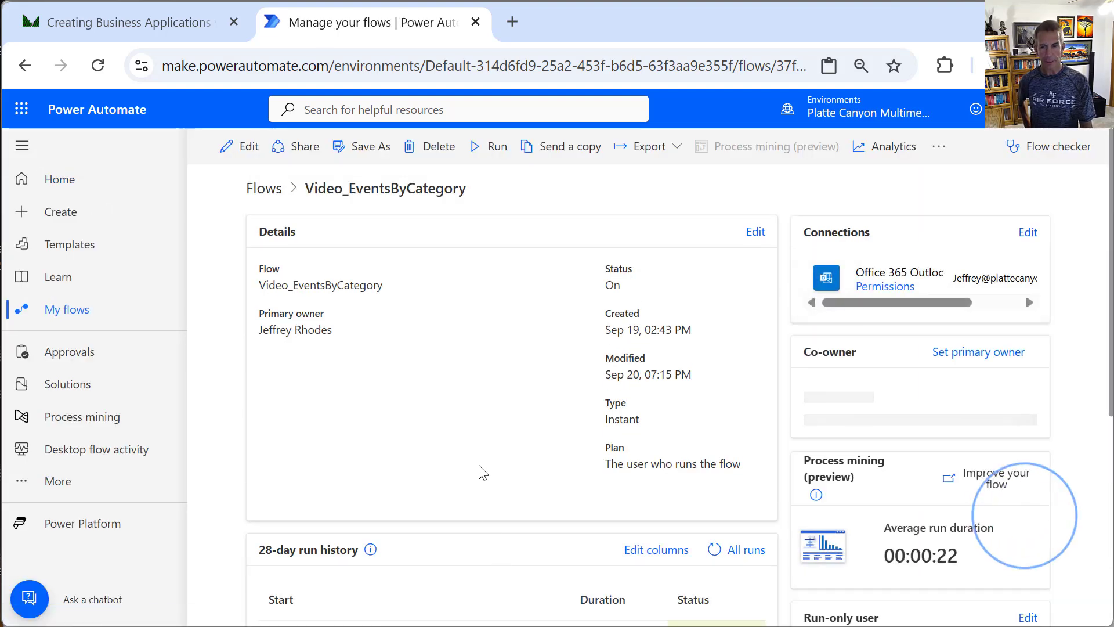
drag(479, 465, 474, 429)
scroll(487, 505, down, 3)
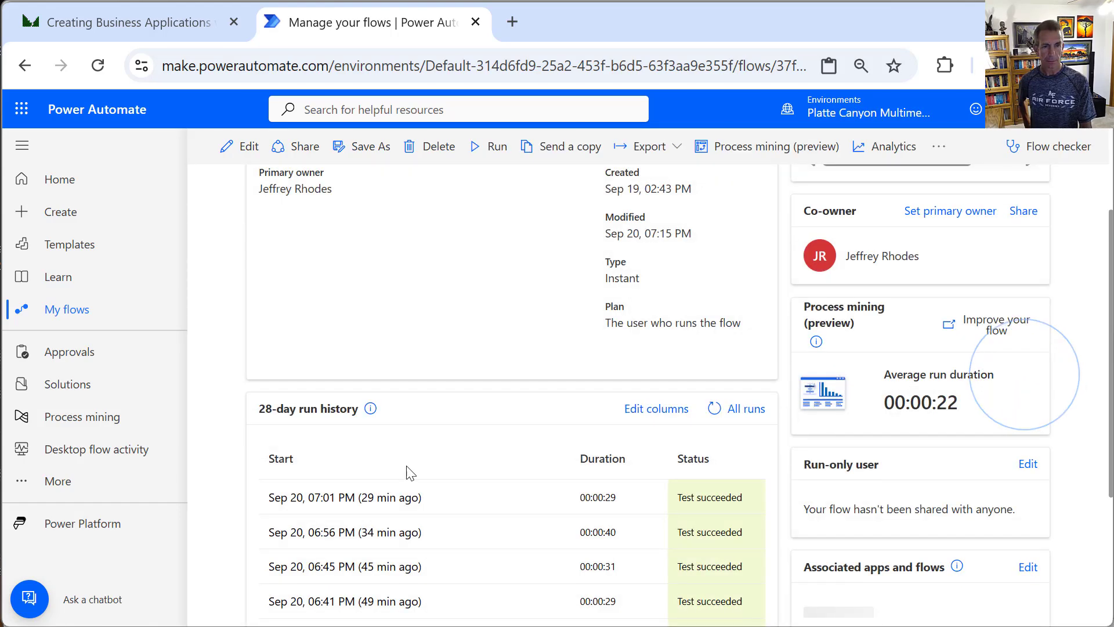
click(393, 500)
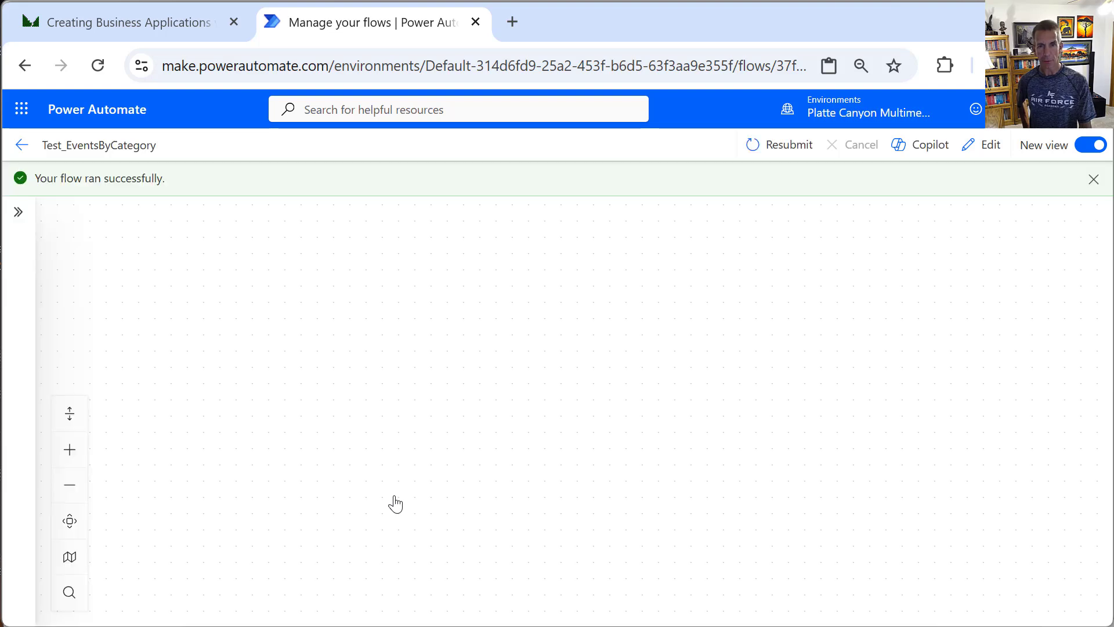
Find Loop through calendar events in the run results and expand it to show its iterations
drag(876, 455, 864, 232)
drag(858, 442, 857, 258)
drag(858, 462, 833, 333)
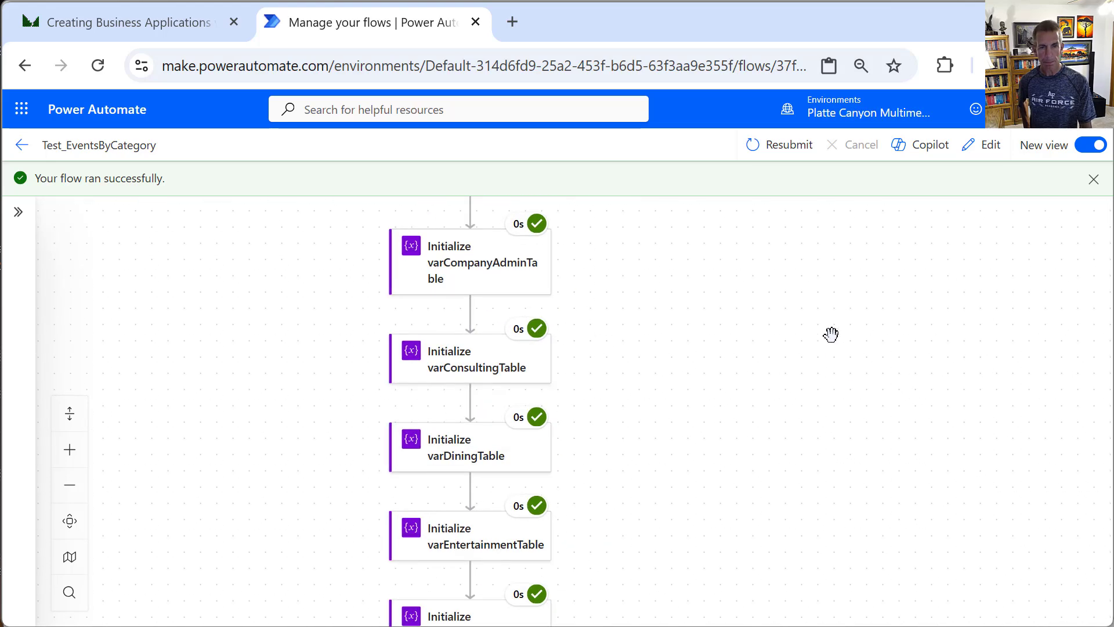
drag(856, 423, 850, 257)
drag(878, 400, 859, 227)
drag(838, 534, 864, 270)
drag(821, 487, 824, 261)
drag(820, 405, 832, 198)
drag(805, 545, 790, 373)
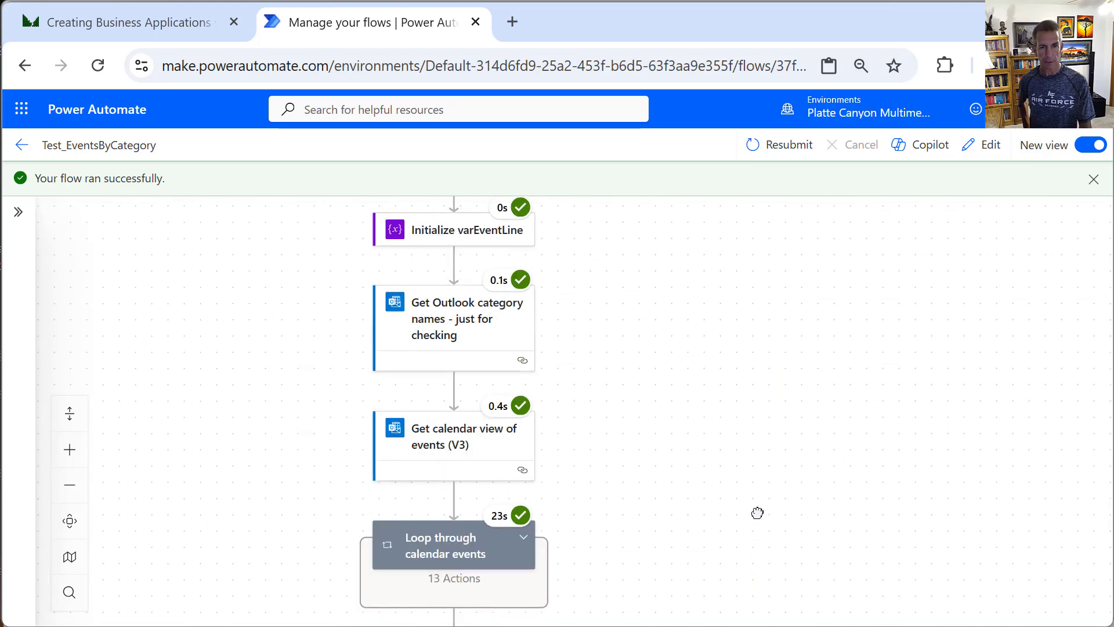
drag(757, 513, 773, 350)
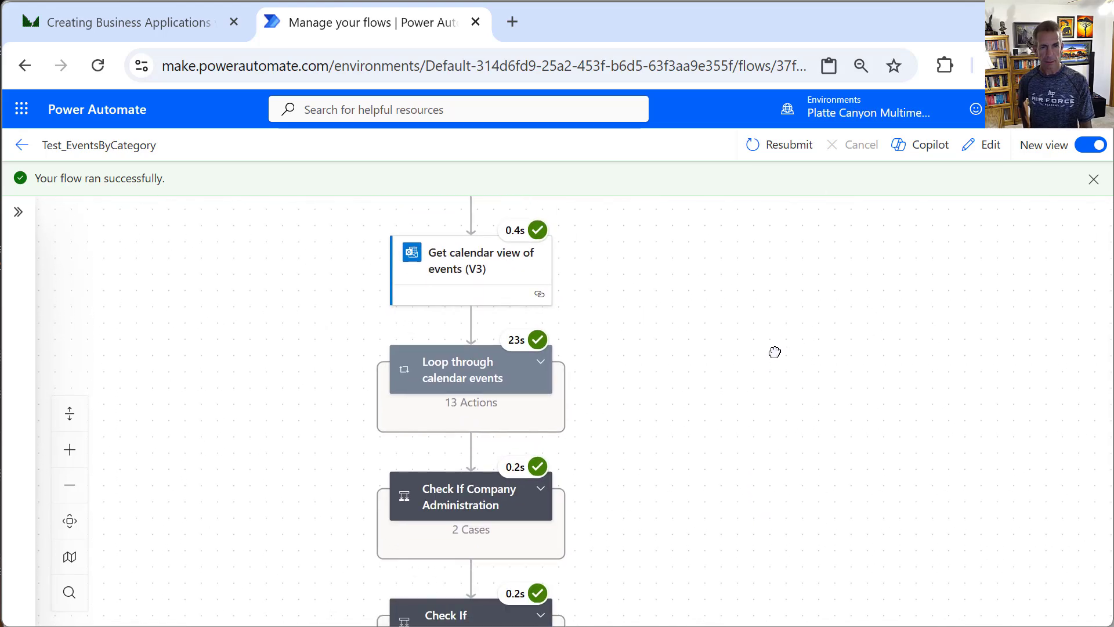
click(540, 367)
Open the raw outputs of Set varSubjectAndFirstCategory for the first loop iteration
drag(726, 400, 758, 334)
drag(774, 410, 753, 340)
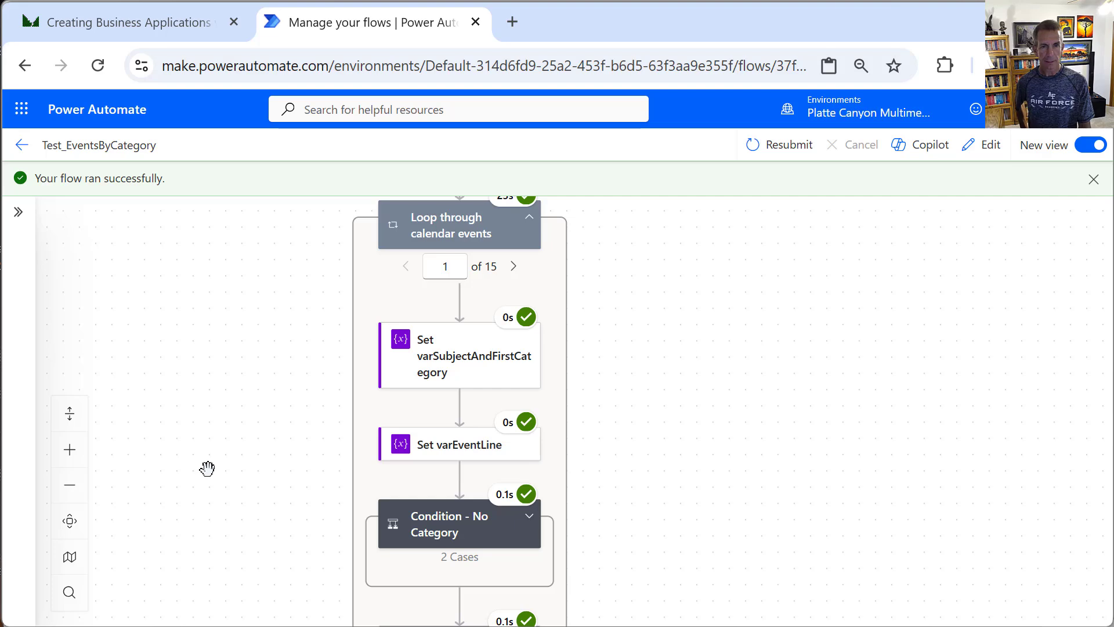
click(444, 373)
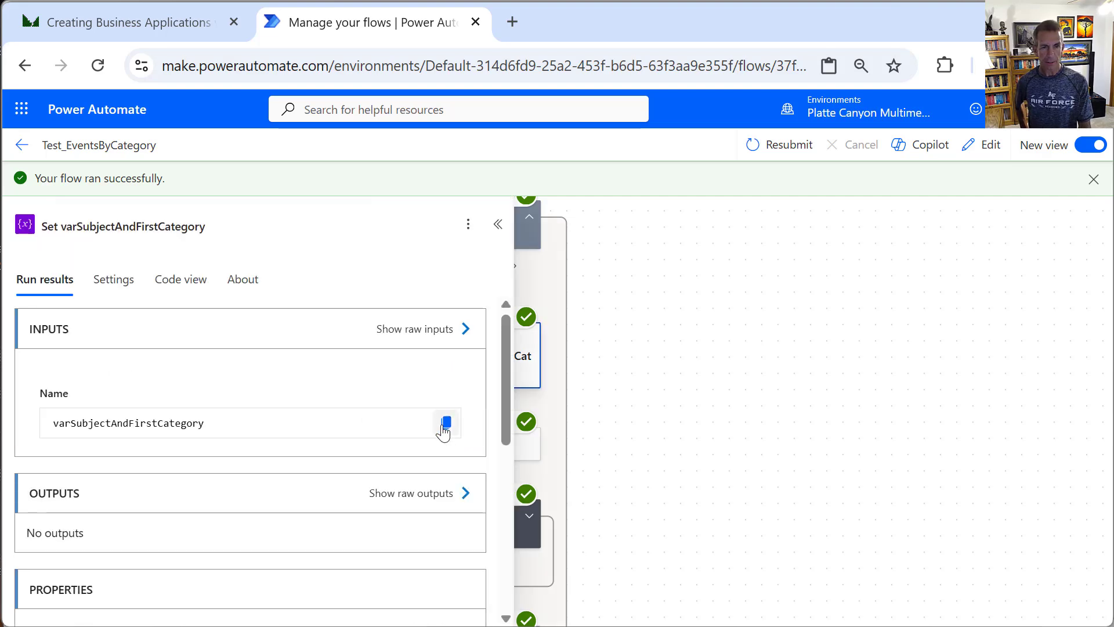
click(435, 498)
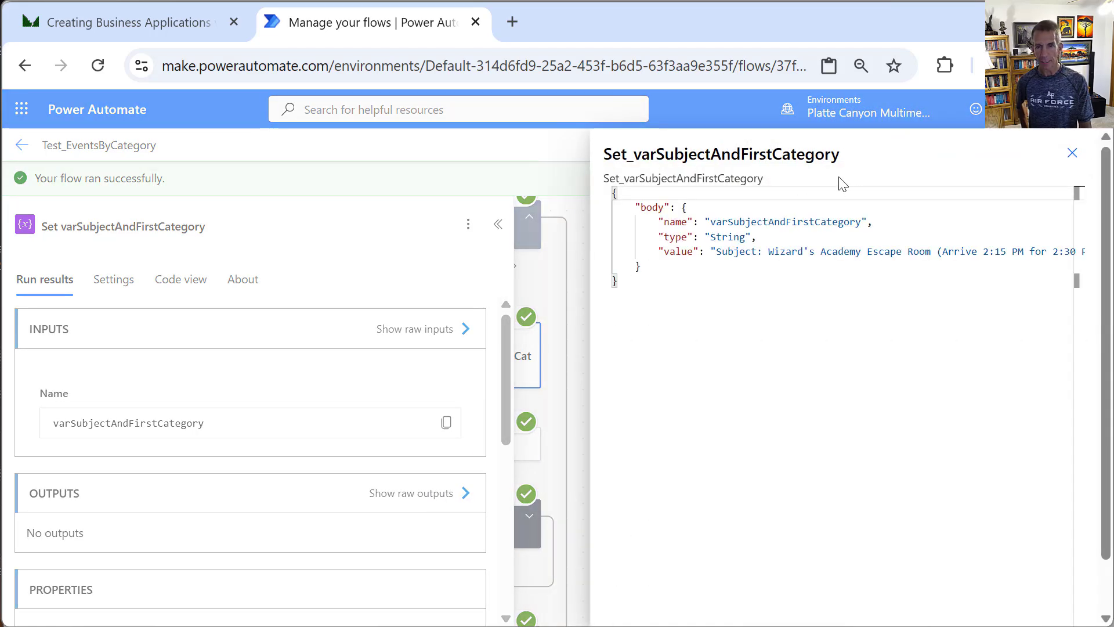
Read the varSubjectAndFirstCategory value in the raw outputs through to its end and close the outputs
click(1036, 251)
key(Right)
key(Right)
key(Right)
key(Right)
key(Right)
key(Right)
key(Right)
key(Right)
key(Right)
key(Right)
key(Right)
key(Right)
key(Right)
key(Right)
key(Right)
key(Right)
key(Right)
key(Right)
key(Right)
key(Right)
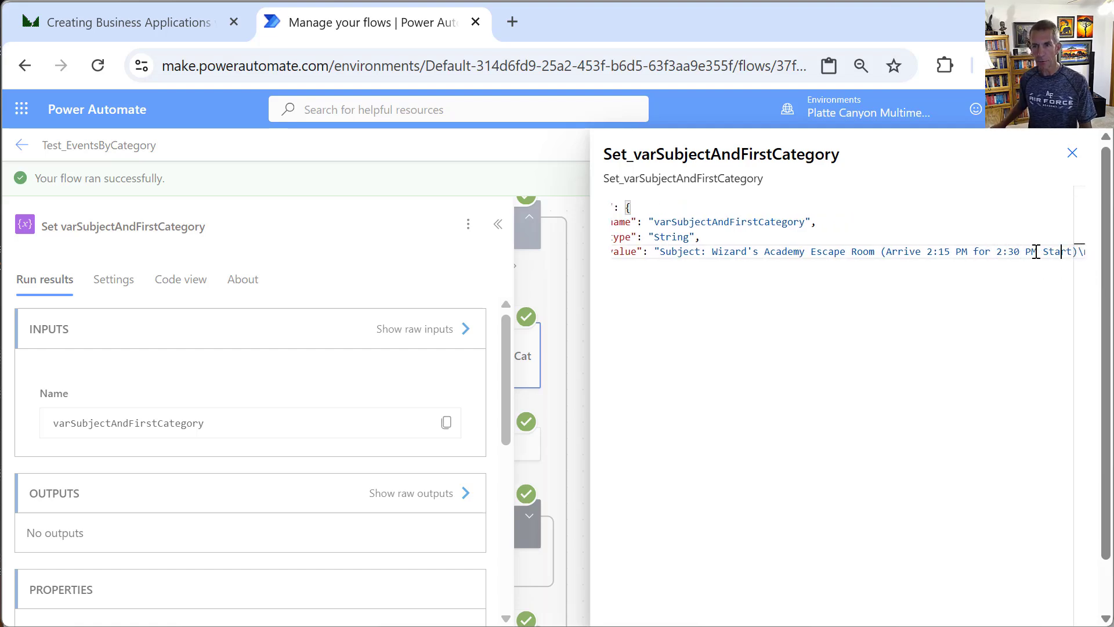
key(Right)
key(Right)
key(Right)
key(Right)
key(Right)
key(Right)
key(Right)
key(Right)
key(Right)
key(Right)
key(Right)
key(Right)
key(Right)
key(Right)
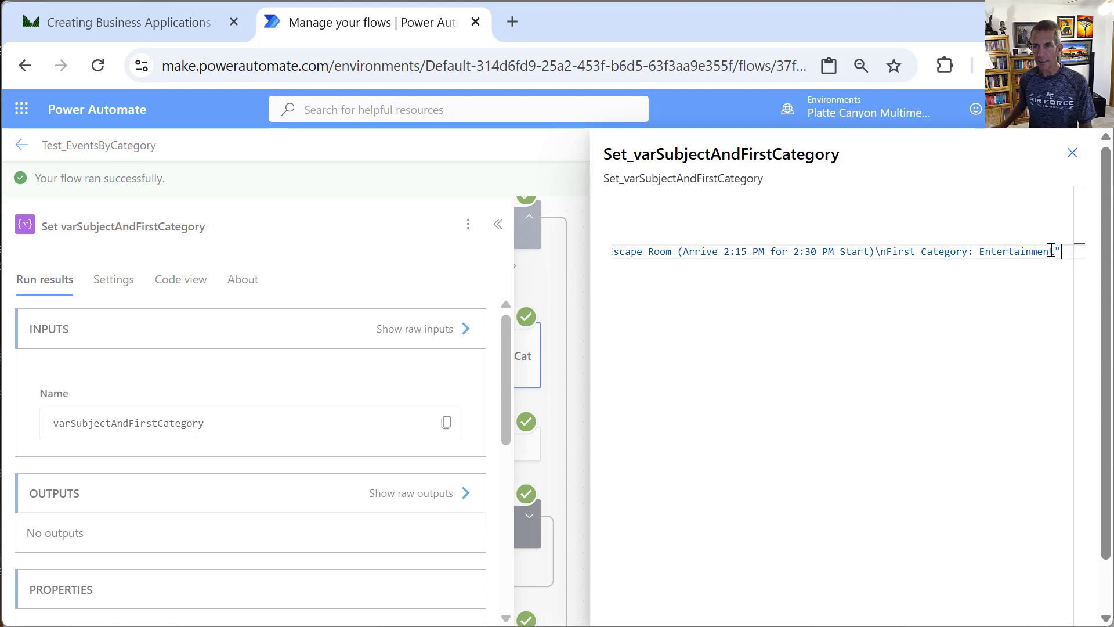
click(1071, 153)
Find Condition - Entertainment in the loop's first iteration and expand it to show its True and False branches
drag(642, 428, 919, 306)
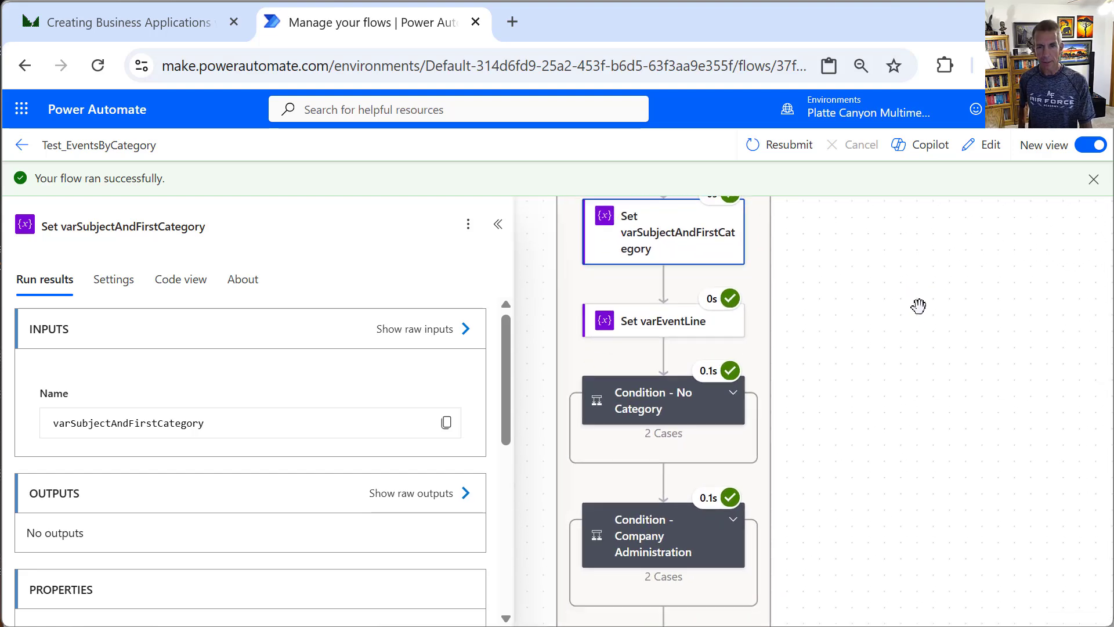
scroll(919, 306, down, 2)
scroll(903, 391, down, 3)
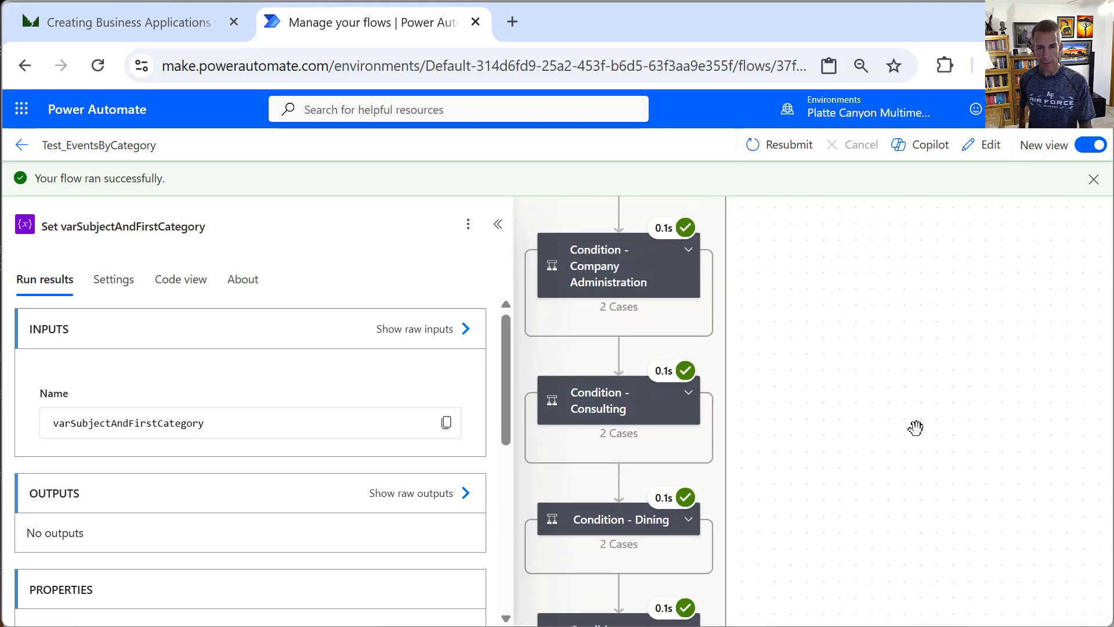
scroll(923, 365, down, 1)
scroll(877, 371, down, 2)
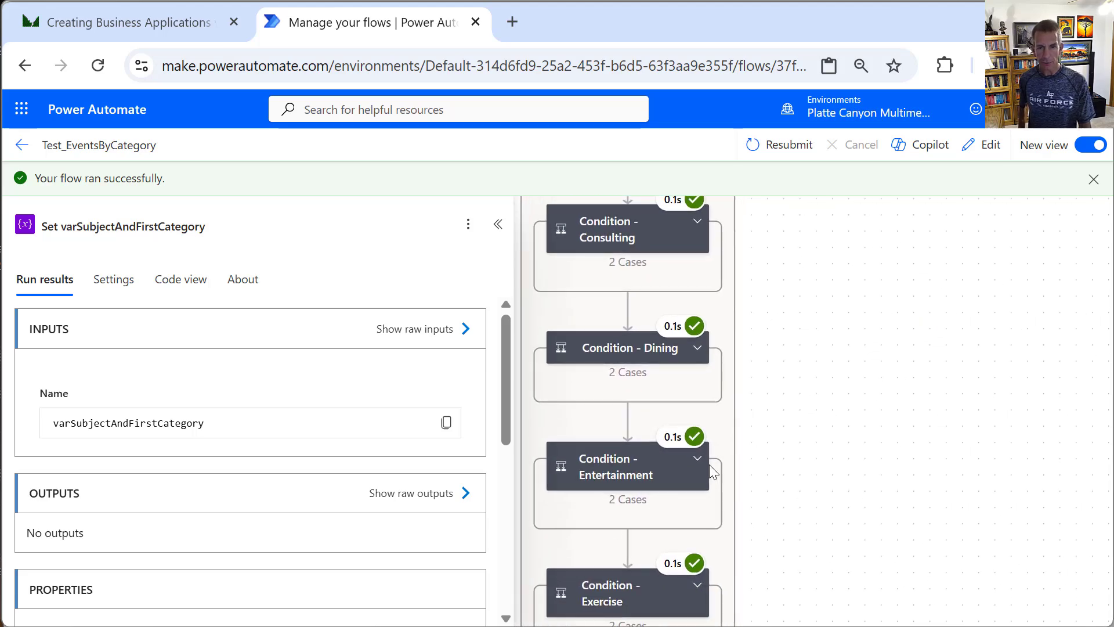
click(696, 458)
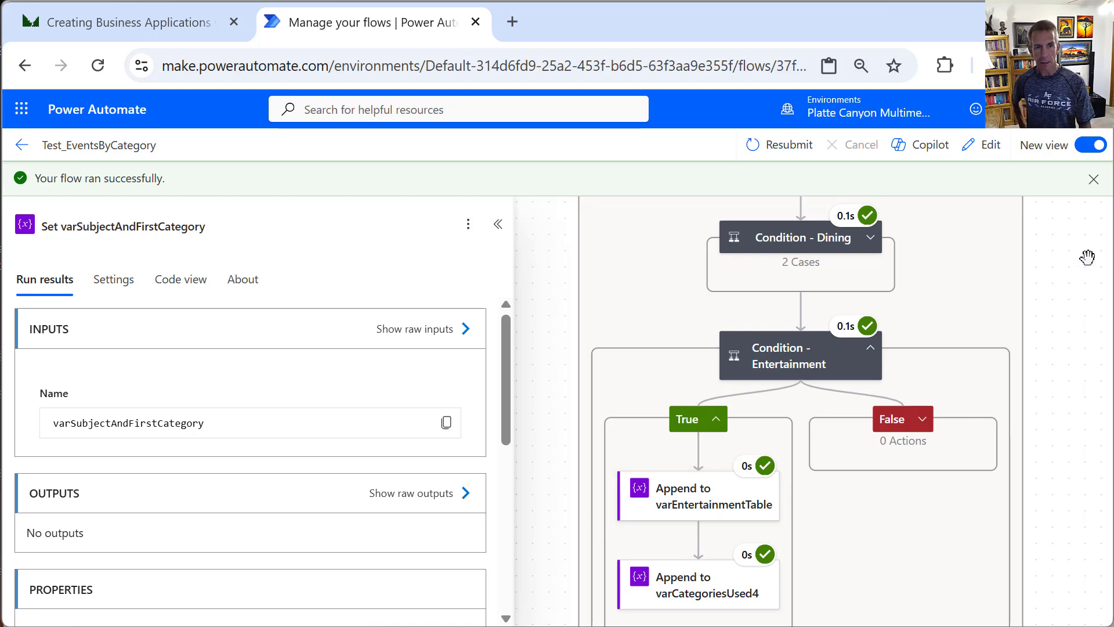
Examine the raw outputs of Get Outlook category names - just for checking for the category display names, and close them
drag(1086, 256, 1087, 624)
drag(1087, 321, 1076, 560)
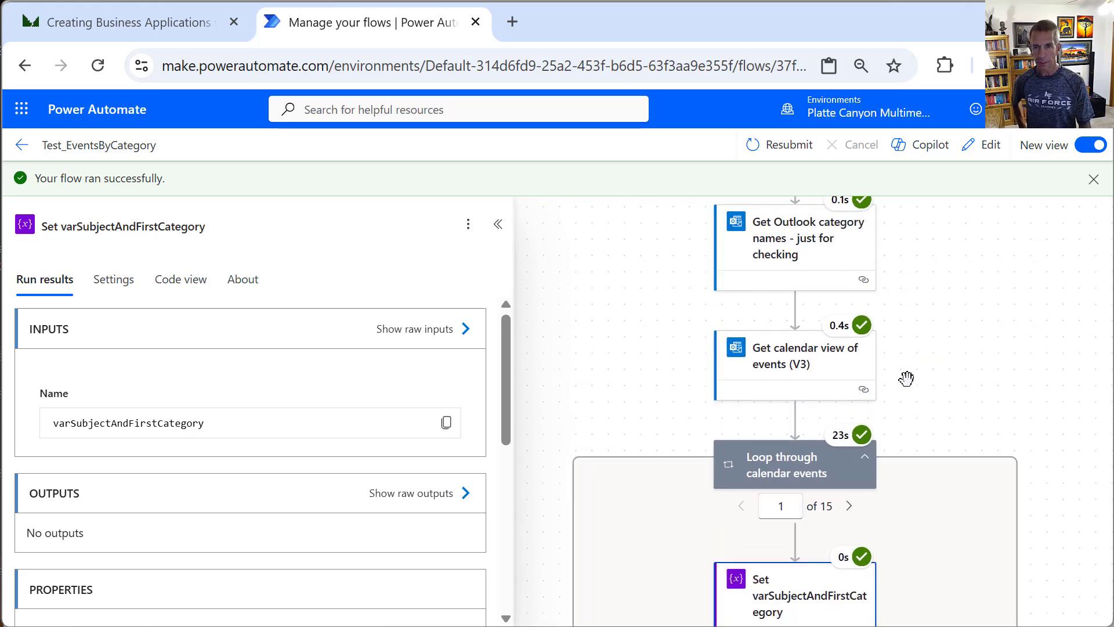
click(766, 243)
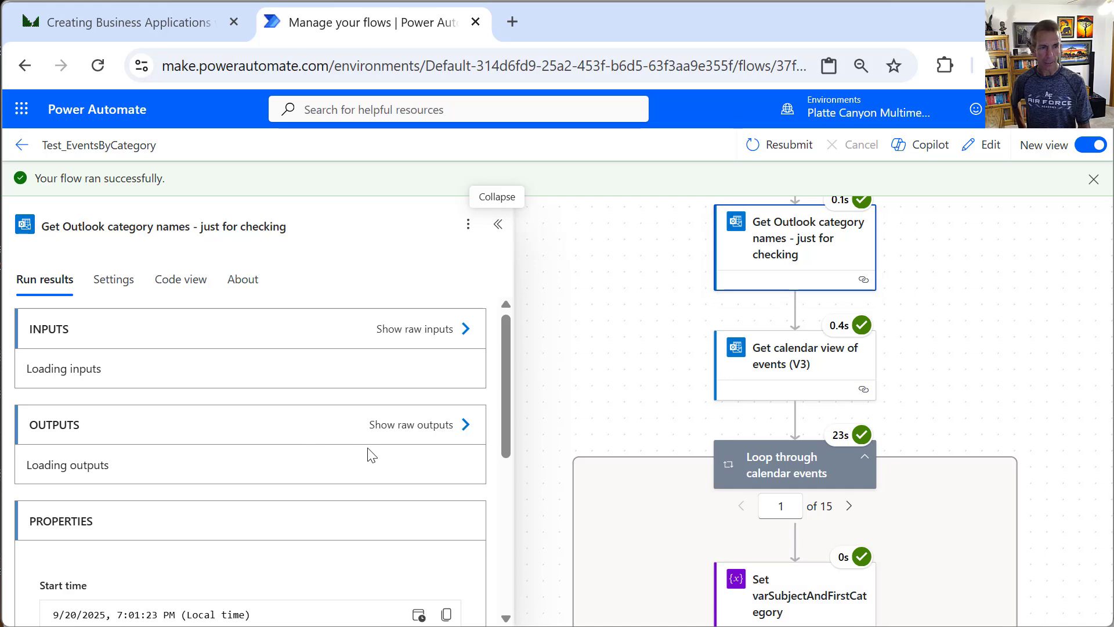
click(411, 434)
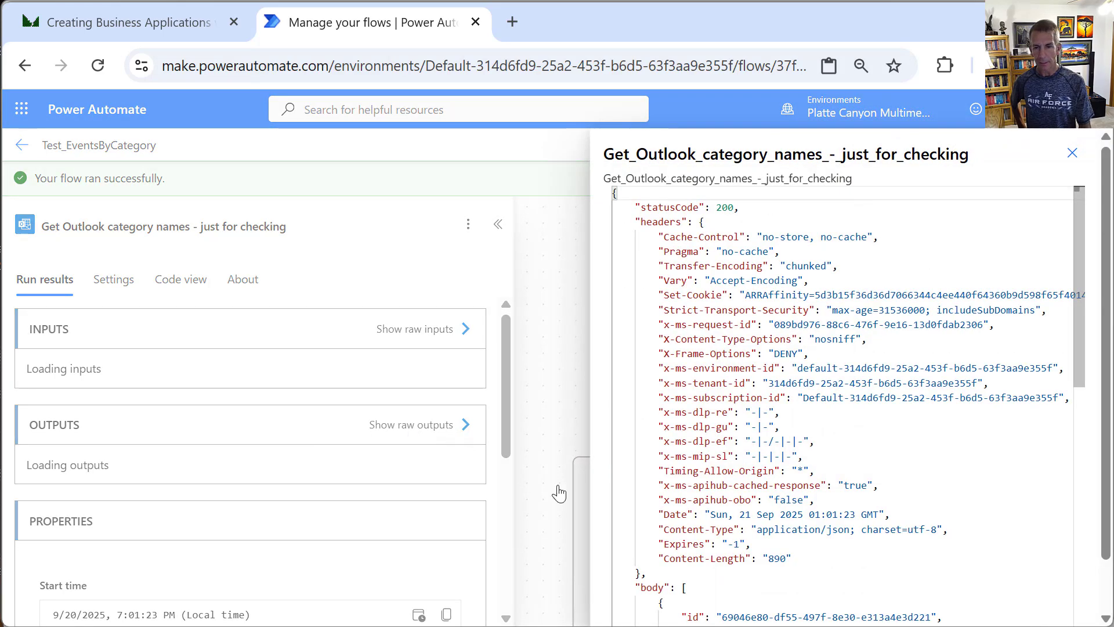
drag(1083, 378, 1083, 517)
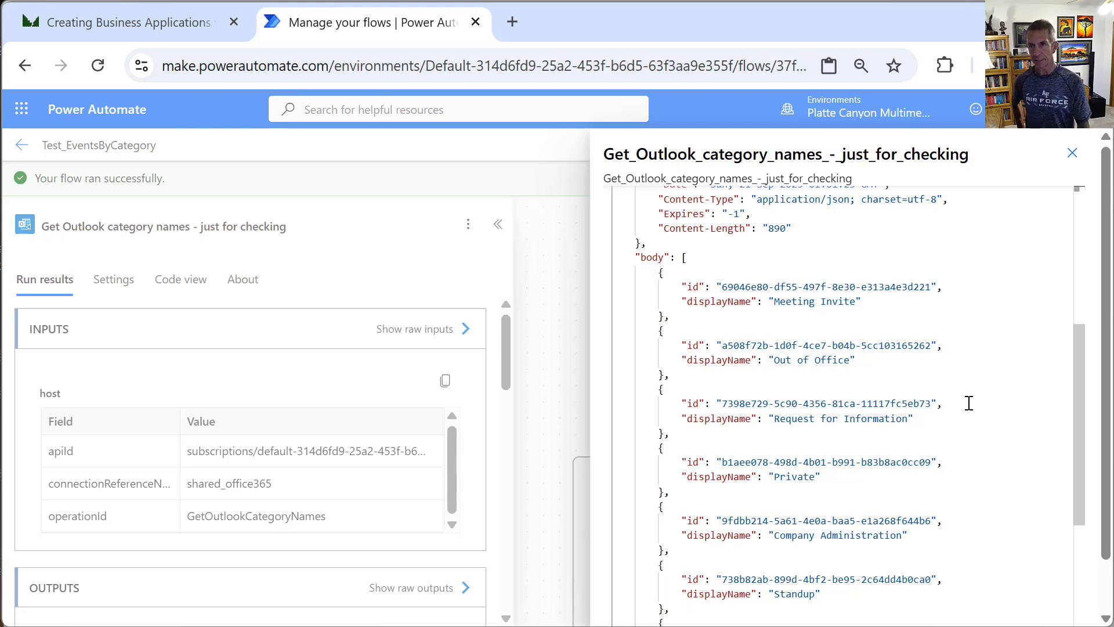
click(1071, 153)
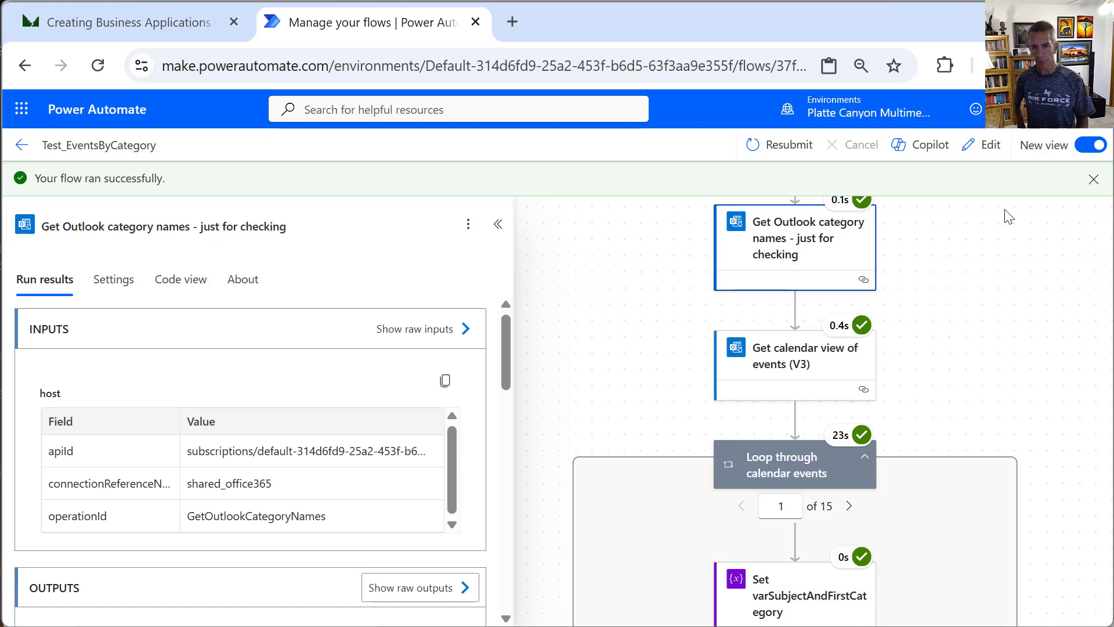
Leave the run results and open the Video_EventsByCategory flow for editing
drag(1070, 438, 1004, 271)
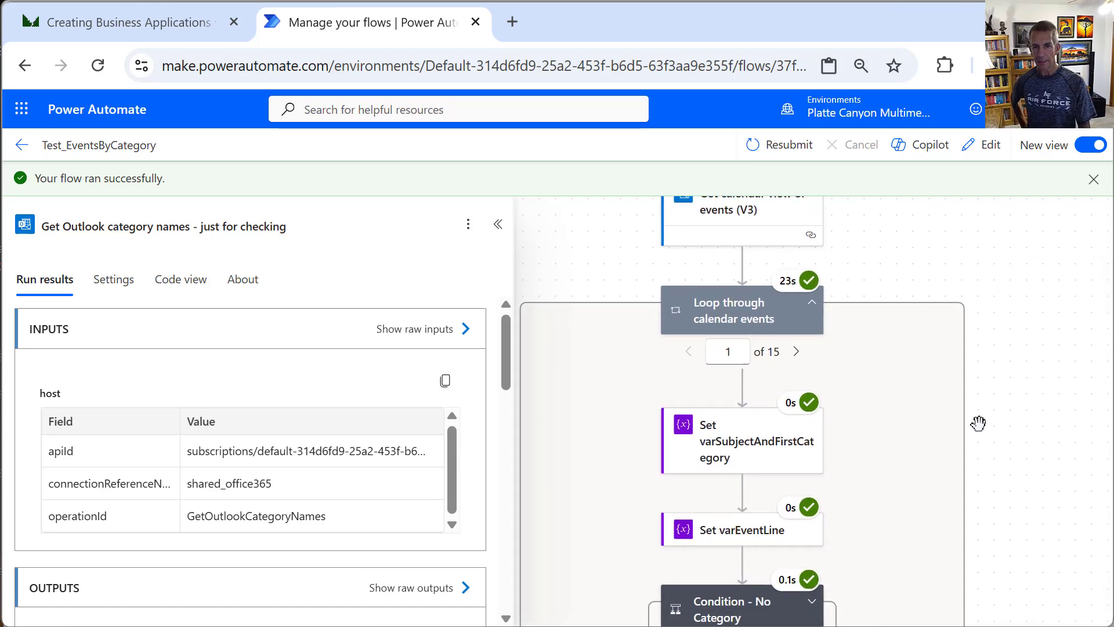
drag(996, 435, 969, 245)
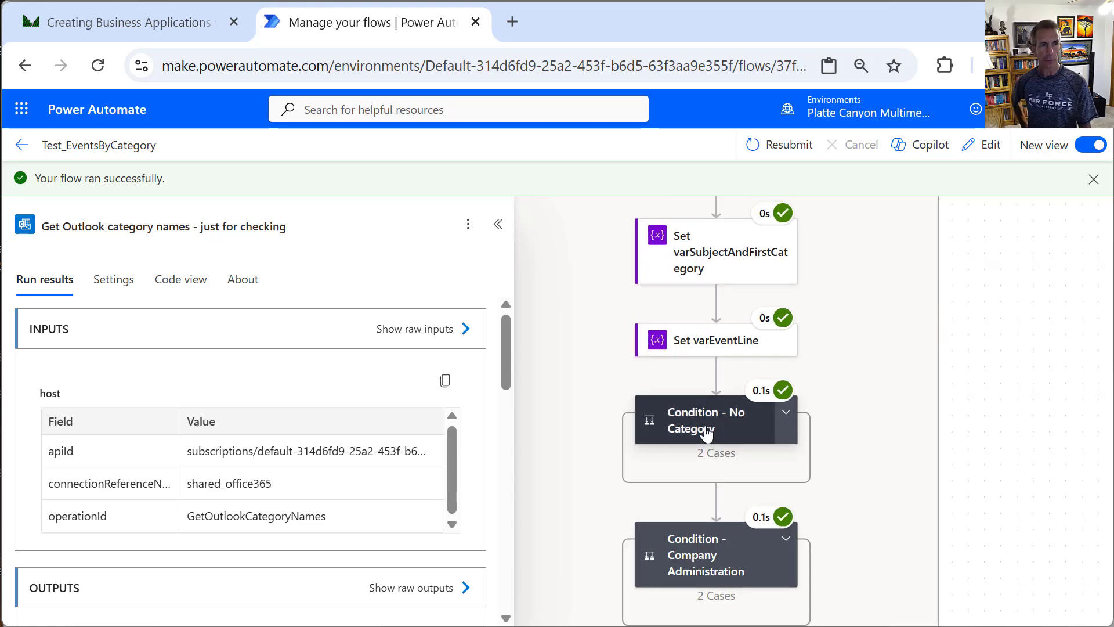
click(22, 146)
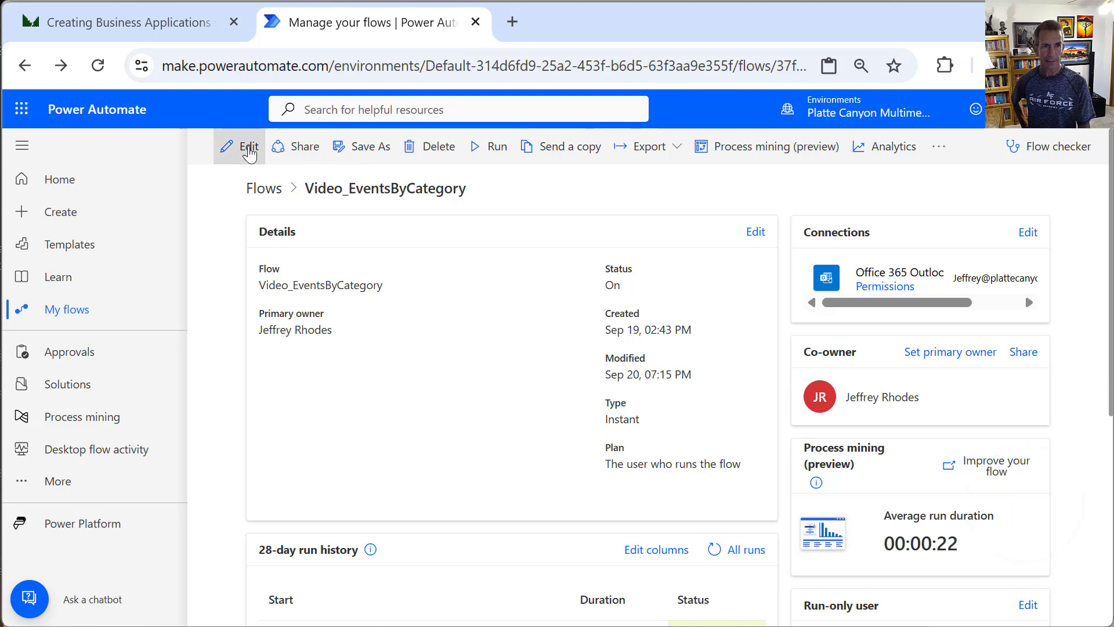
click(253, 152)
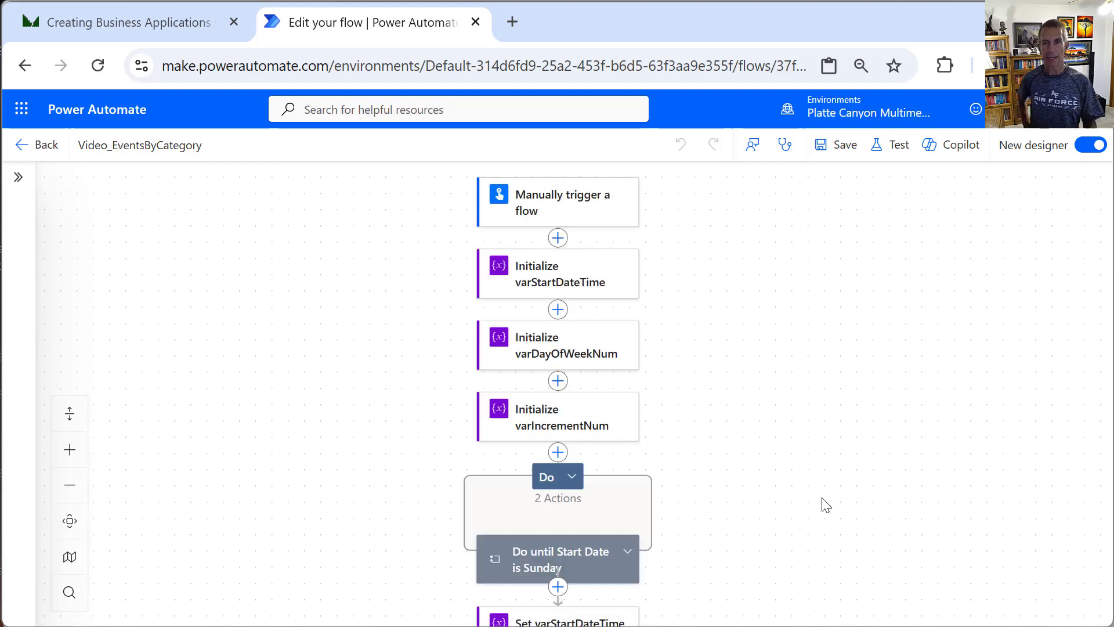
Expand Check If Consulting below the calendar events loop and review its condition expression and its Append to varHtmlOutput 1 action
scroll(847, 231, down, 5)
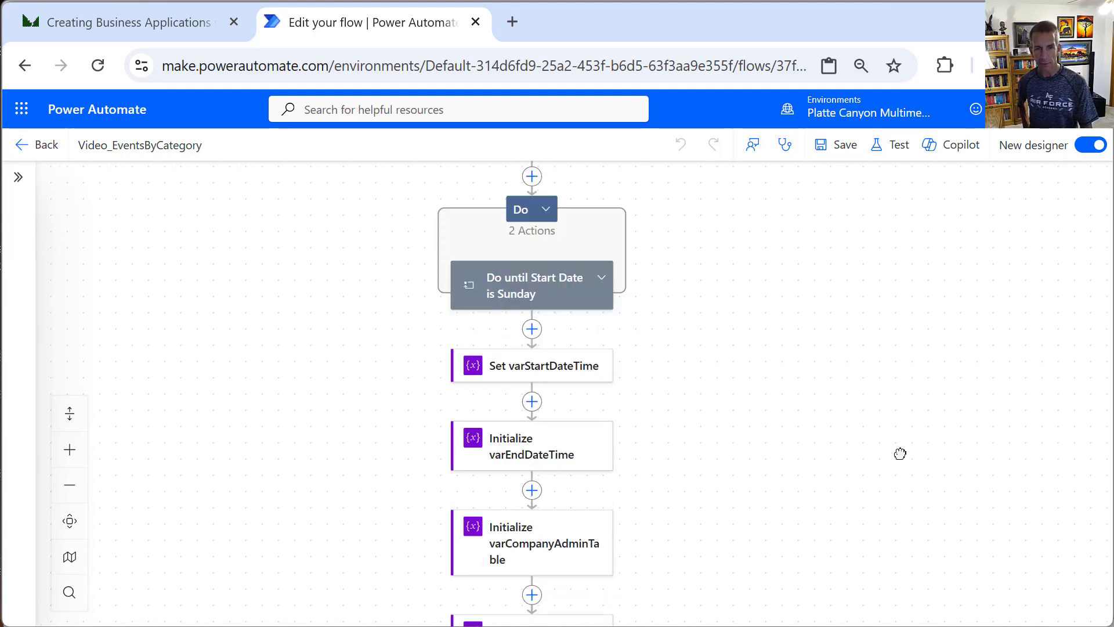
scroll(860, 511, down, 5)
scroll(859, 512, down, 10)
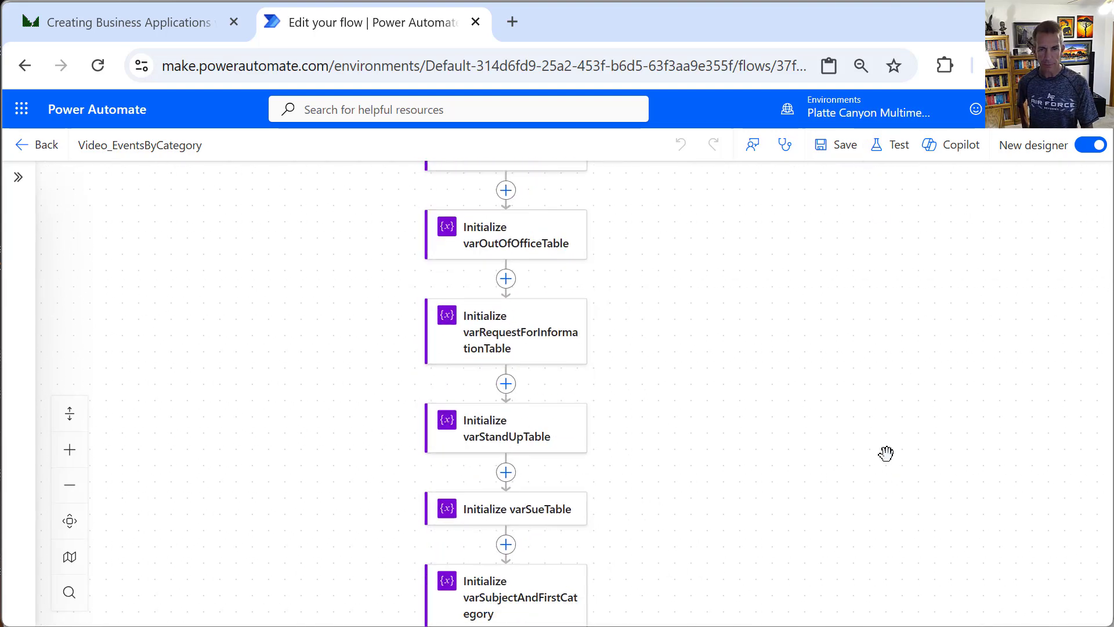
drag(981, 128, 964, 110)
drag(837, 598, 830, 385)
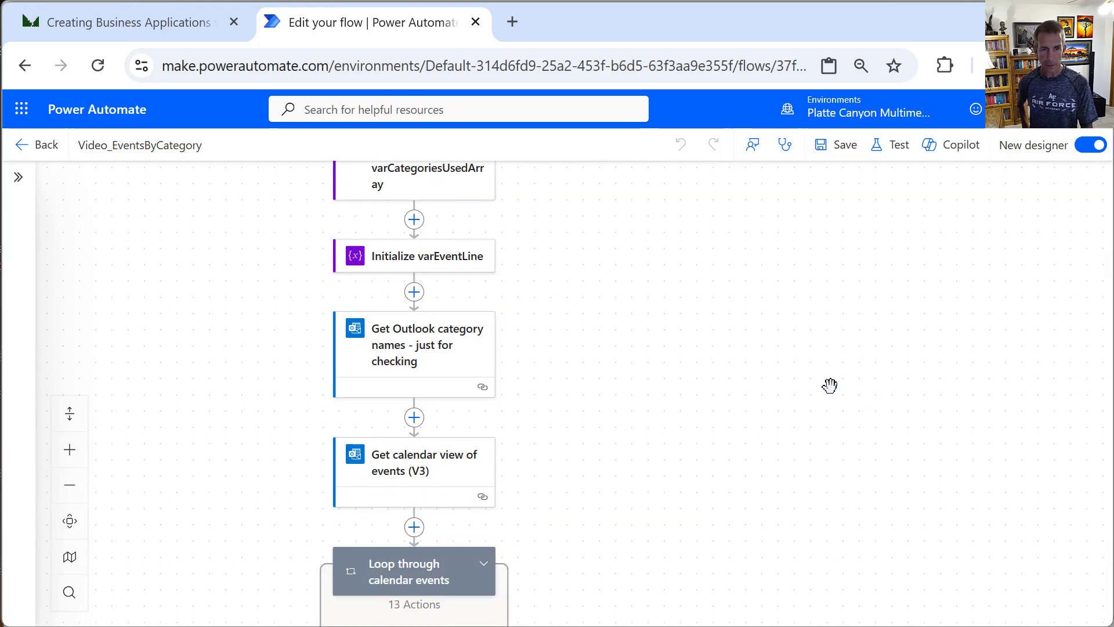
drag(842, 517, 833, 354)
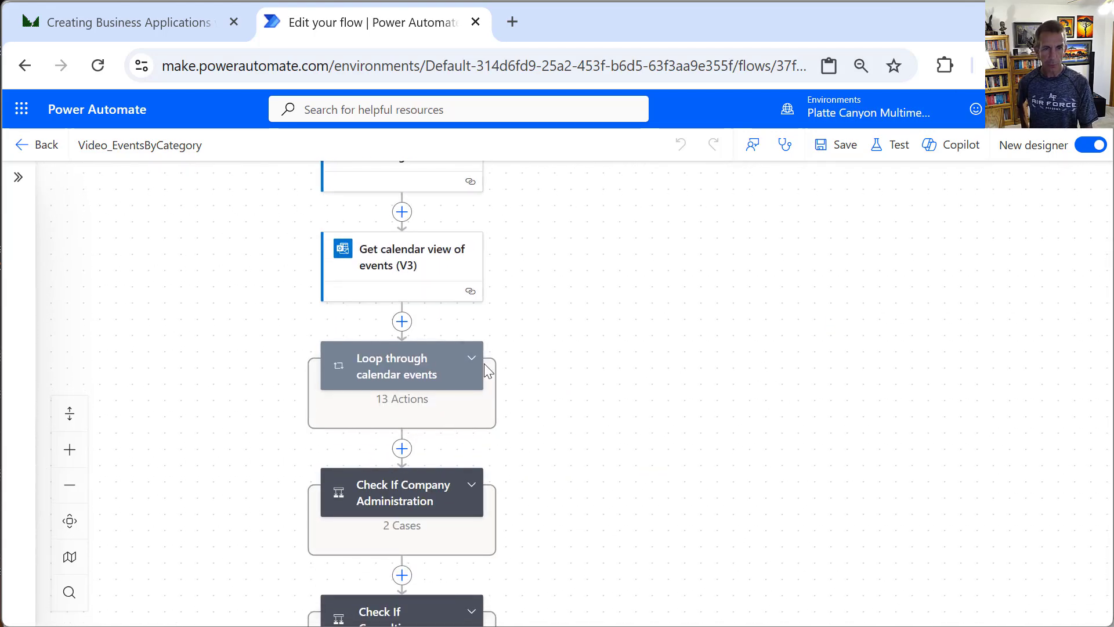
drag(510, 394, 649, 284)
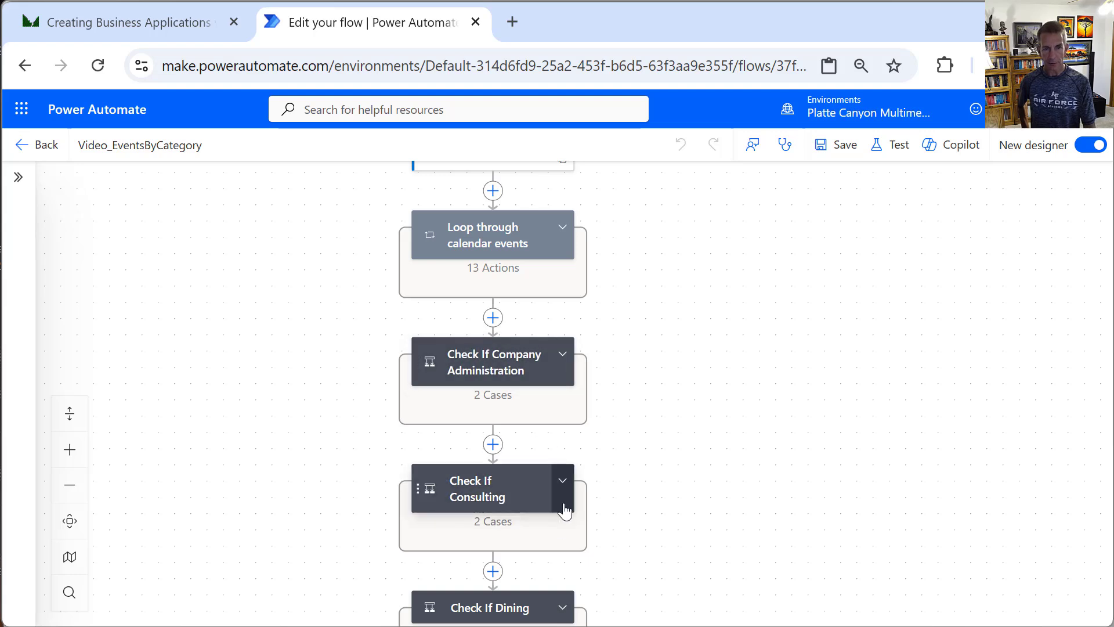
click(559, 481)
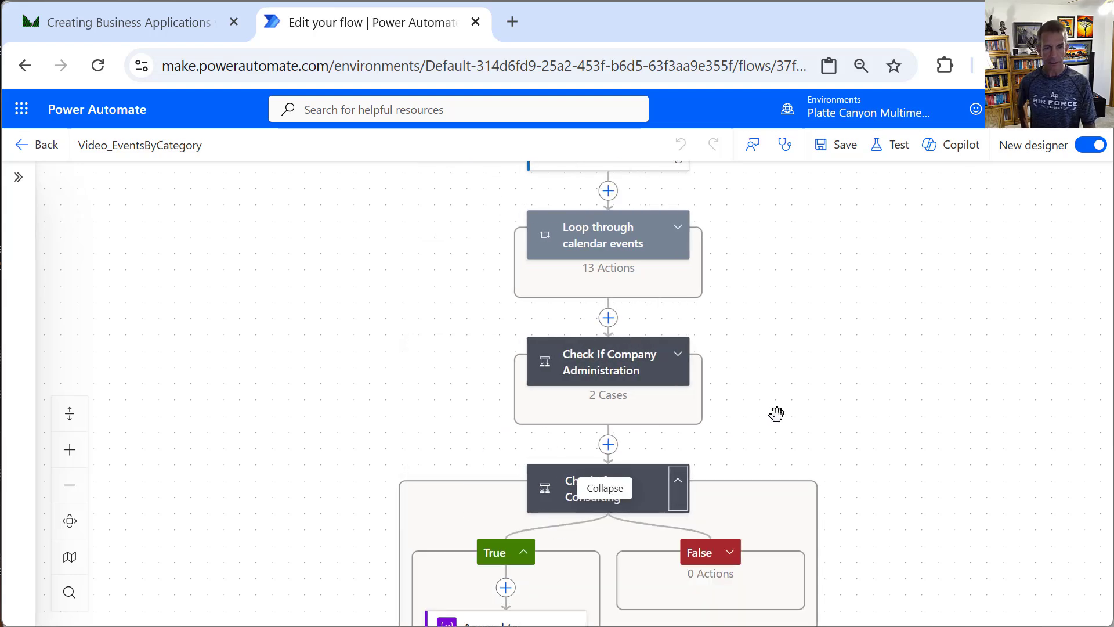
click(609, 490)
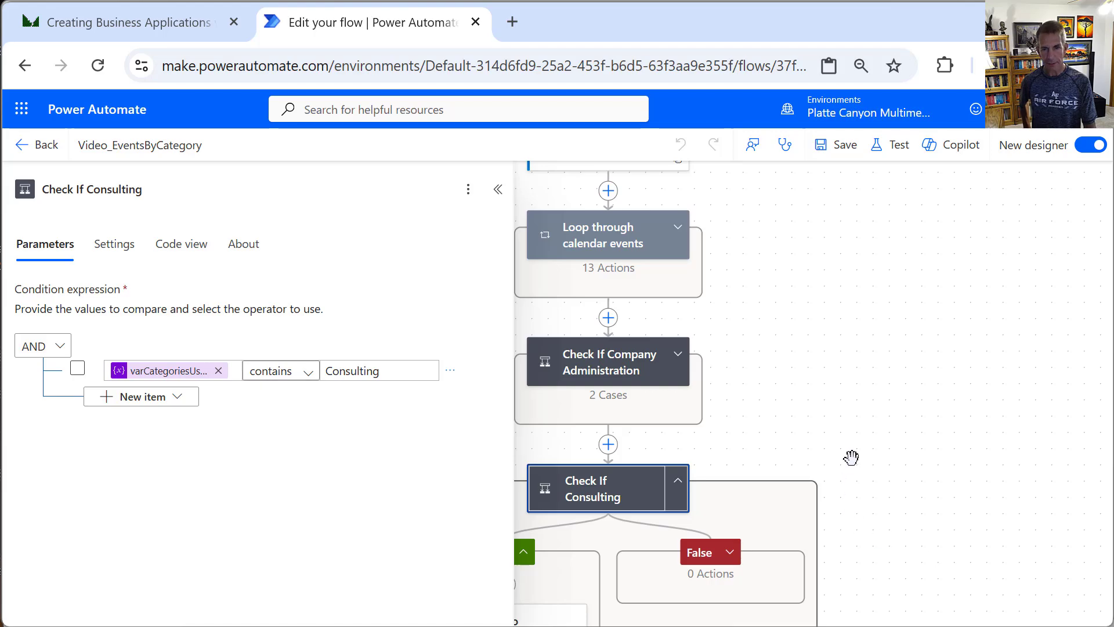
drag(851, 455, 940, 232)
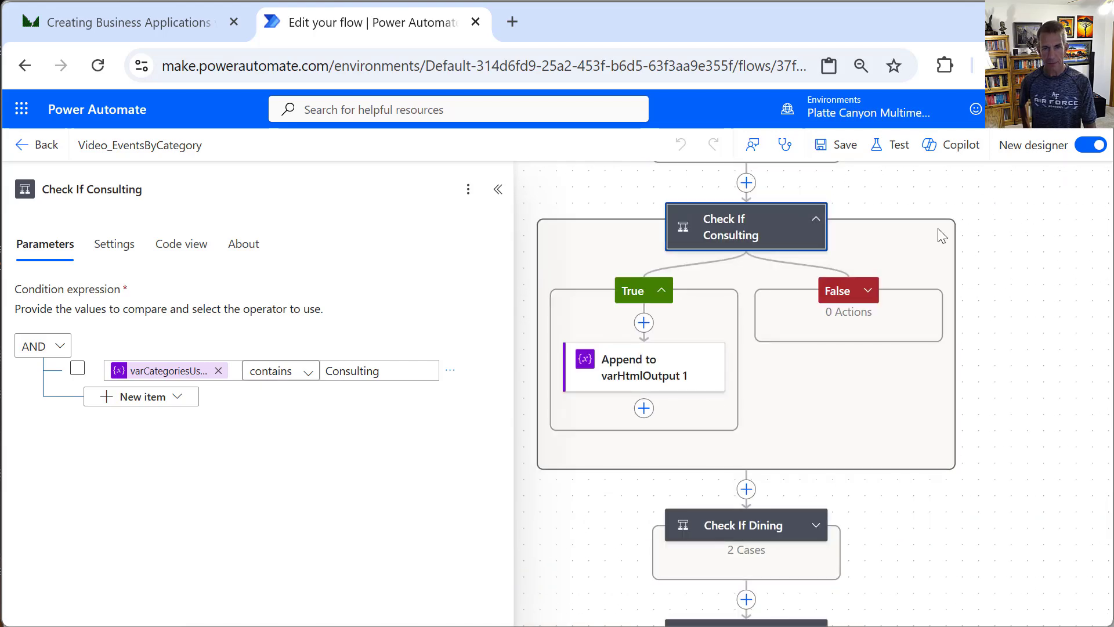
click(670, 370)
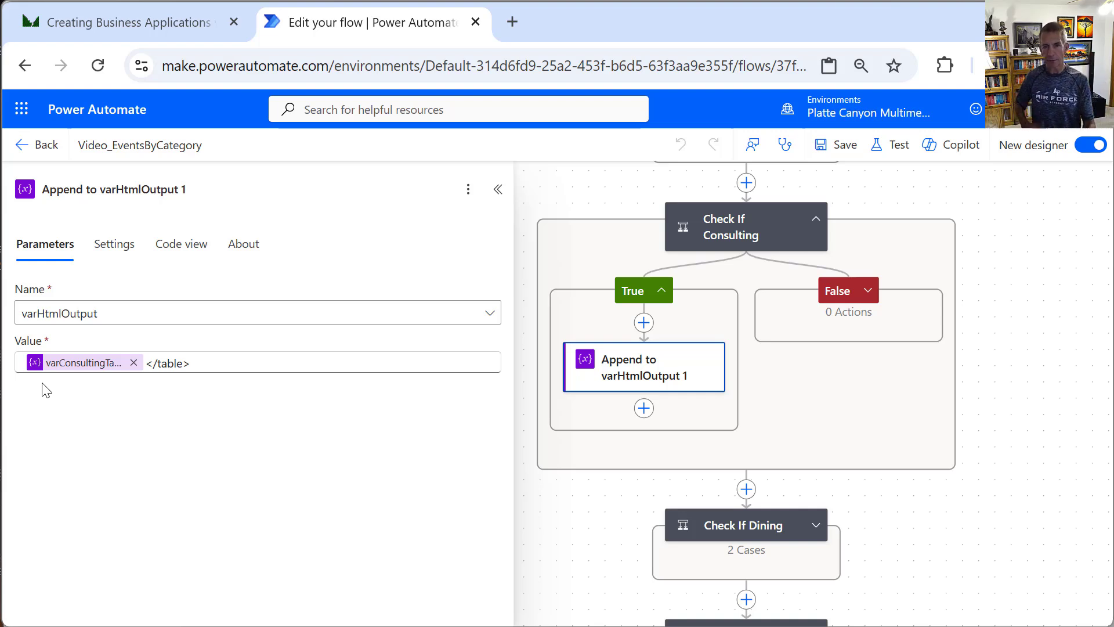
Expand Check If Dining and review its condition expression and its Append to varHtmlOutput 2 action, then collapse the action details
click(810, 524)
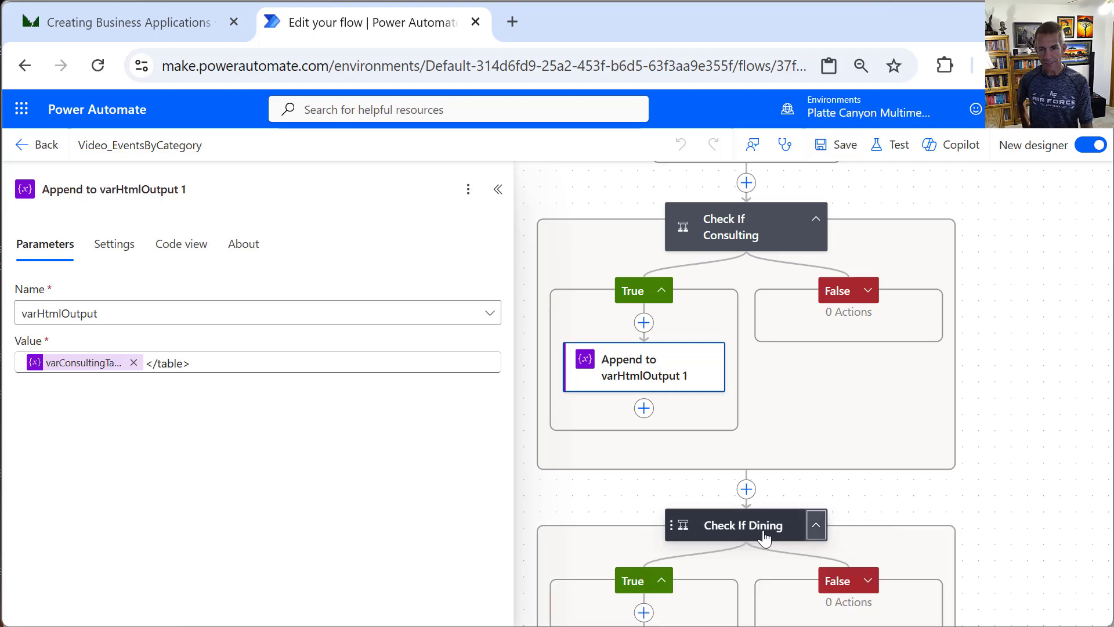
click(696, 533)
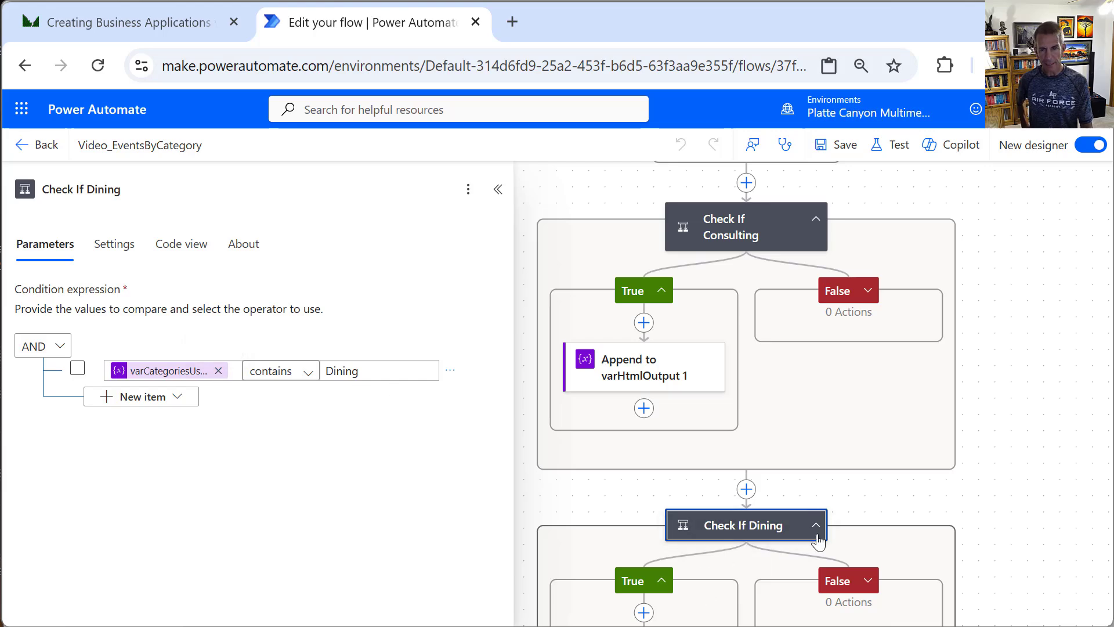
drag(965, 494, 888, 259)
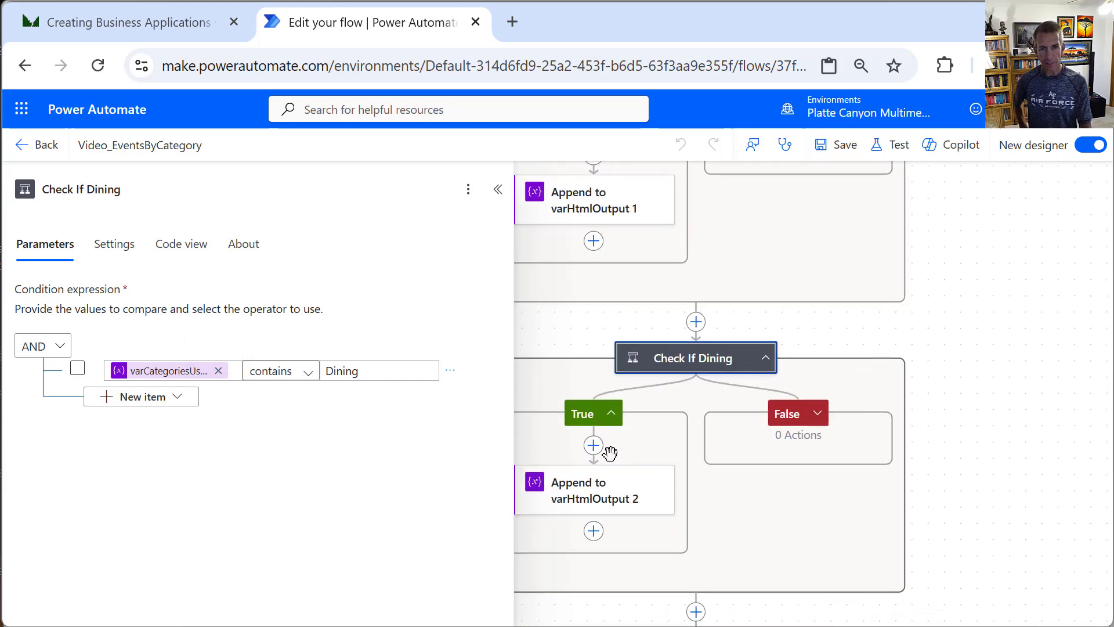
click(616, 499)
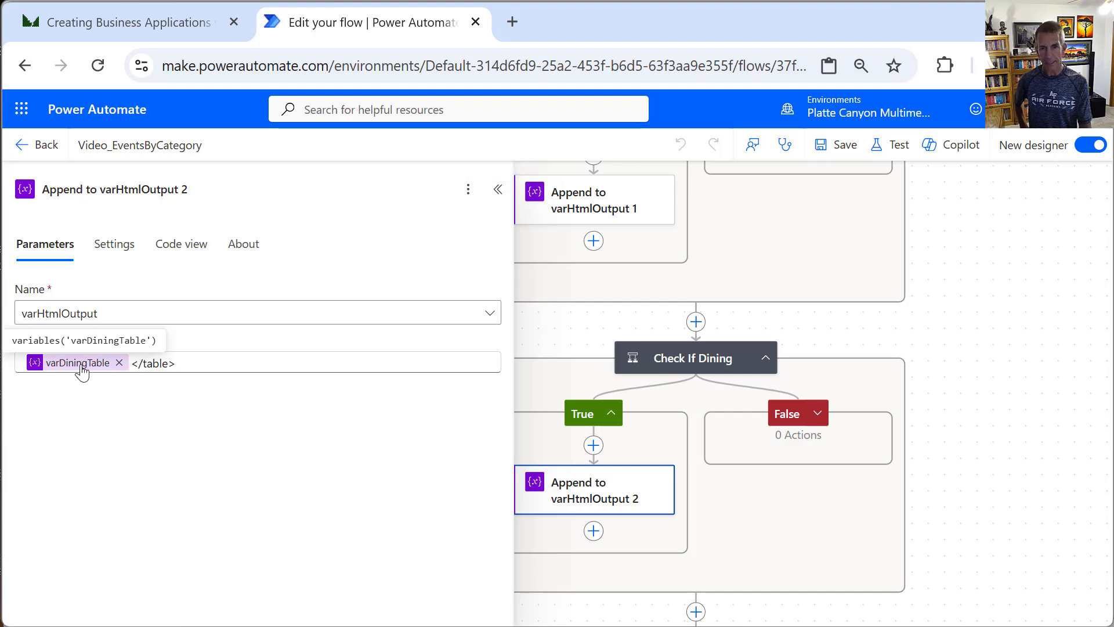
drag(940, 348, 983, 393)
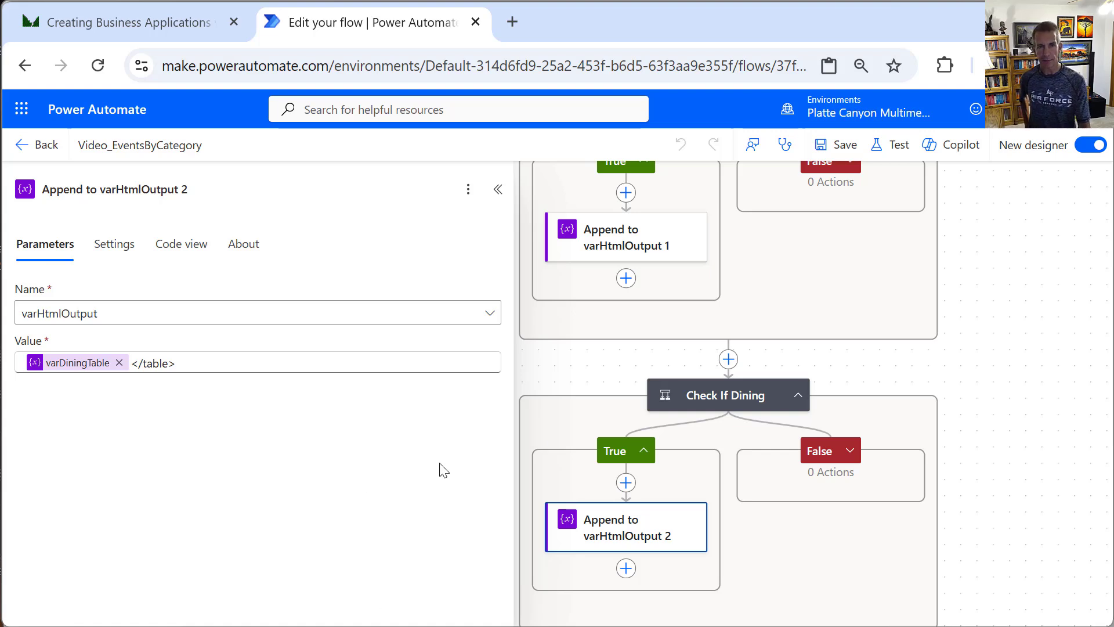
click(498, 190)
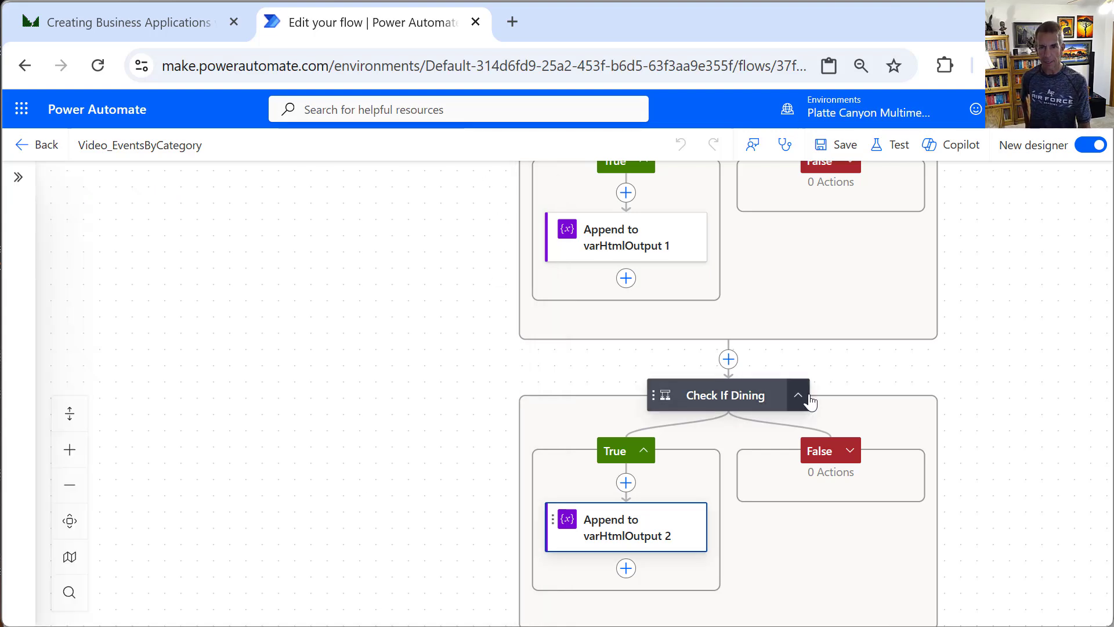
Open the Send an email (V2) action at the flow's end and show the first formatDateTime expression in its subject
scroll(998, 433, down, 5)
scroll(945, 504, down, 4)
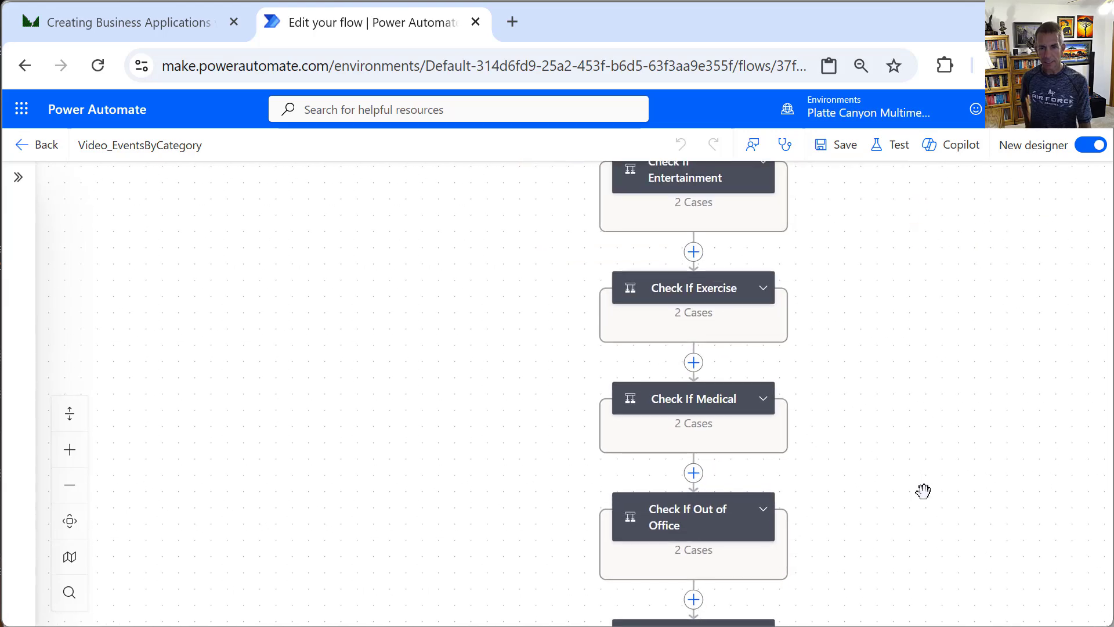
drag(924, 490, 931, 248)
drag(920, 530, 885, 290)
drag(909, 552, 940, 402)
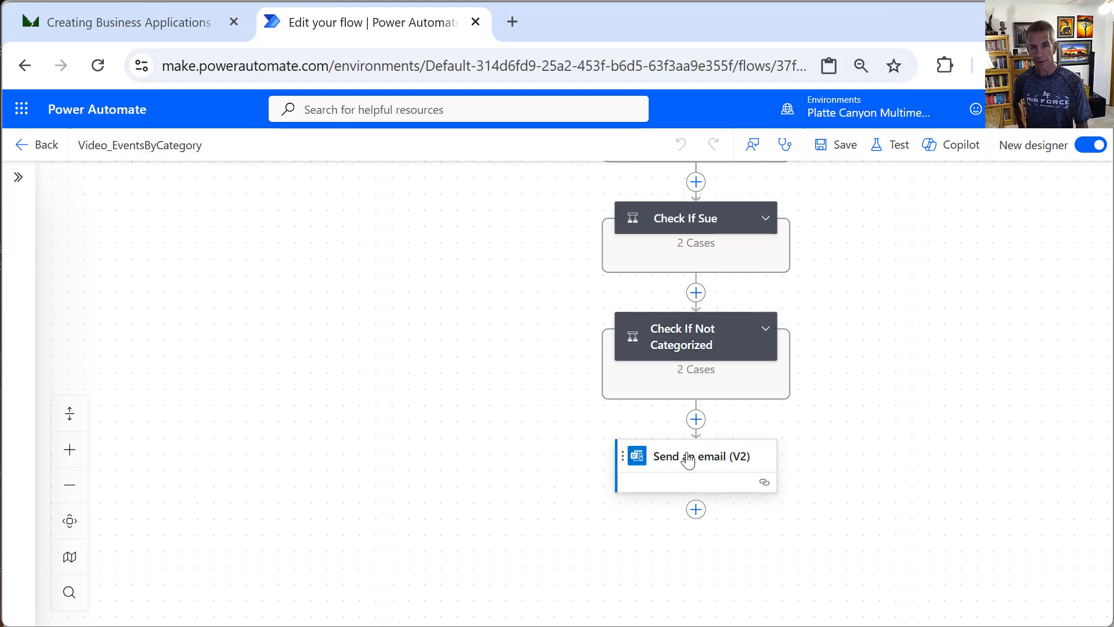
click(688, 461)
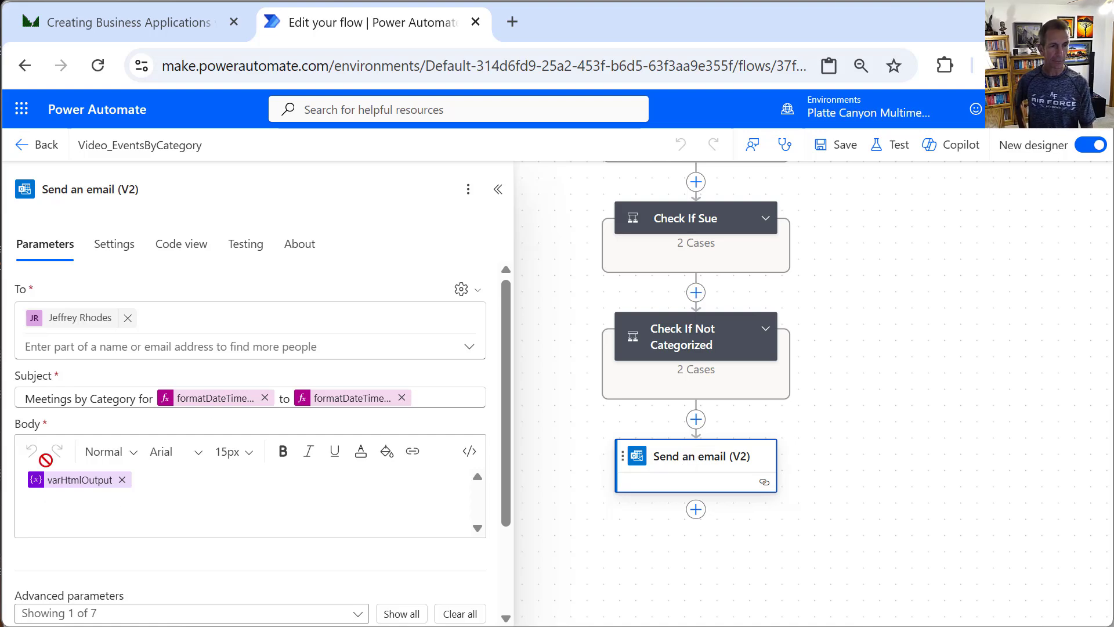
click(209, 400)
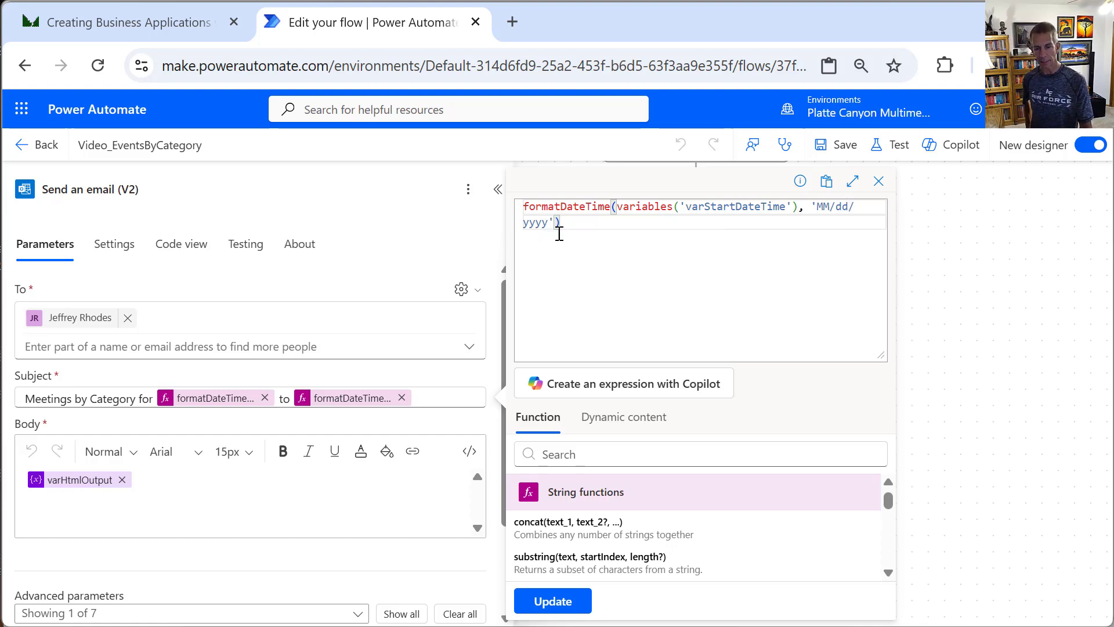
Switch to the received Outlook message, check the date range in its subject, then return to the flow and close the expression editor
key(alt+Tab)
key(alt+Tab)
key(alt+Tab)
key(alt+Tab)
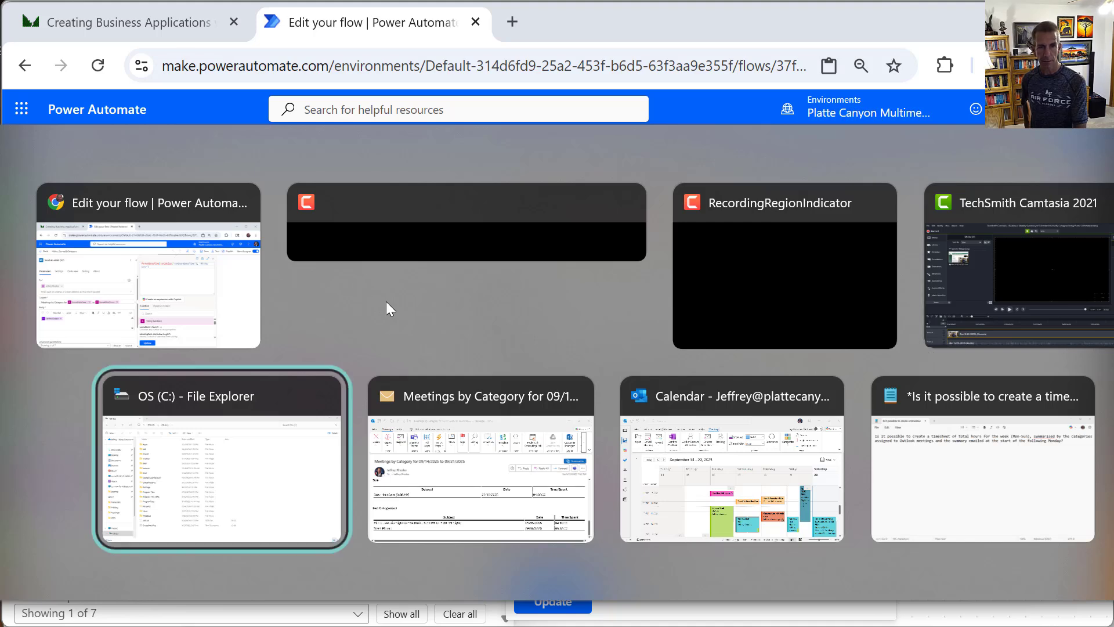
key(alt+Tab)
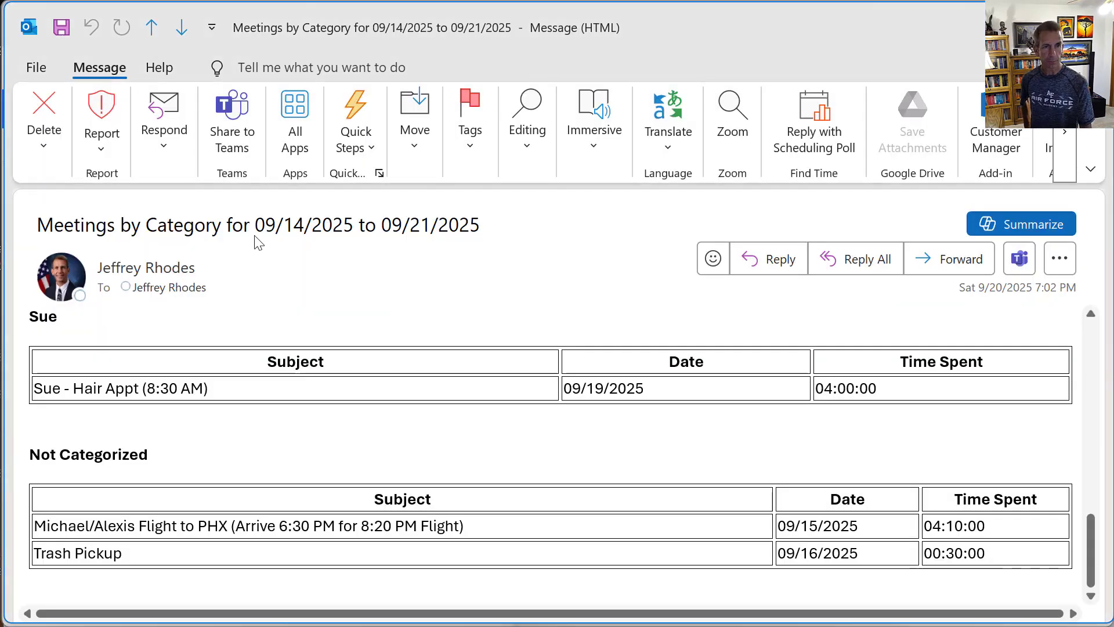
drag(255, 224, 481, 223)
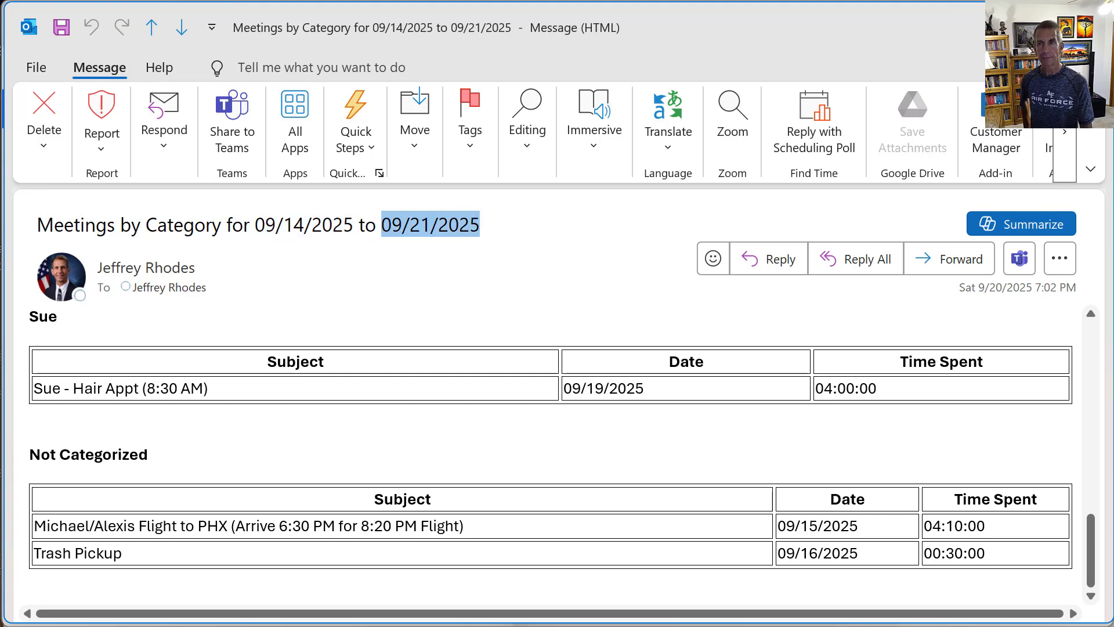
key(alt+Tab)
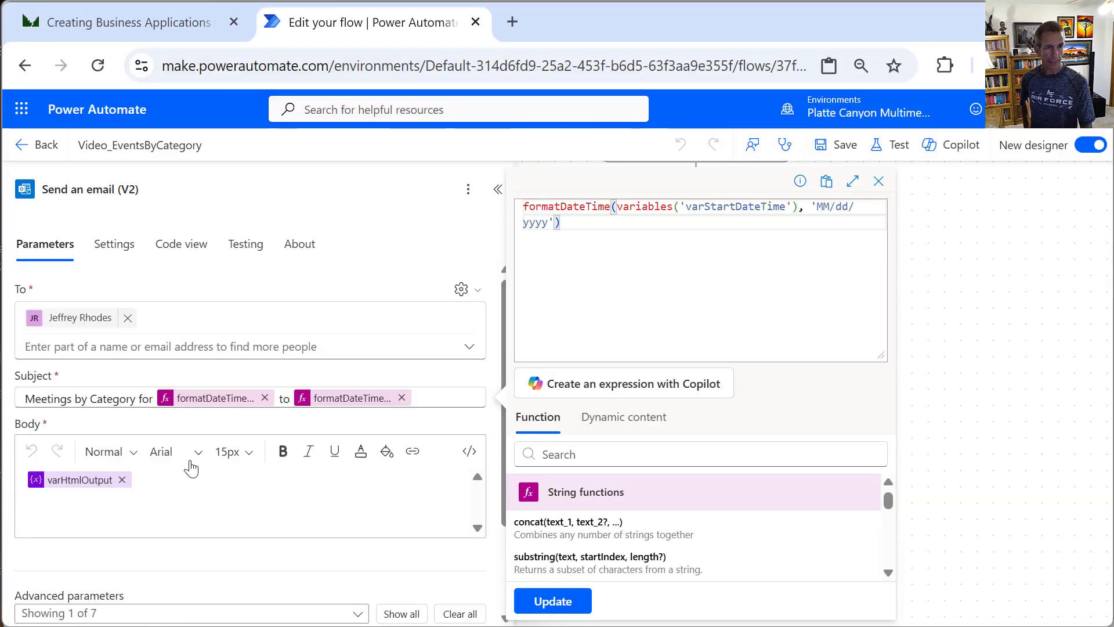
click(180, 490)
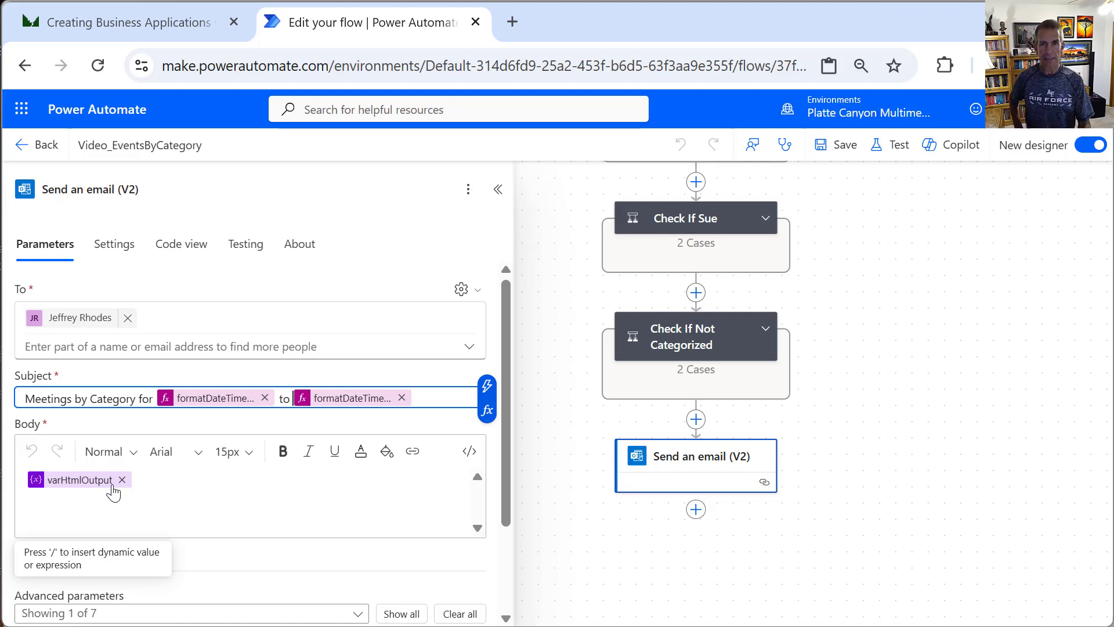
Test the Video_EventsByCategory flow manually and run it
click(894, 146)
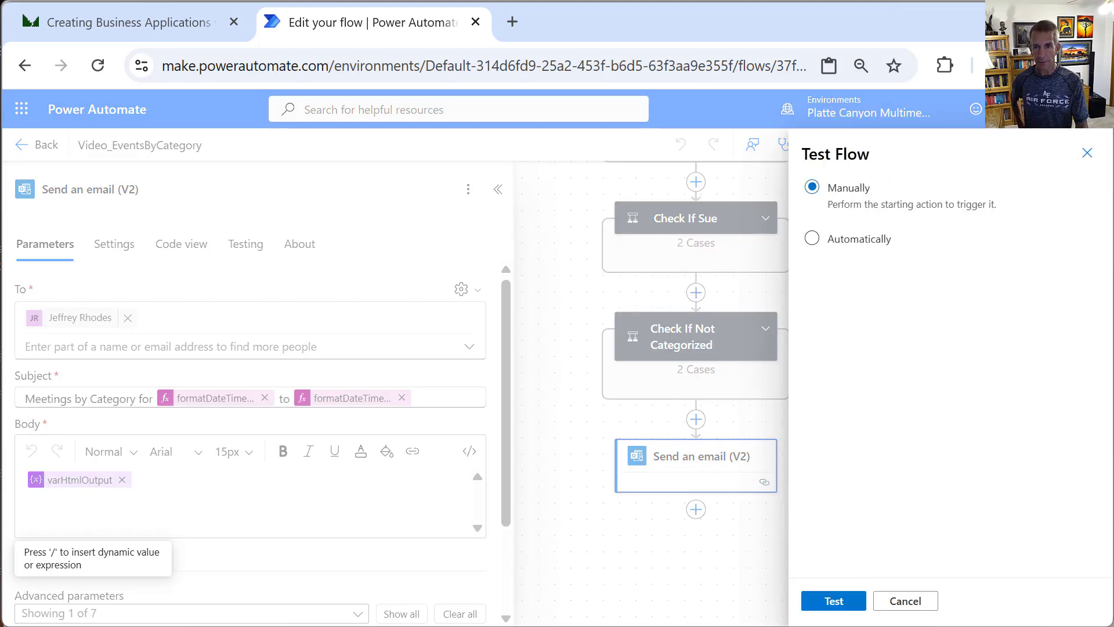
click(832, 603)
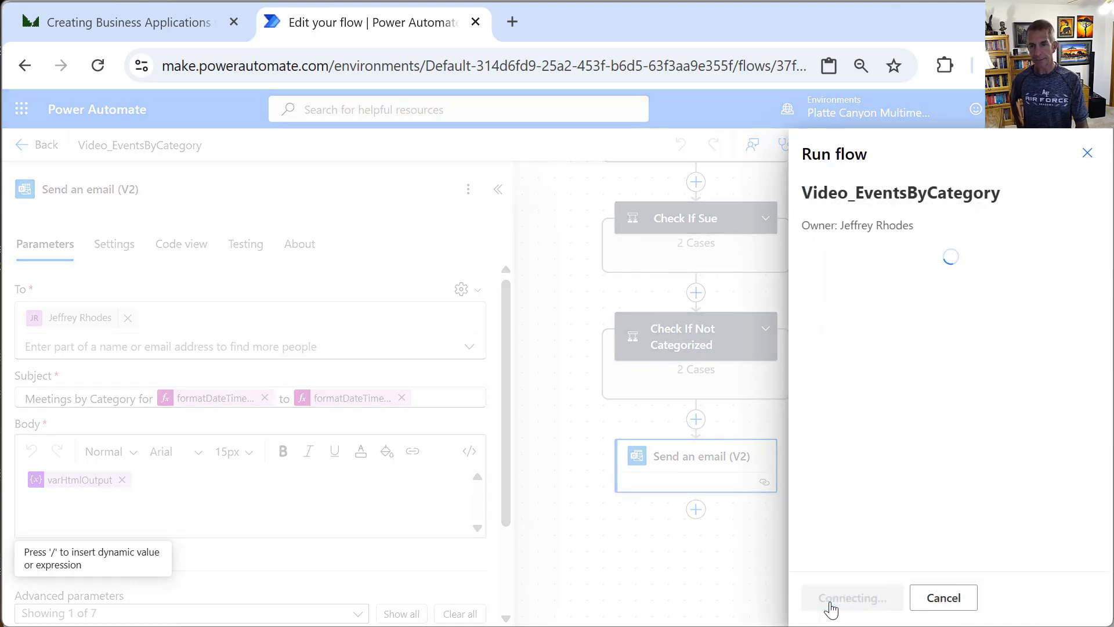
click(831, 606)
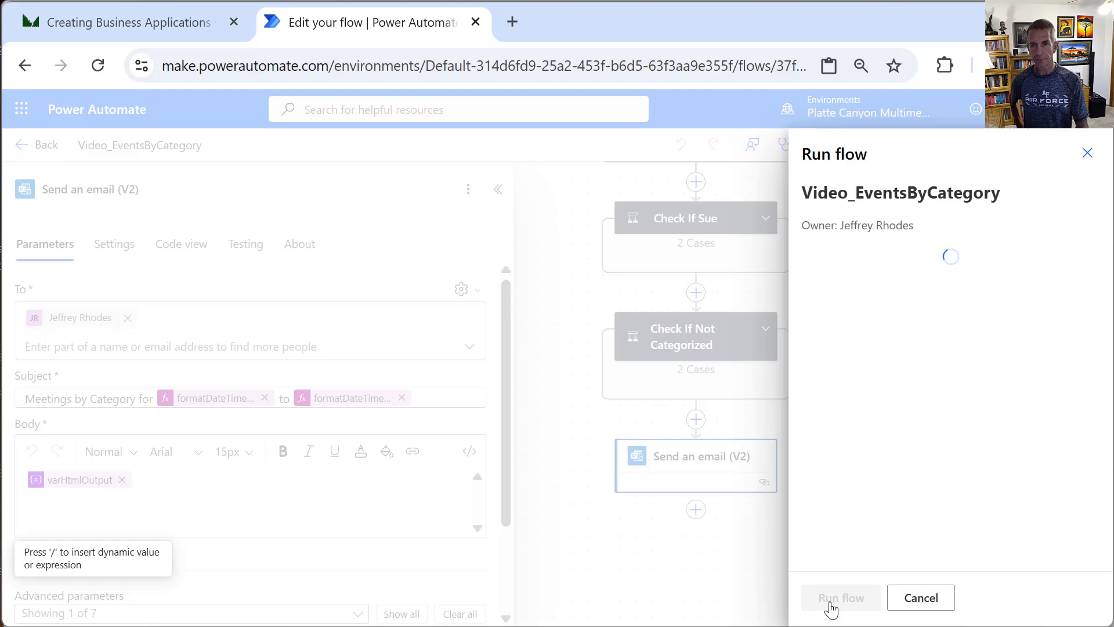
click(831, 606)
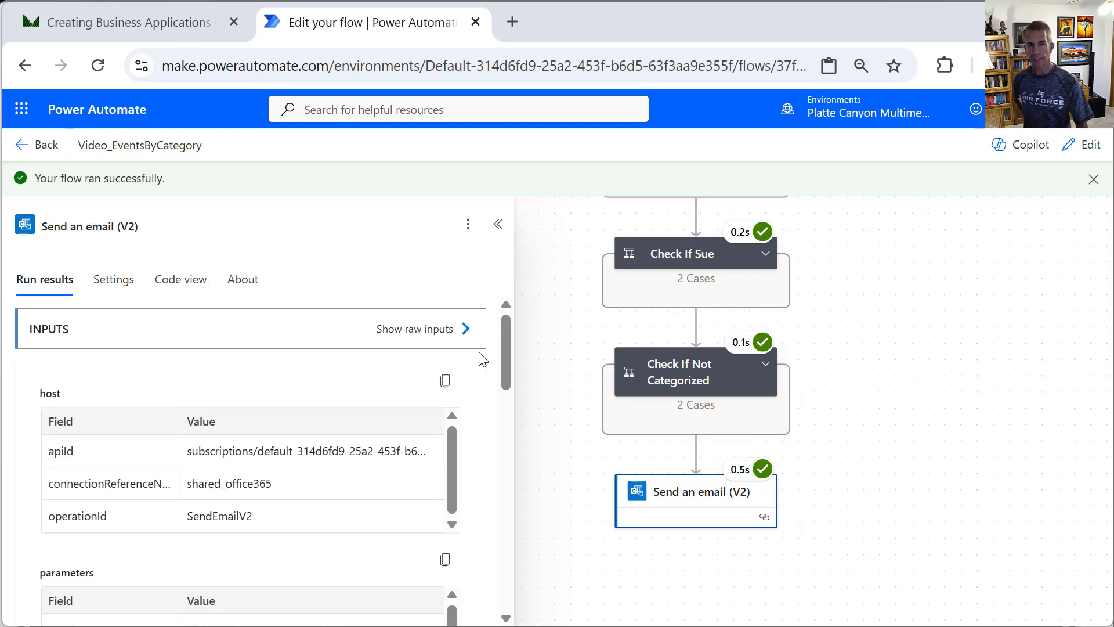
Collapse the action details and expand Check If Not Categorized in the run results to review its branches and the email action
drag(923, 386, 948, 445)
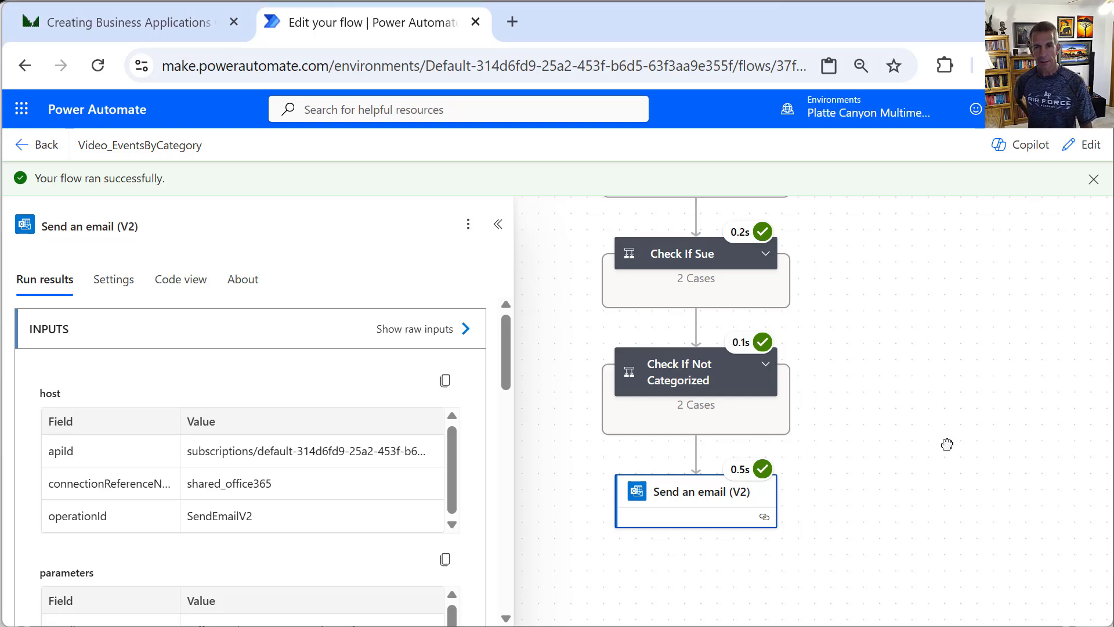
click(497, 224)
drag(866, 375, 865, 464)
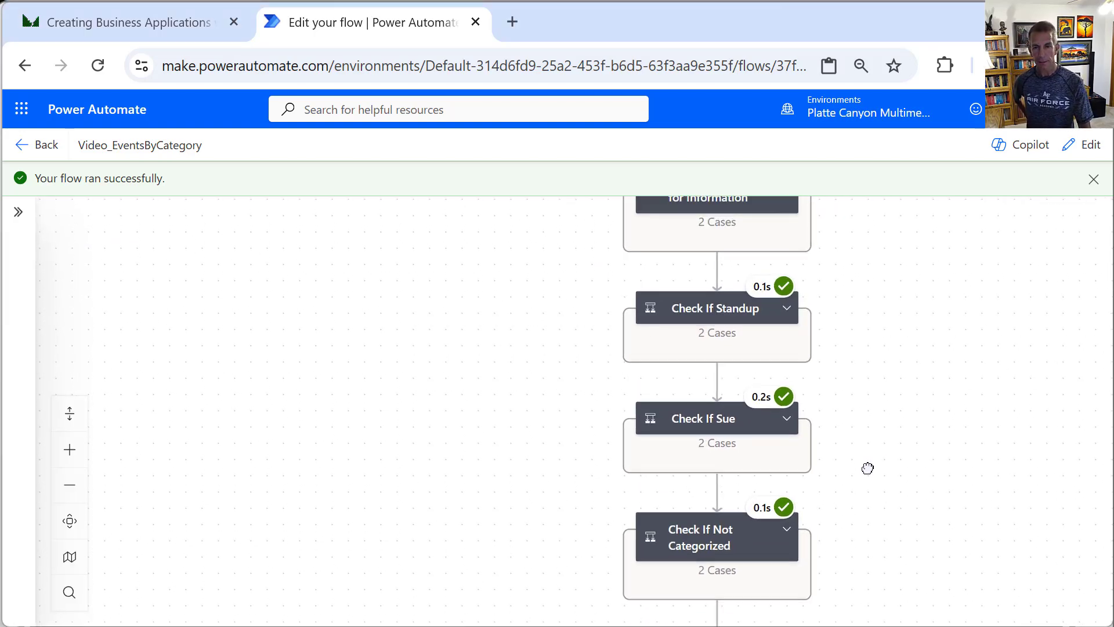
drag(870, 417, 833, 419)
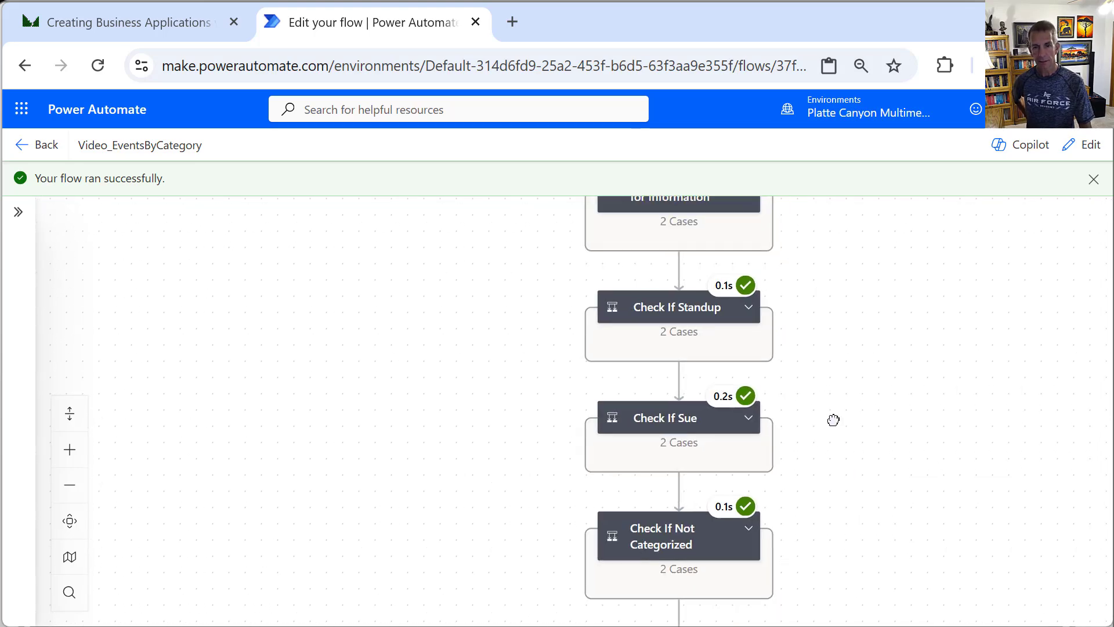
click(749, 528)
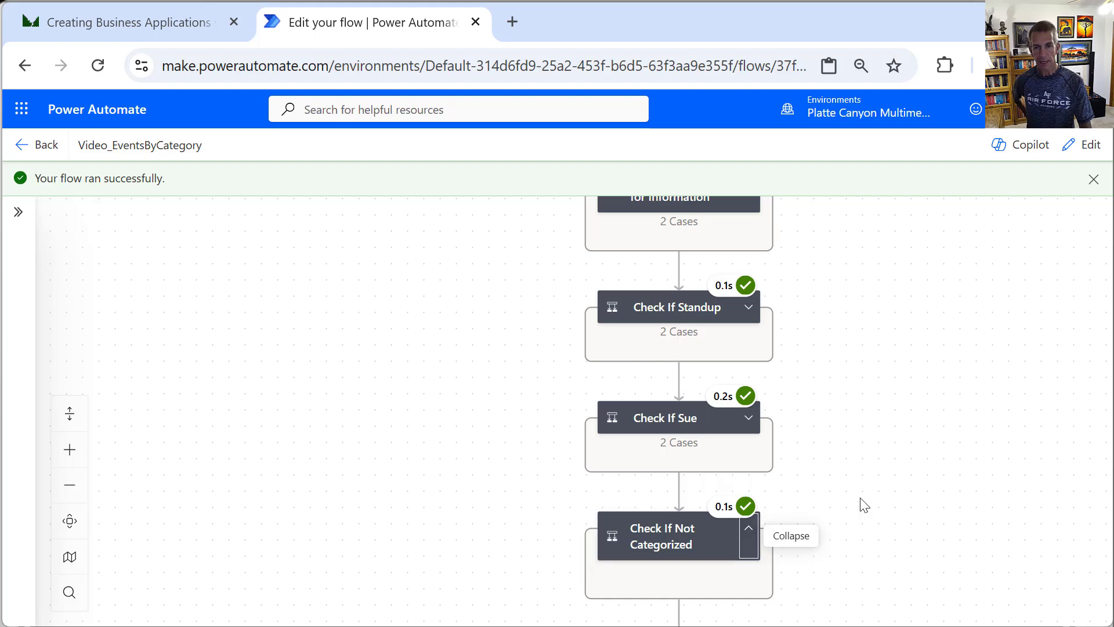
drag(872, 490, 892, 358)
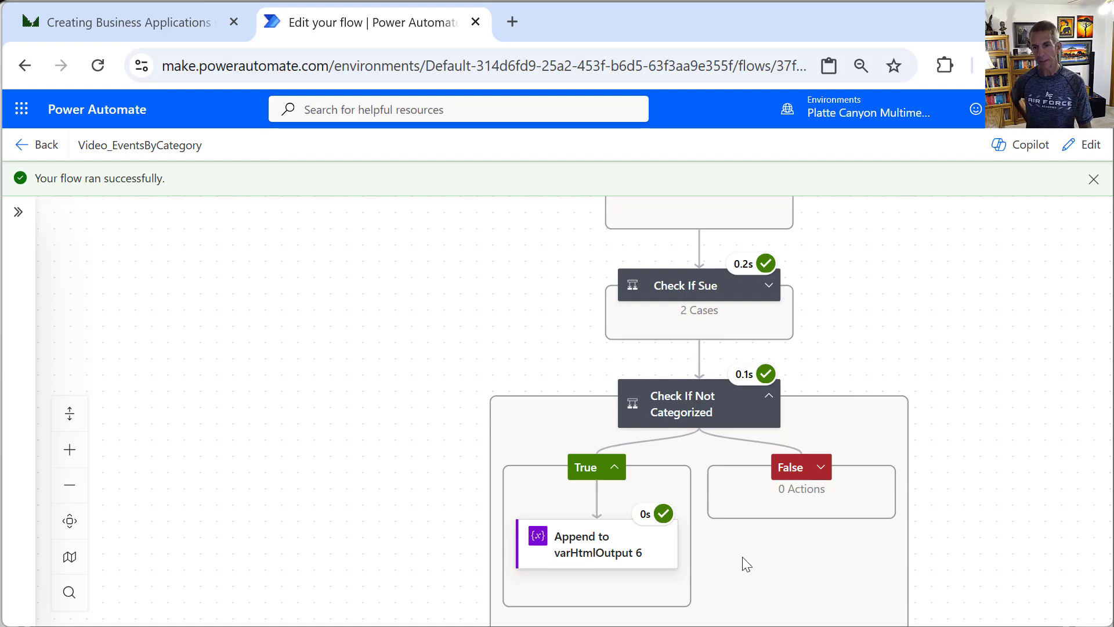
drag(962, 500, 948, 329)
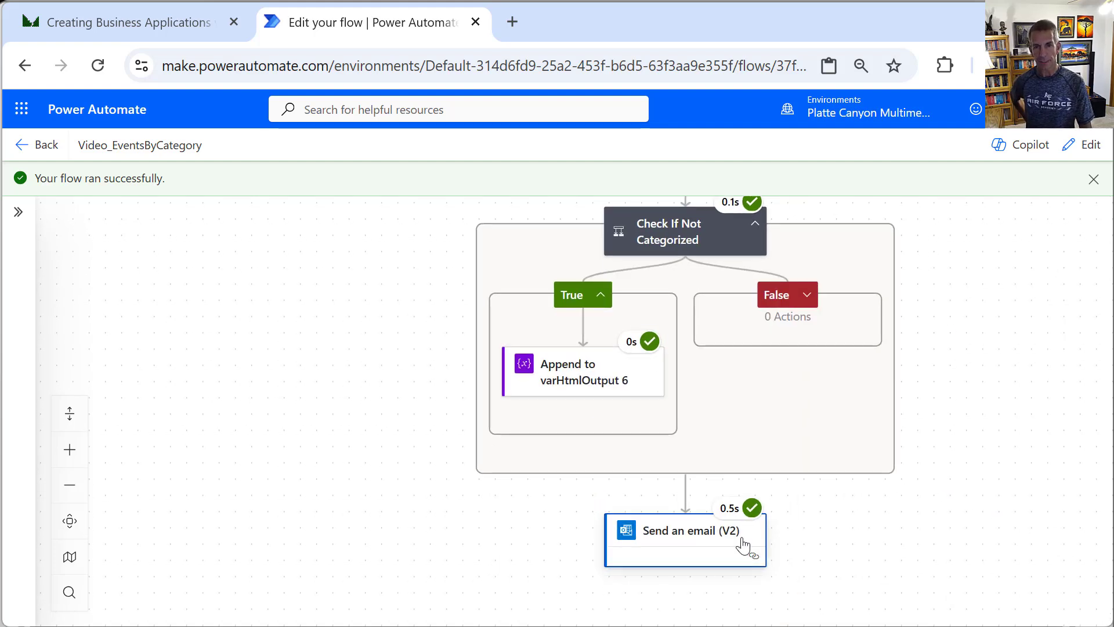
Switch to the newly received Meetings by Category message in Outlook and review its category tables down to Not Categorized
key(alt+Tab)
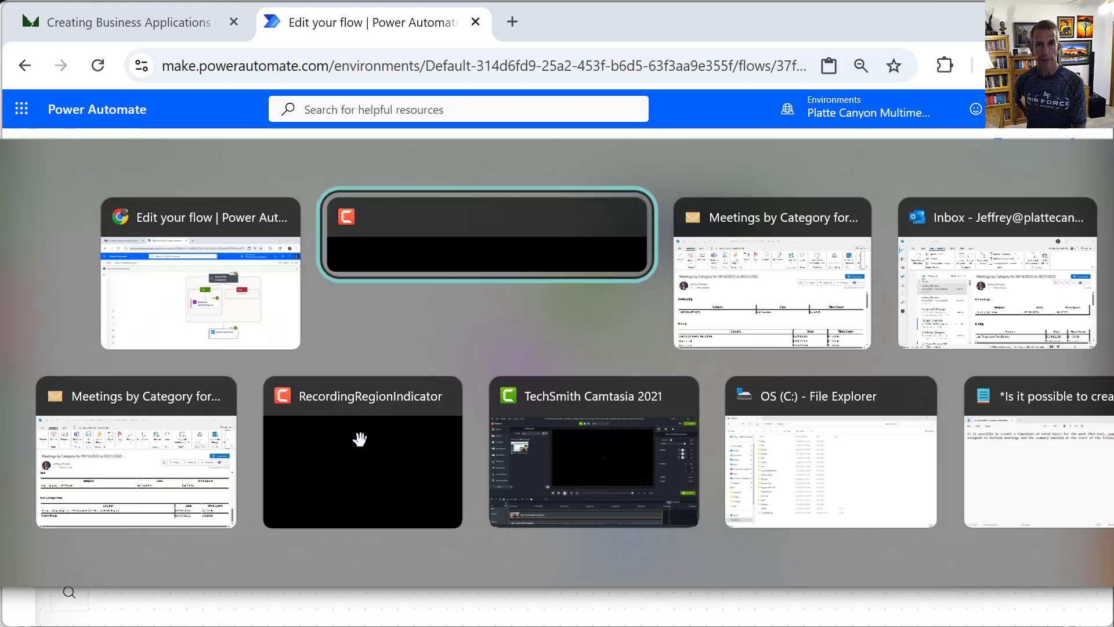
key(alt+Tab)
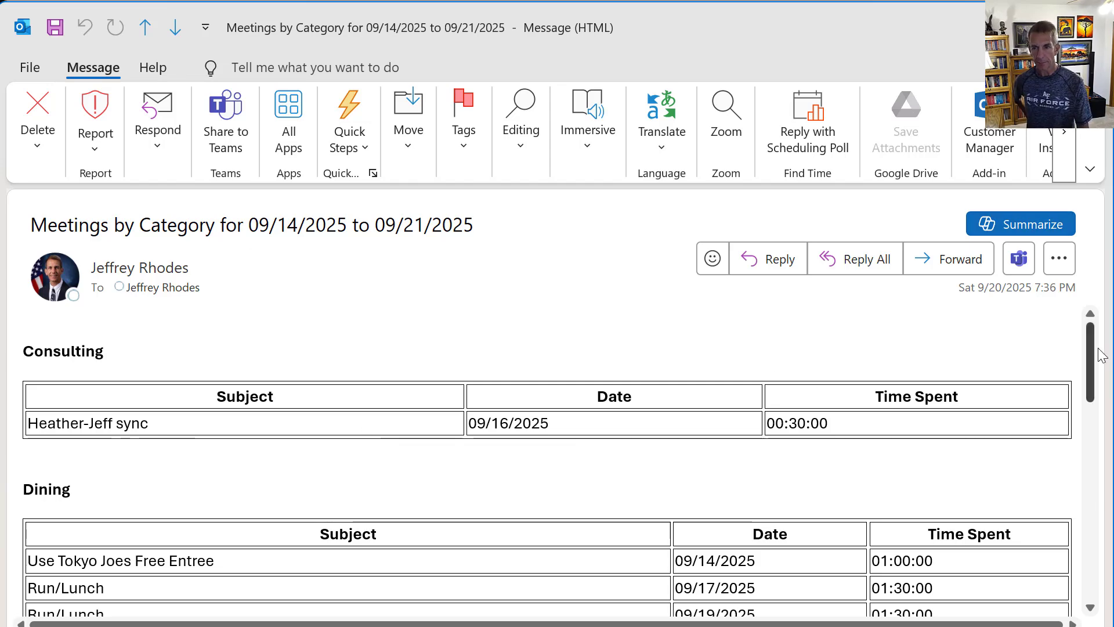
drag(1093, 354, 1113, 549)
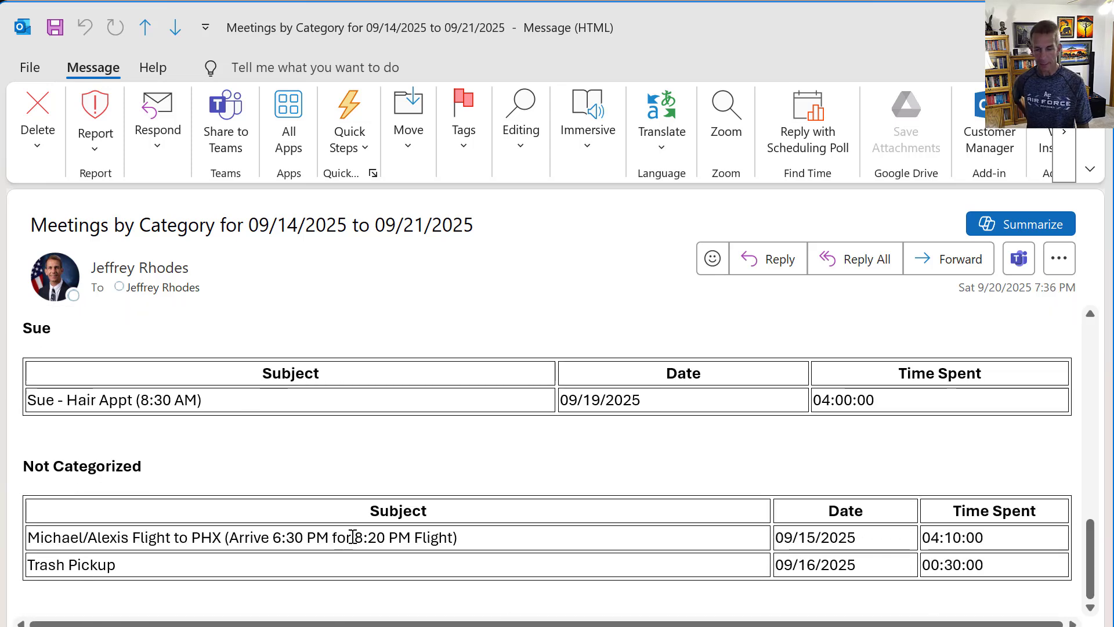
Switch to the earlier Meetings by Category message to compare it, then return to the flow run results in Power Automate
key(alt+Tab)
key(alt+Tab)
key(alt+Tab)
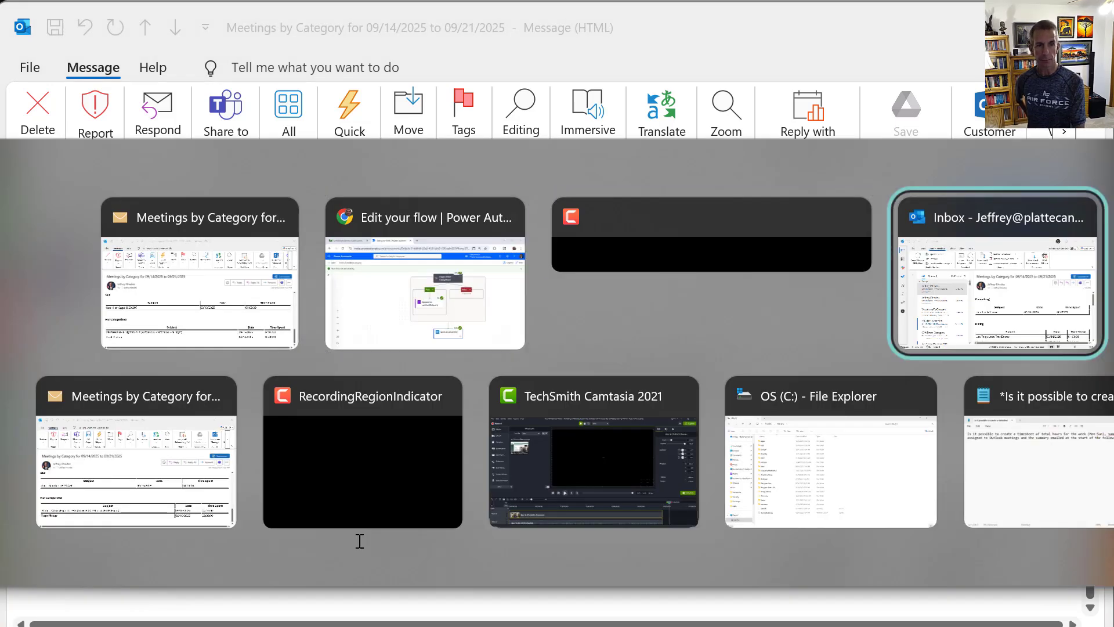
key(alt+Tab)
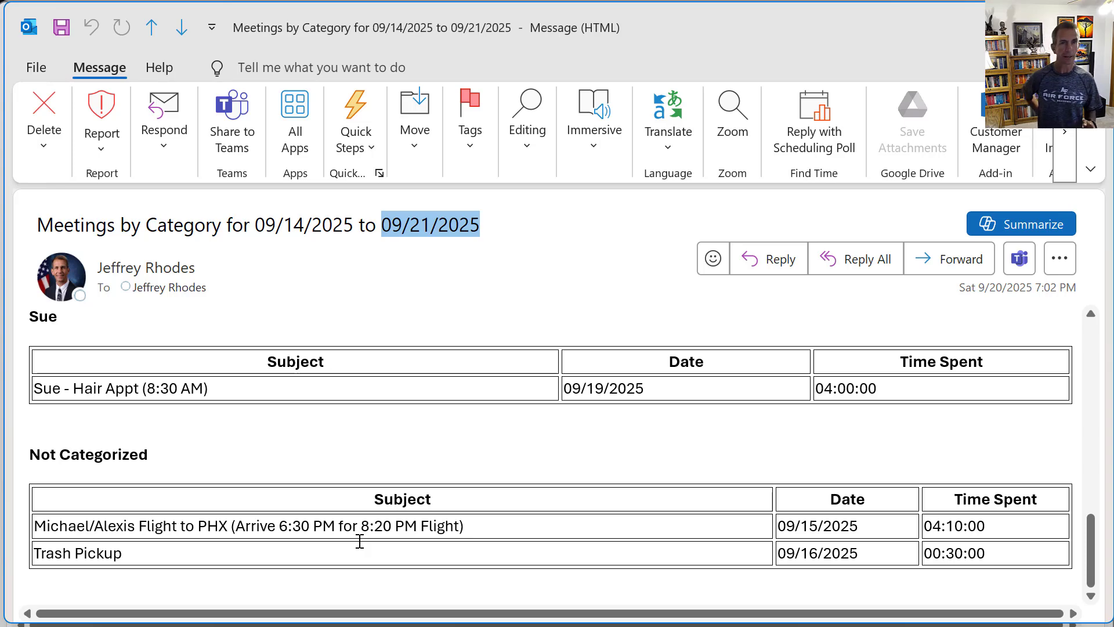
key(alt+Tab)
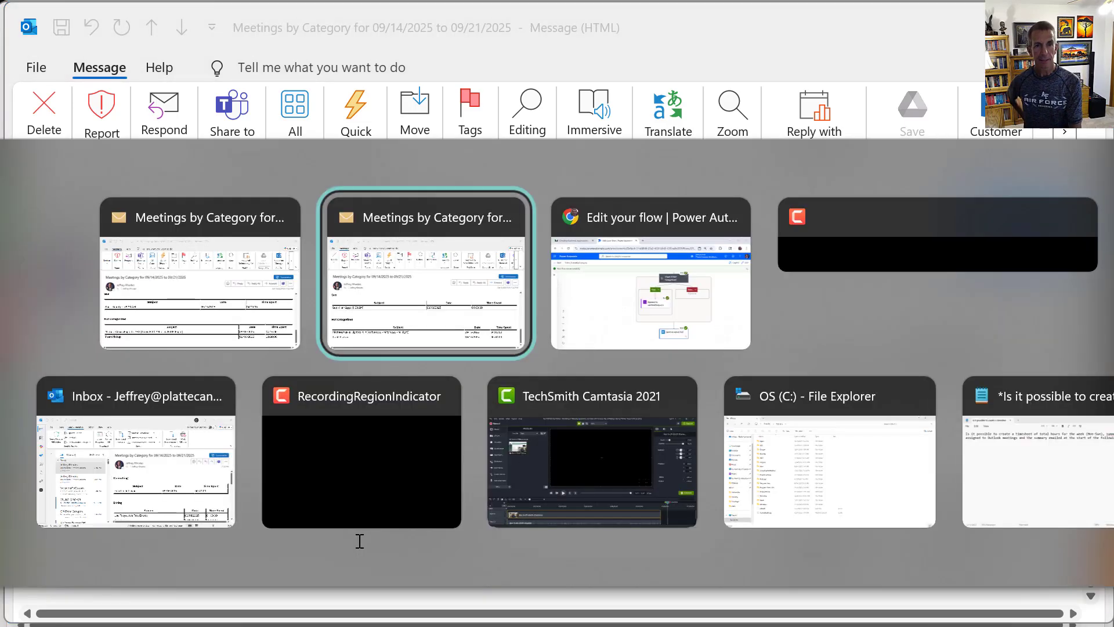
key(alt+Tab)
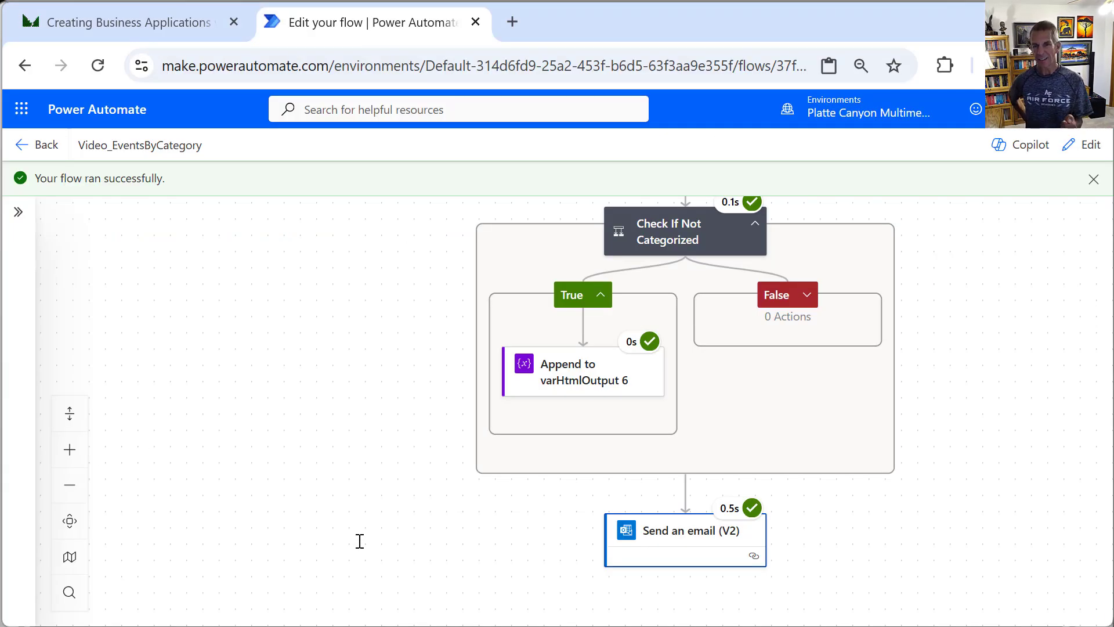